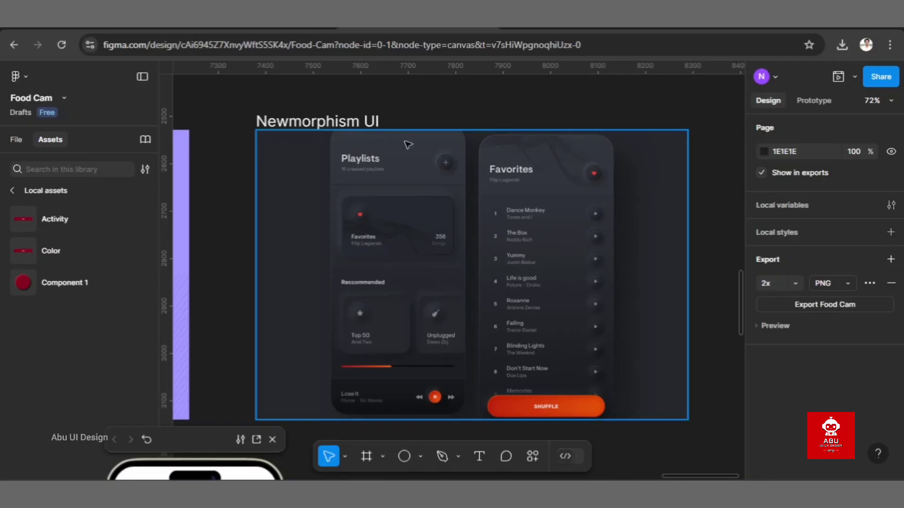
Step: Examine the soft raised shapes and shadows in the Newmorphism UI playlist and favorites reference screens and the light neumorphic control kit
scroll(428, 261, up, 5)
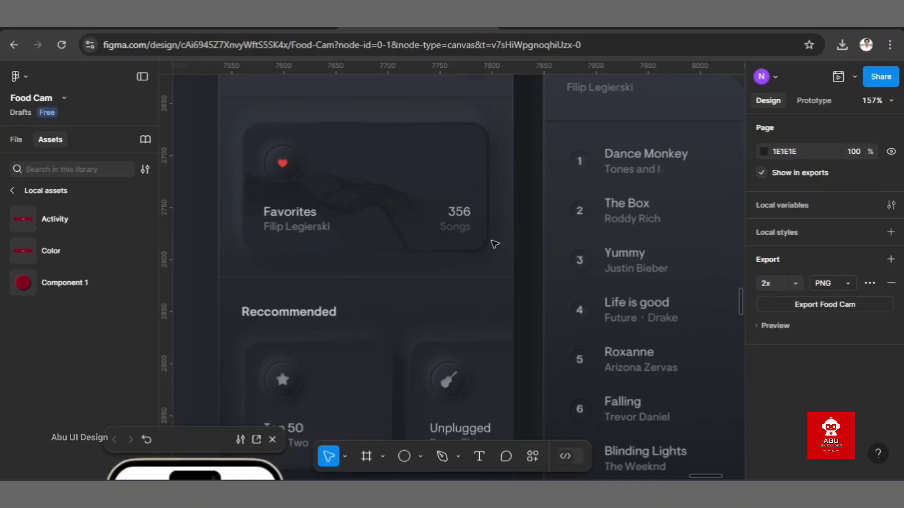
scroll(416, 198, down, 5)
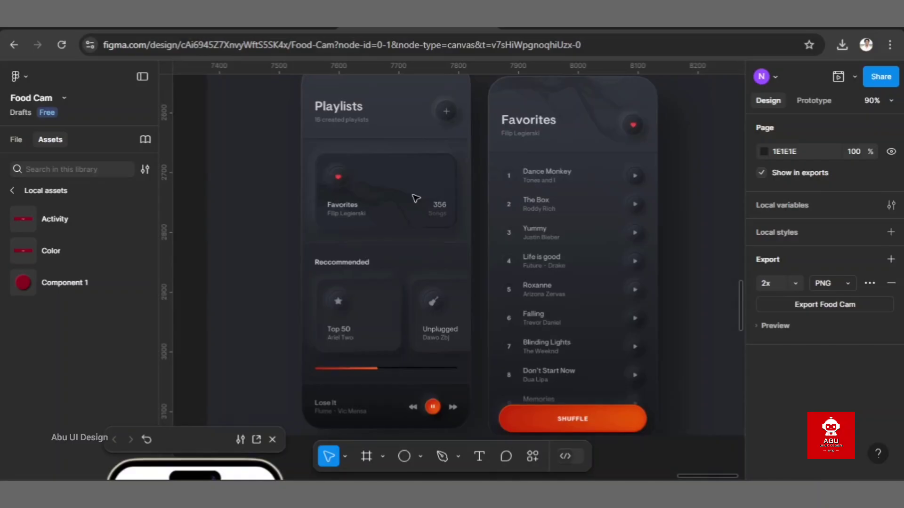
scroll(417, 198, down, 2)
scroll(416, 198, up, 5)
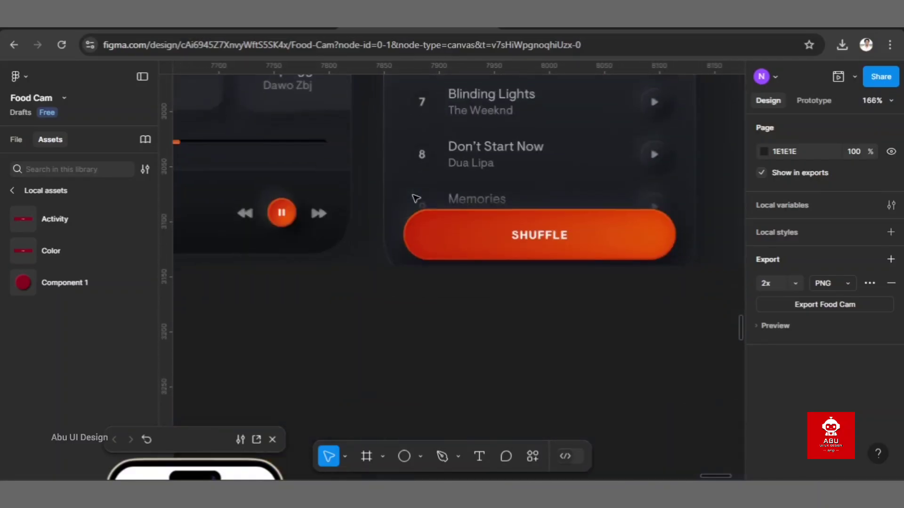
scroll(618, 195, up, 4)
scroll(540, 202, left, 6)
scroll(540, 202, up, 2)
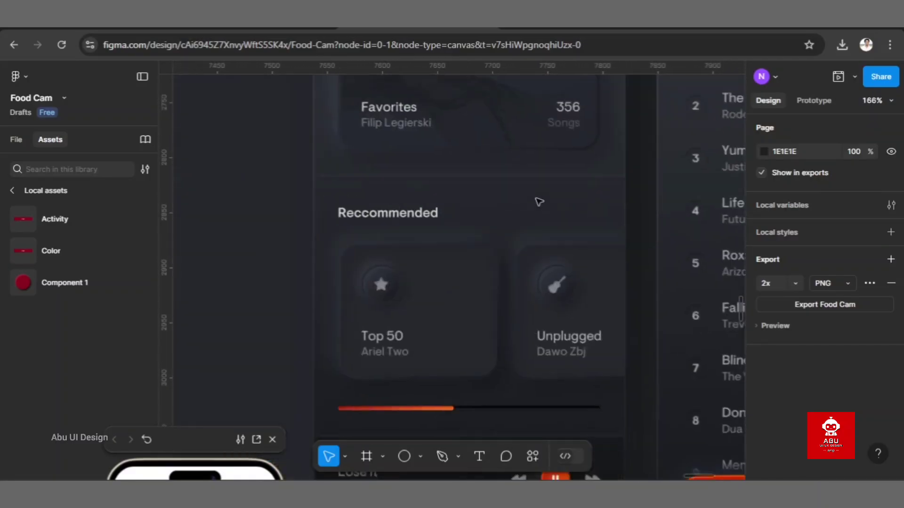
scroll(540, 202, up, 3)
scroll(539, 202, down, 4)
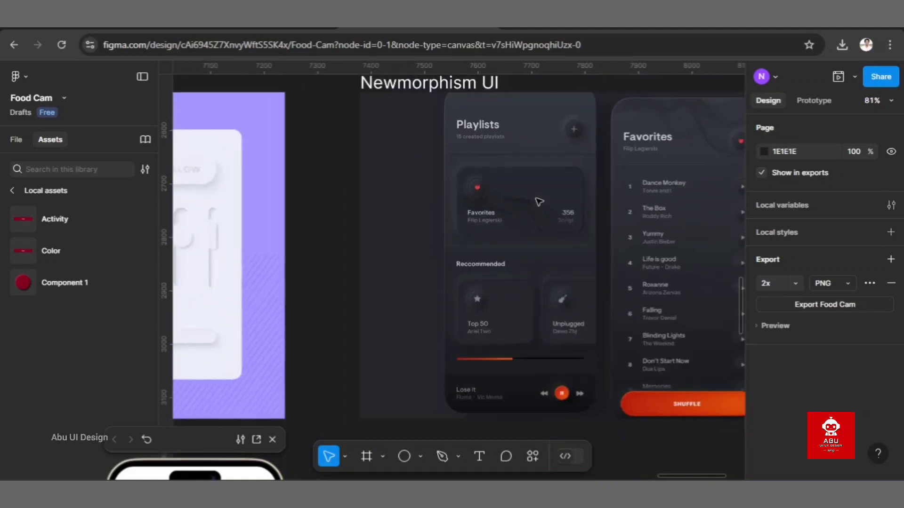
scroll(540, 202, right, 5)
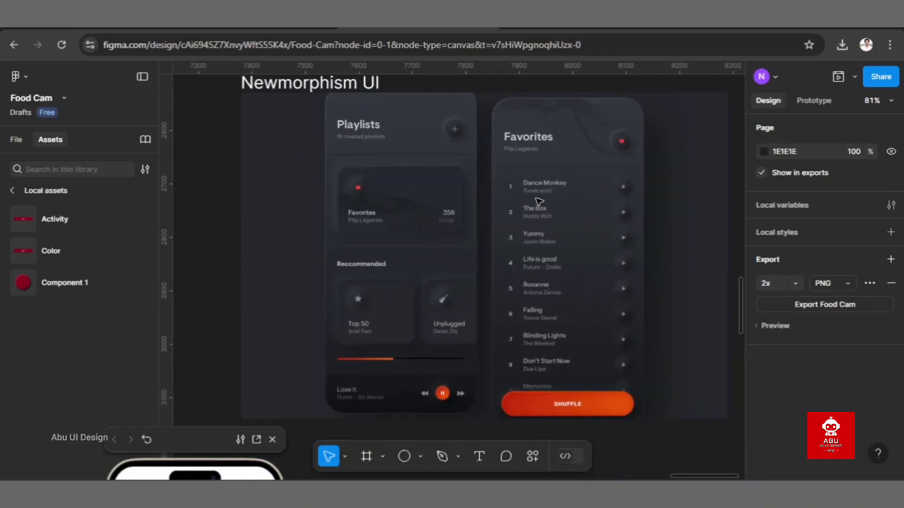
scroll(539, 201, left, 10)
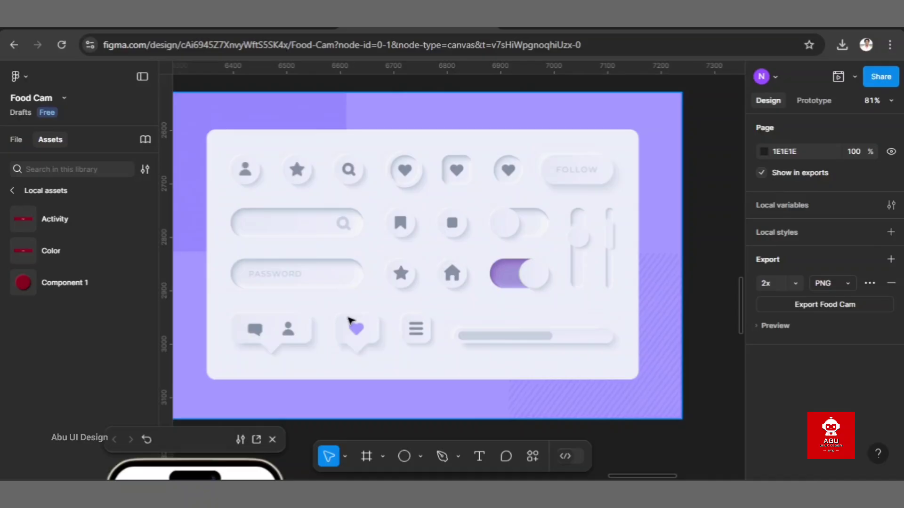
Step: Inspect the Google, Facebook and Twitter button instances in the main sign-in screen's "Or login with" section
scroll(351, 321, down, 3)
scroll(351, 322, left, 12)
scroll(351, 321, down, 3)
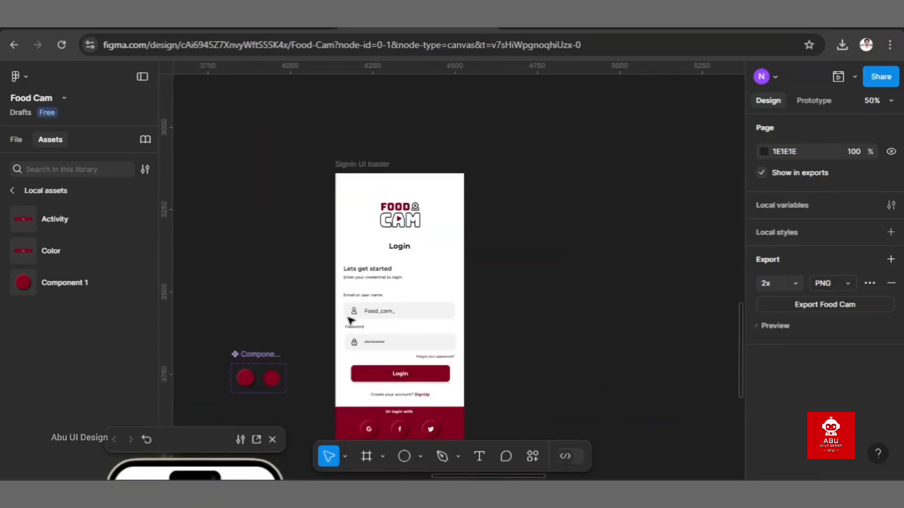
scroll(351, 321, down, 3)
scroll(351, 321, up, 4)
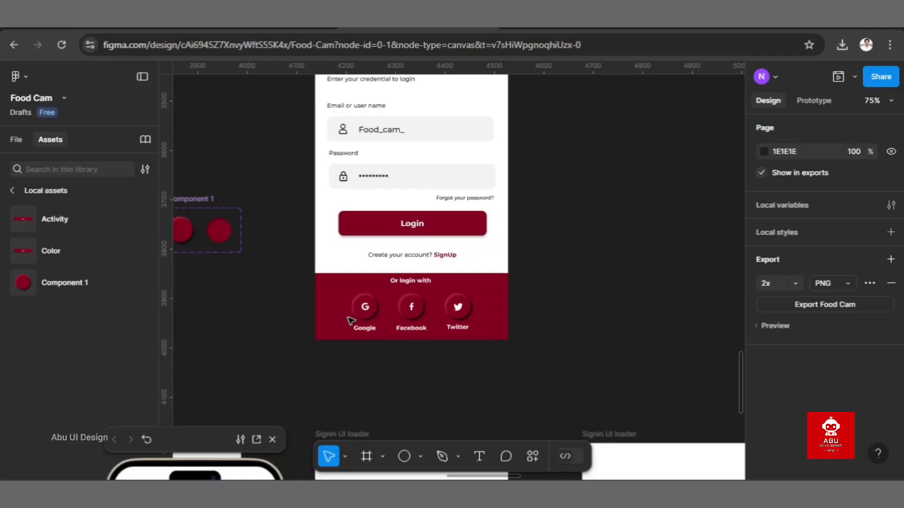
scroll(351, 322, up, 3)
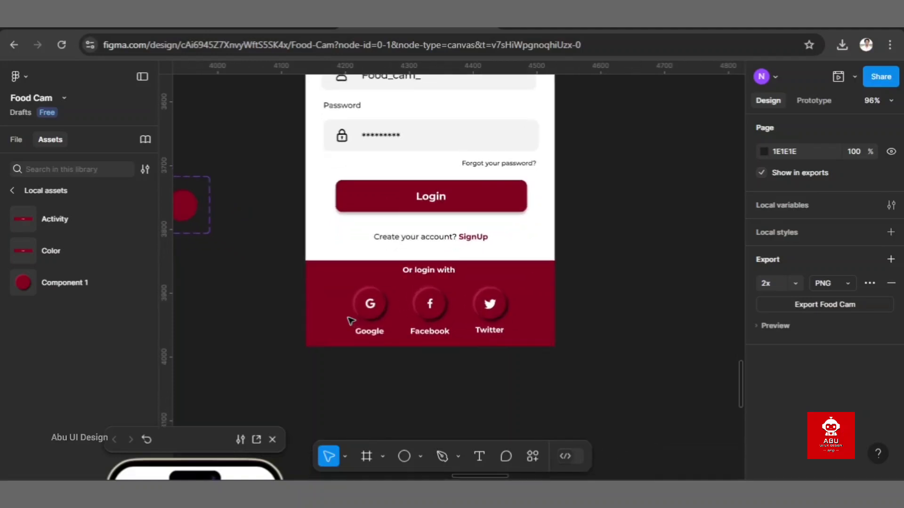
scroll(351, 321, up, 5)
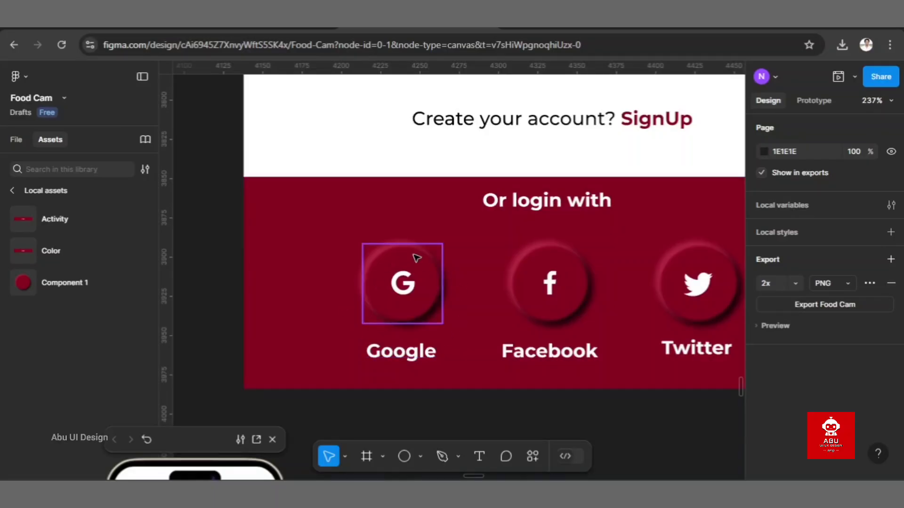
scroll(416, 258, right, 3)
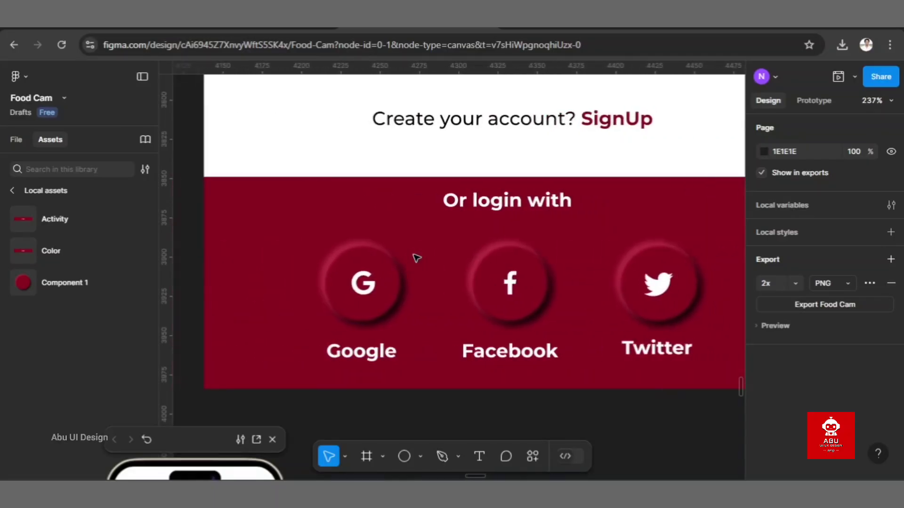
click(367, 255)
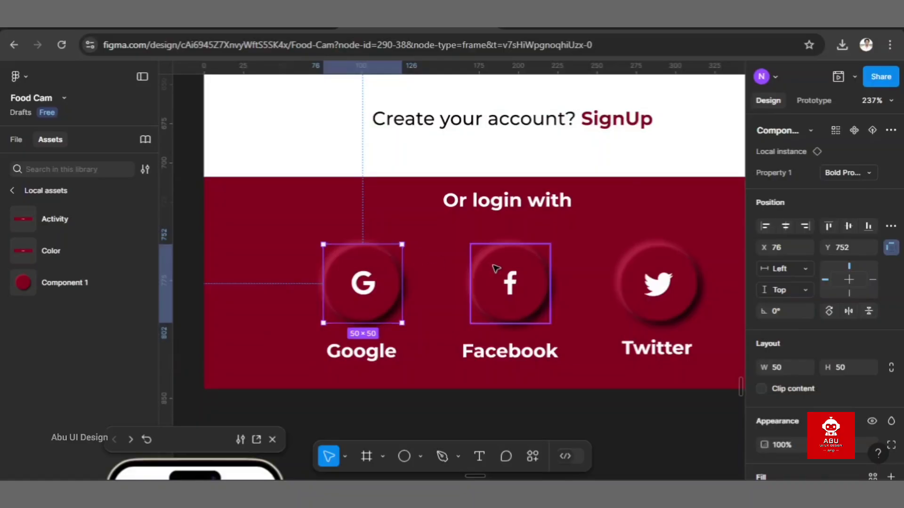
click(492, 256)
click(635, 269)
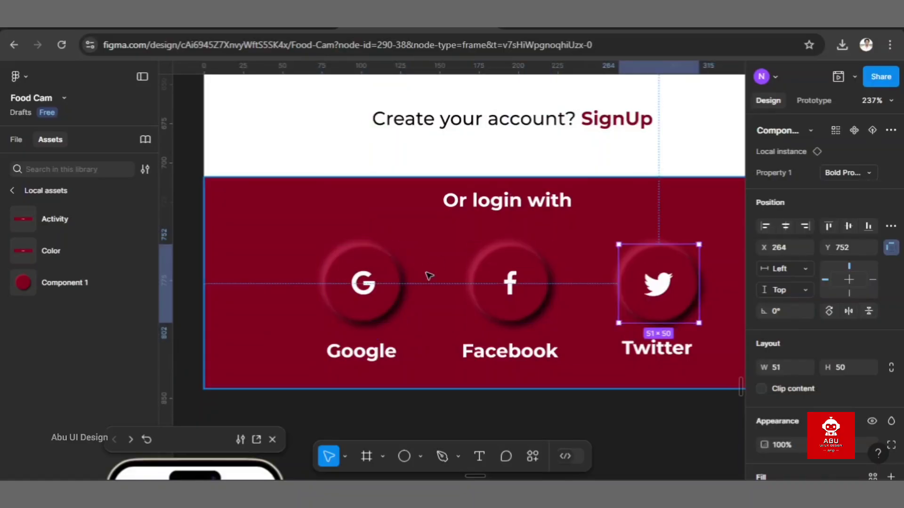
Step: Compare the pressed and raised social login buttons across the three sign-in screen variants below the main screen
scroll(359, 275, down, 5)
scroll(359, 275, up, 5)
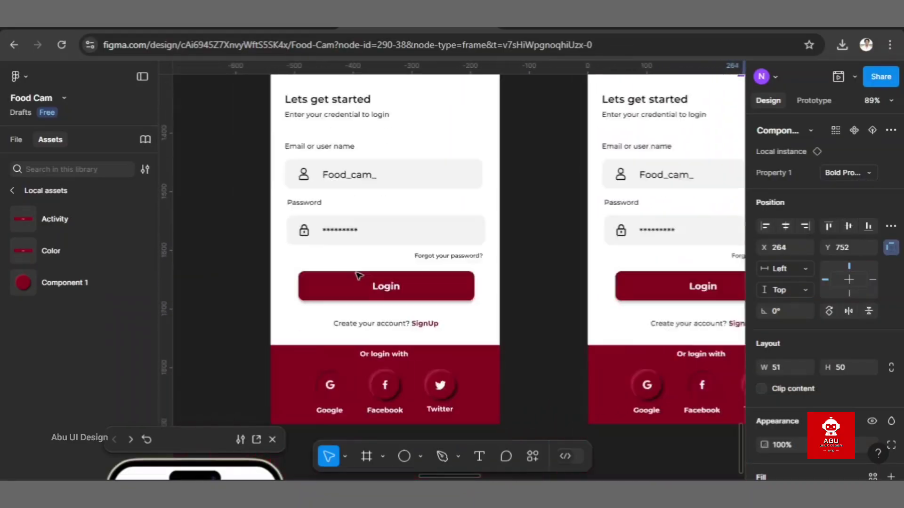
scroll(359, 276, up, 5)
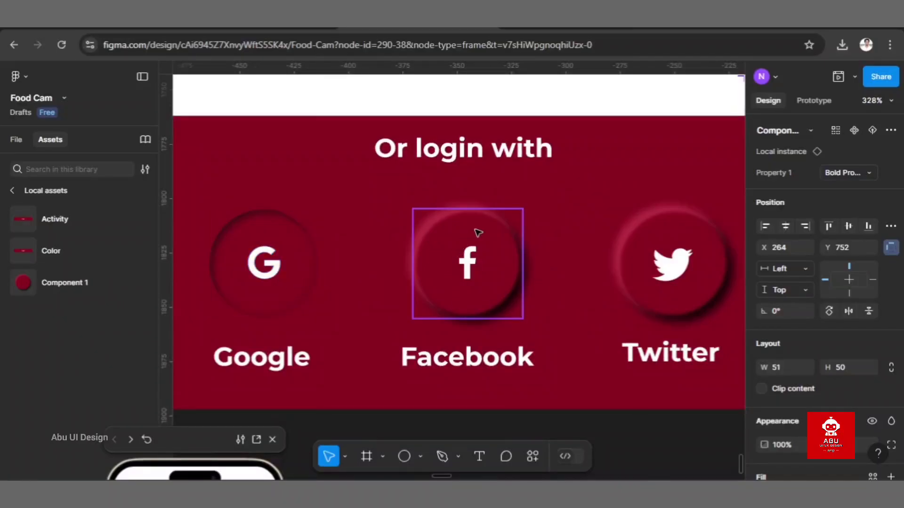
scroll(478, 232, down, 8)
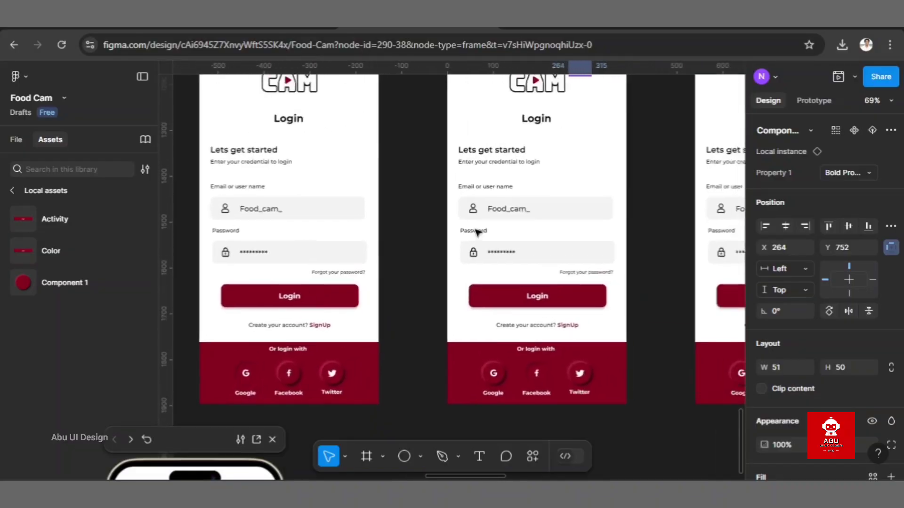
scroll(476, 234, down, 5)
scroll(476, 234, up, 3)
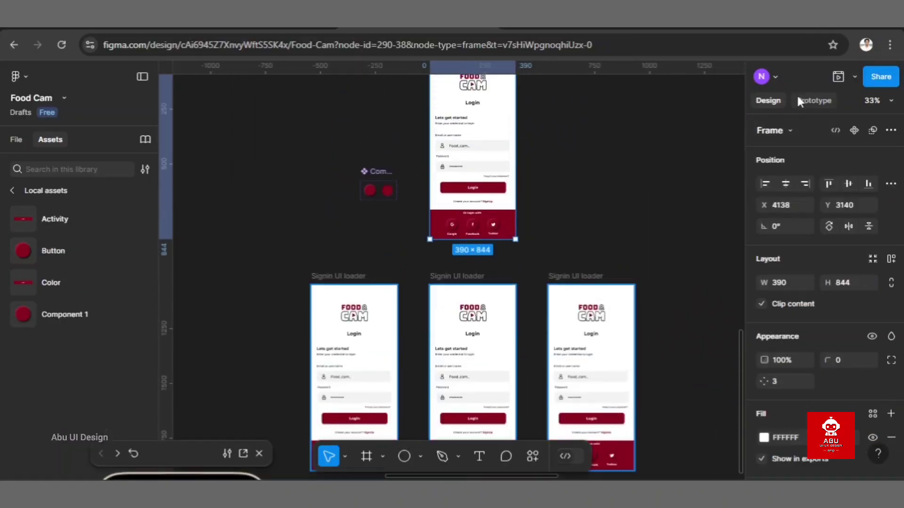
Step: Show the prototype connections between the main sign-in screen and its three button-state variants
click(799, 101)
scroll(707, 175, down, 3)
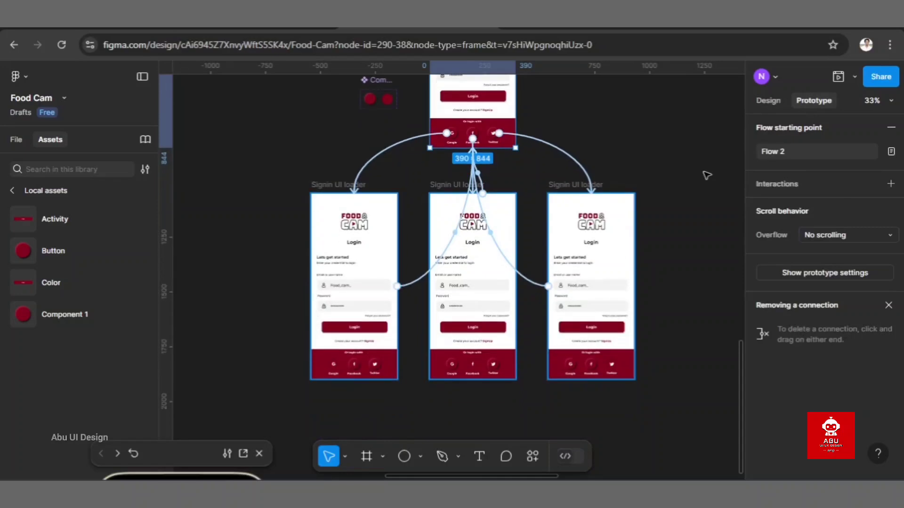
scroll(706, 175, up, 4)
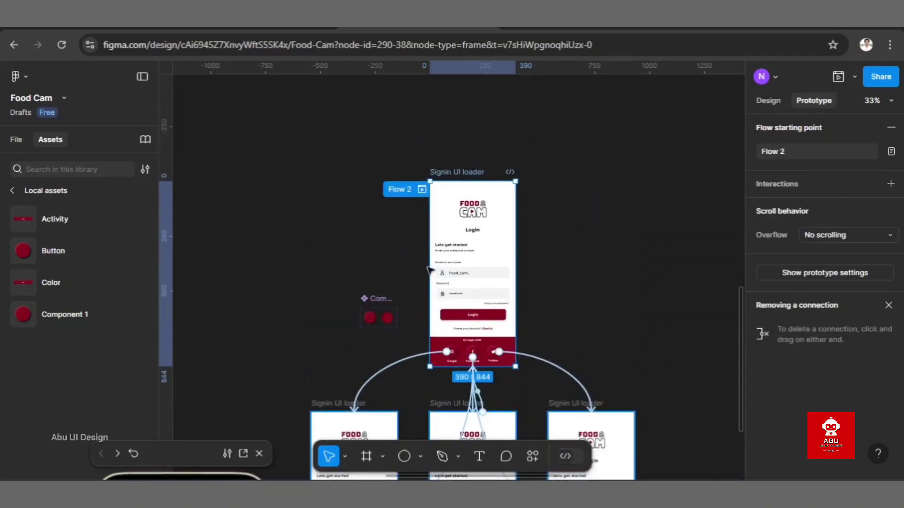
scroll(485, 223, down, 5)
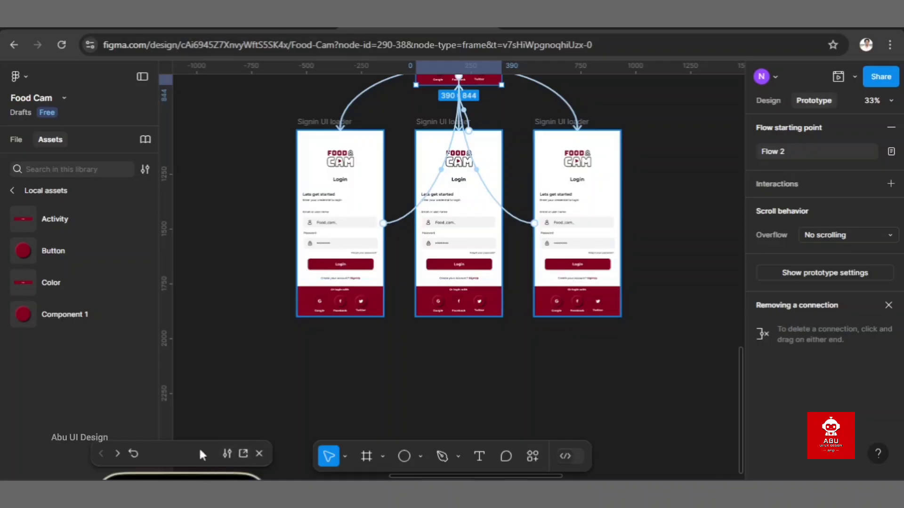
Step: Bring the whole prototype preview into view, test its Facebook and Twitter login buttons, and inspect the variant with the pressed Google button
drag(189, 449, 183, 94)
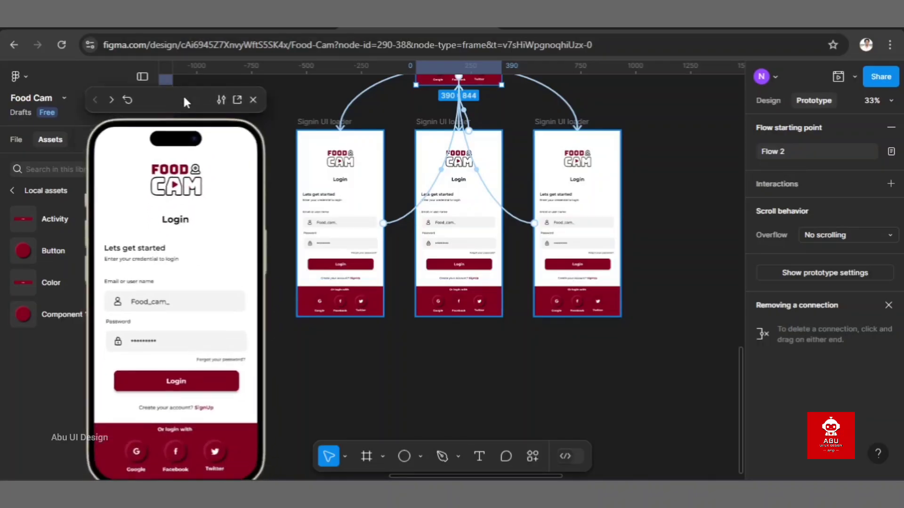
scroll(339, 205, up, 4)
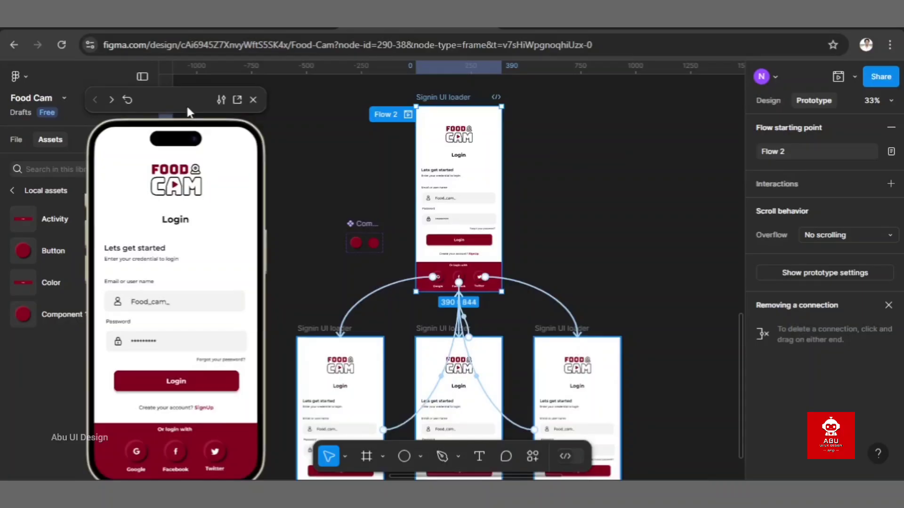
drag(190, 99, 194, 73)
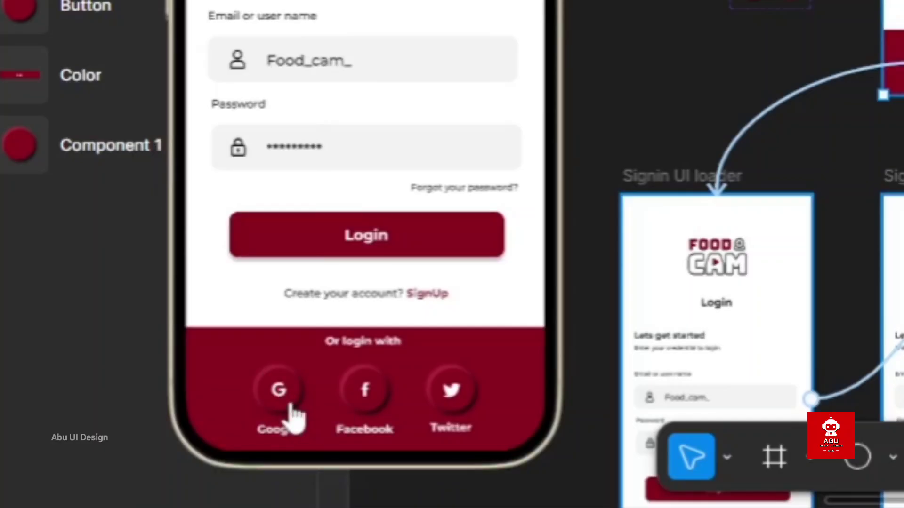
click(370, 402)
click(457, 400)
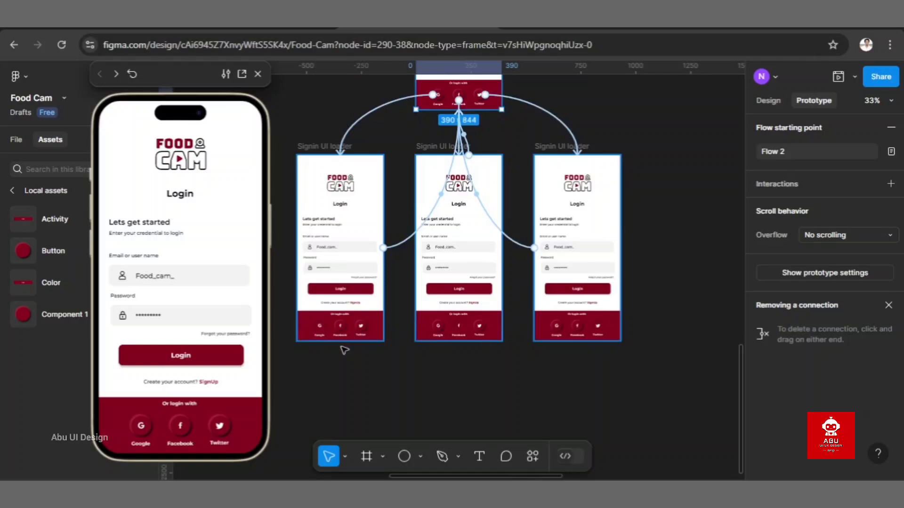
ctrl+scroll(345, 350, up, 10)
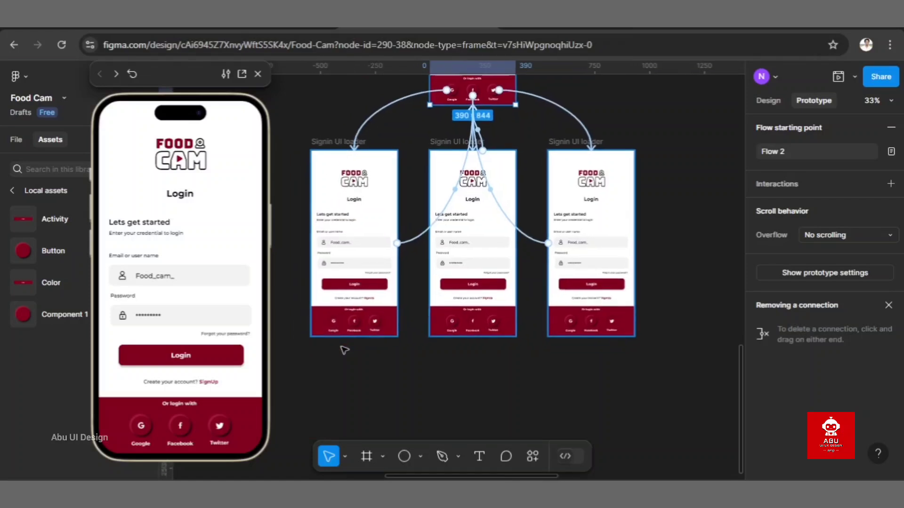
scroll(384, 302, up, 3)
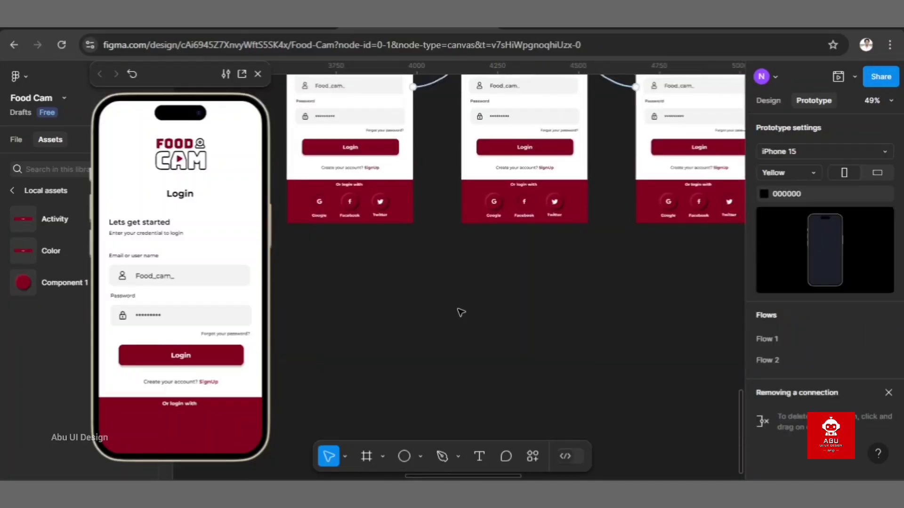
Step: Draw an ellipse about 138 × 106 on the empty canvas beside the sign-in screen without social buttons, and close the prototype preview
scroll(460, 313, up, 1)
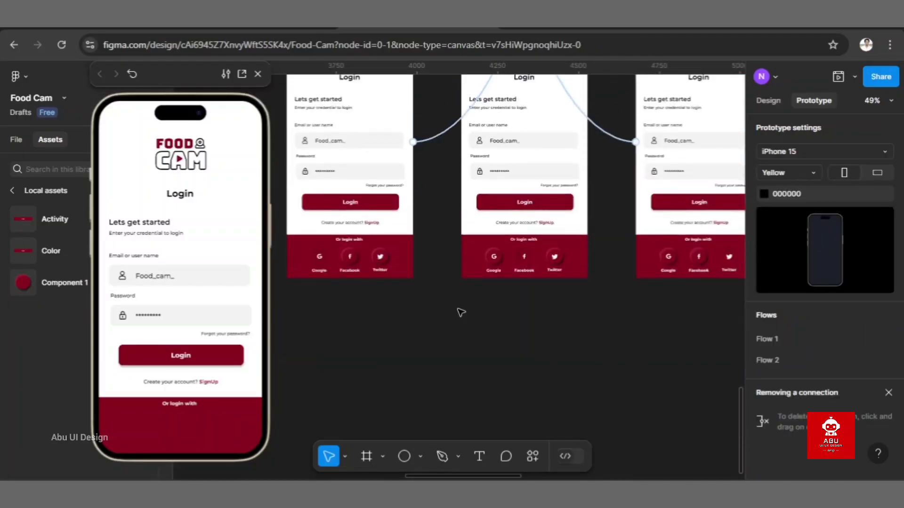
scroll(460, 313, right, 12)
scroll(460, 313, up, 3)
scroll(460, 313, right, 3)
scroll(460, 313, left, 1)
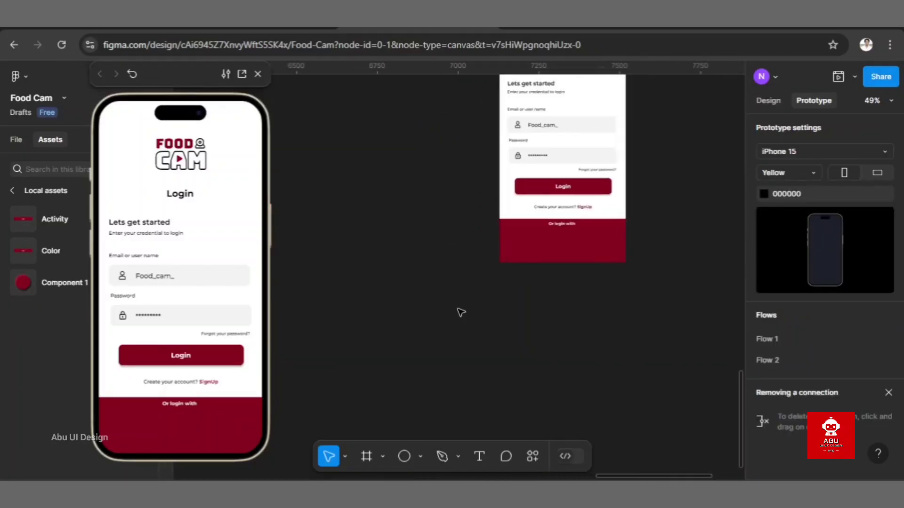
click(404, 457)
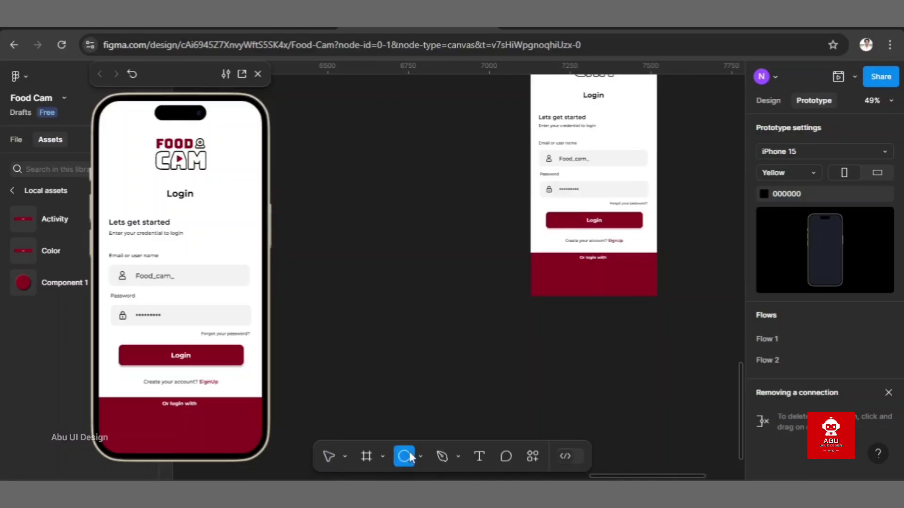
drag(385, 206, 429, 240)
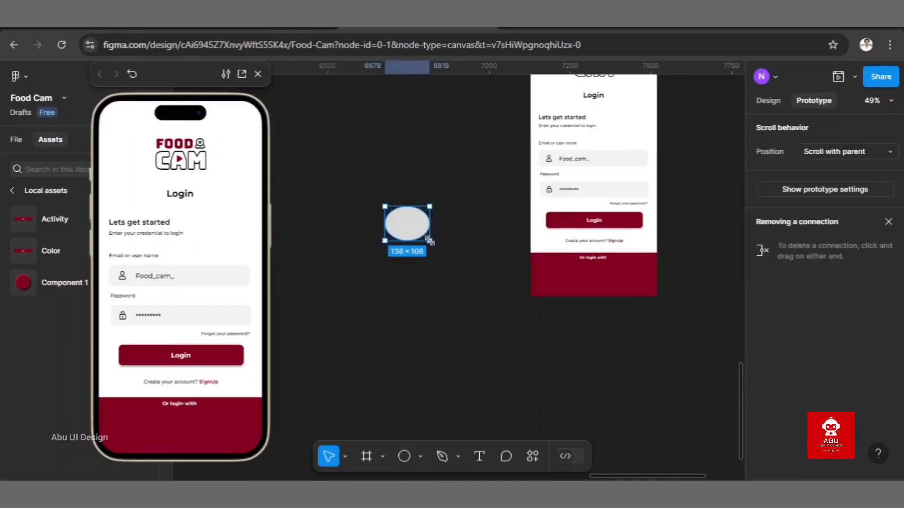
click(258, 74)
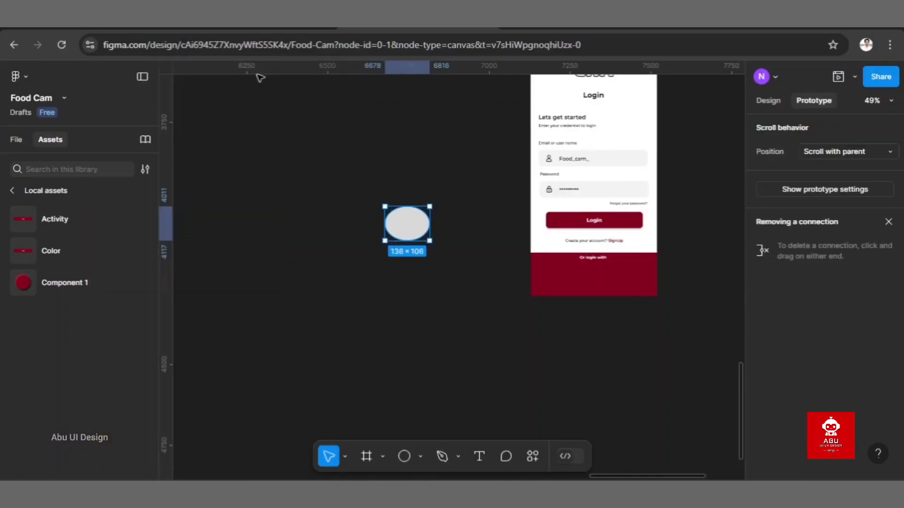
drag(404, 216, 432, 223)
scroll(433, 224, up, 5)
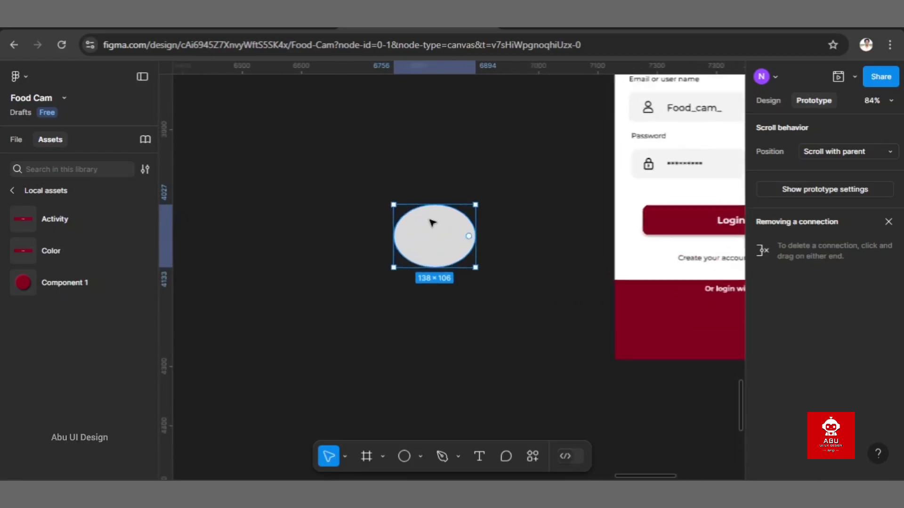
Step: Set the ellipse's width and height to 50 each in its design properties
click(781, 98)
click(783, 281)
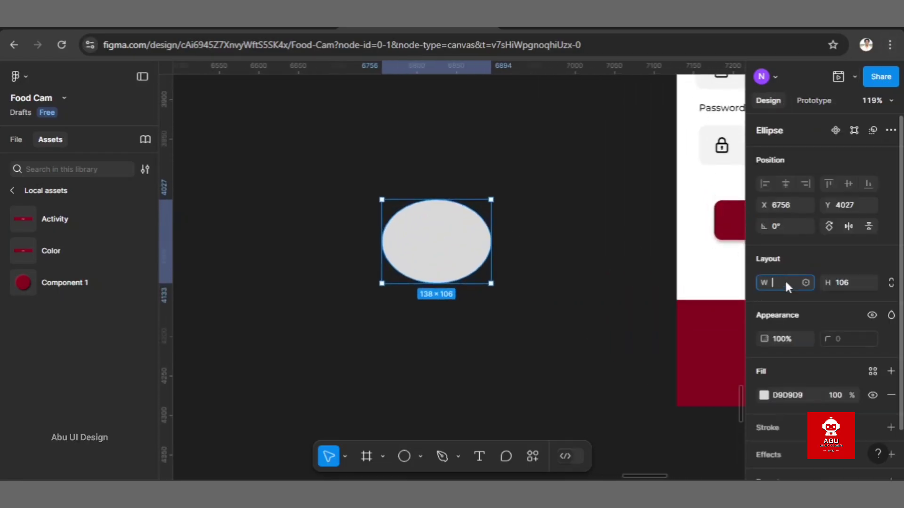
click(852, 283)
text(50)
key(Return)
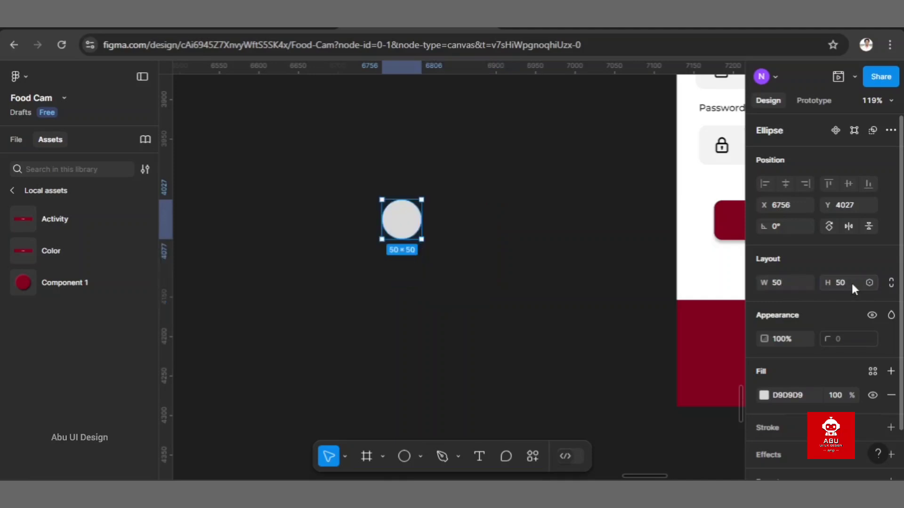
Step: Move the circle closer to the sign-in screen and set its fill colour to 800020
drag(408, 226, 491, 305)
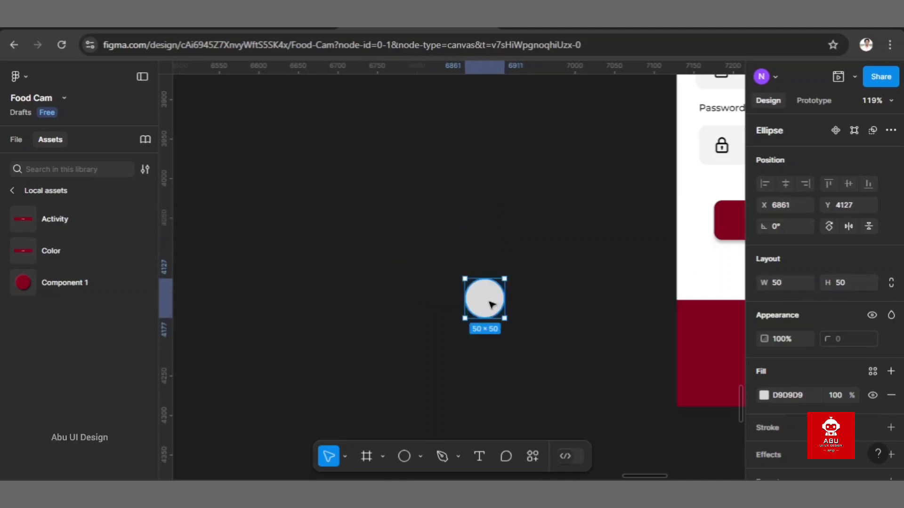
scroll(490, 306, right, 3)
click(802, 396)
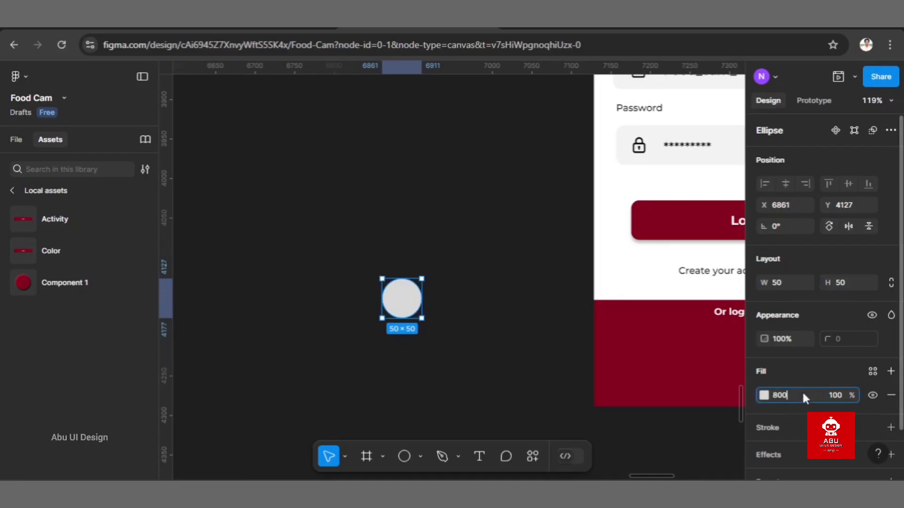
text(800020)
key(Return)
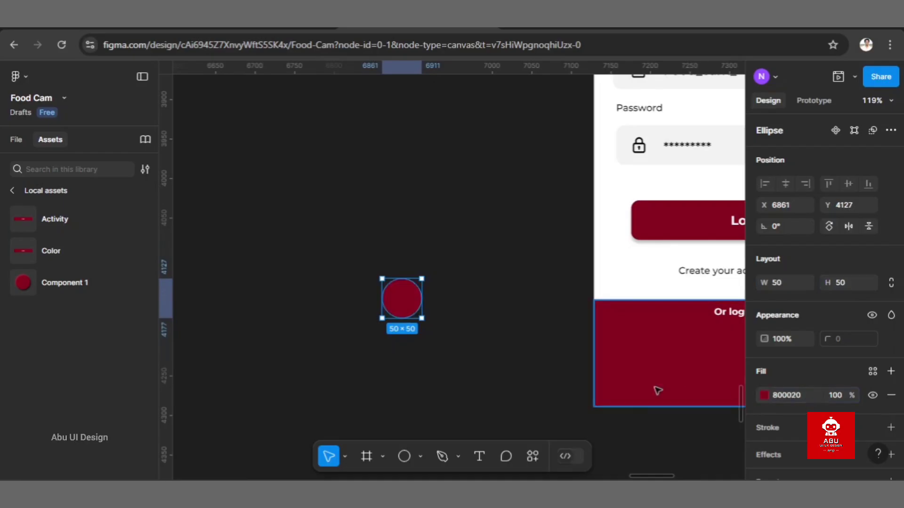
click(492, 325)
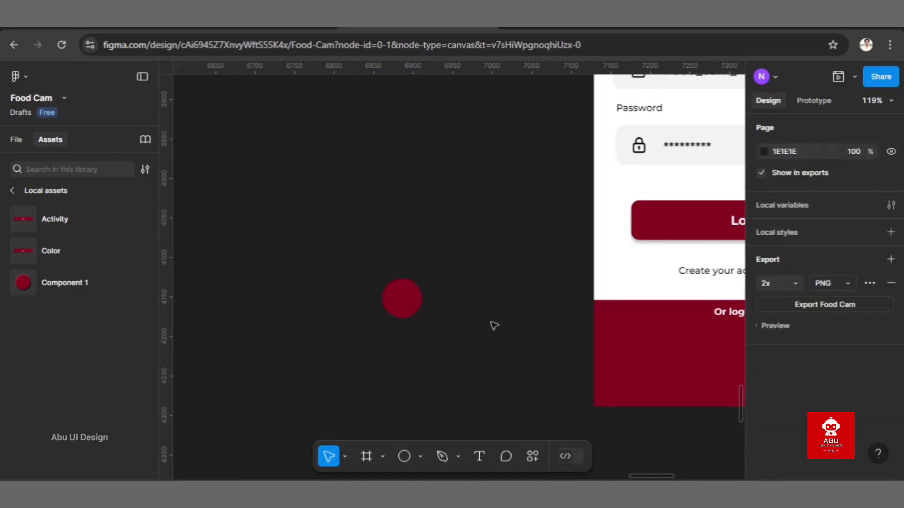
Step: Add a drop shadow to the circle with X 2, Y 2 and blur 5
click(400, 298)
scroll(400, 299, up, 3)
scroll(801, 410, down, 1)
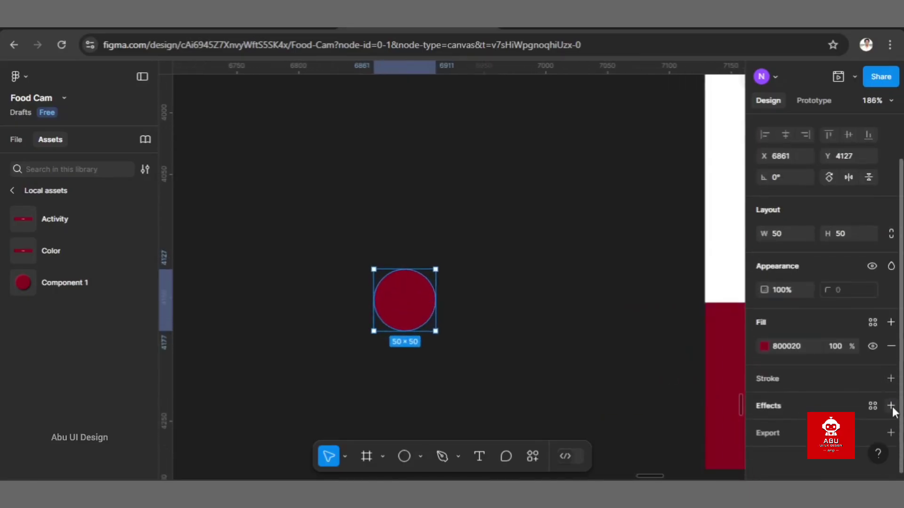
click(891, 405)
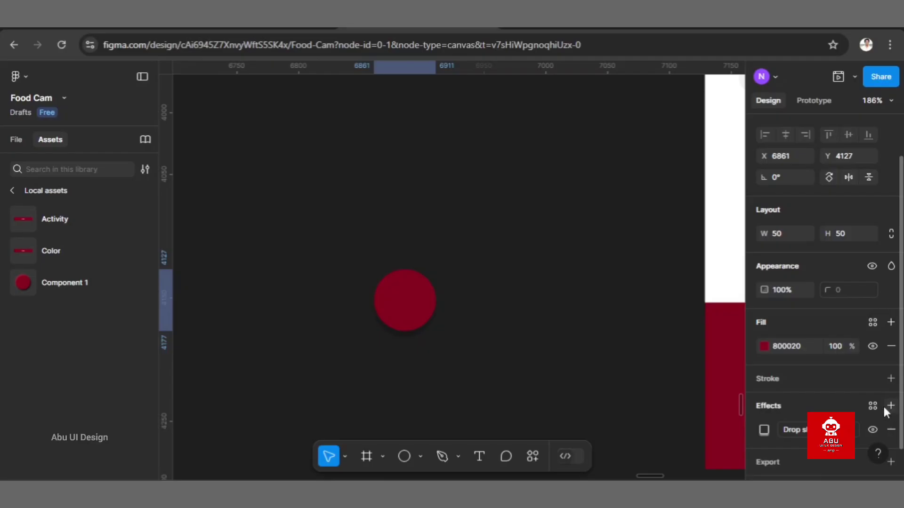
click(765, 429)
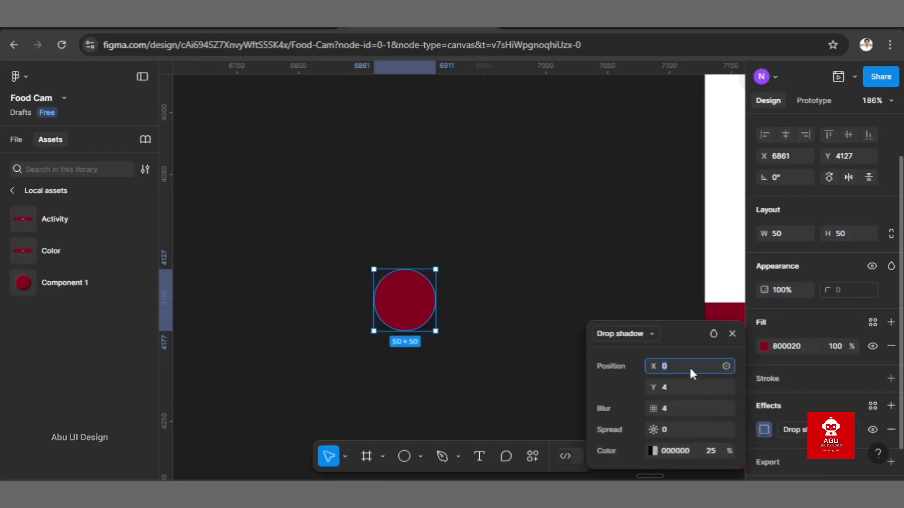
text(2)
click(690, 385)
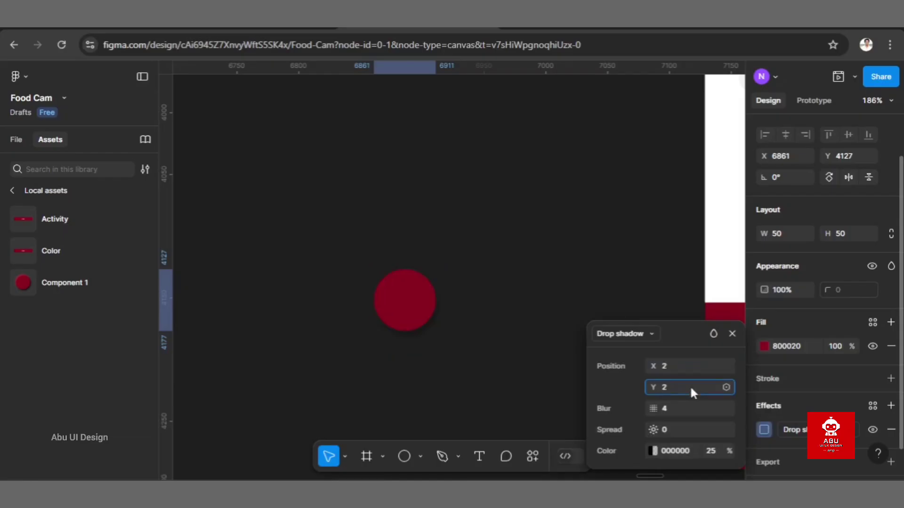
text(2)
click(682, 406)
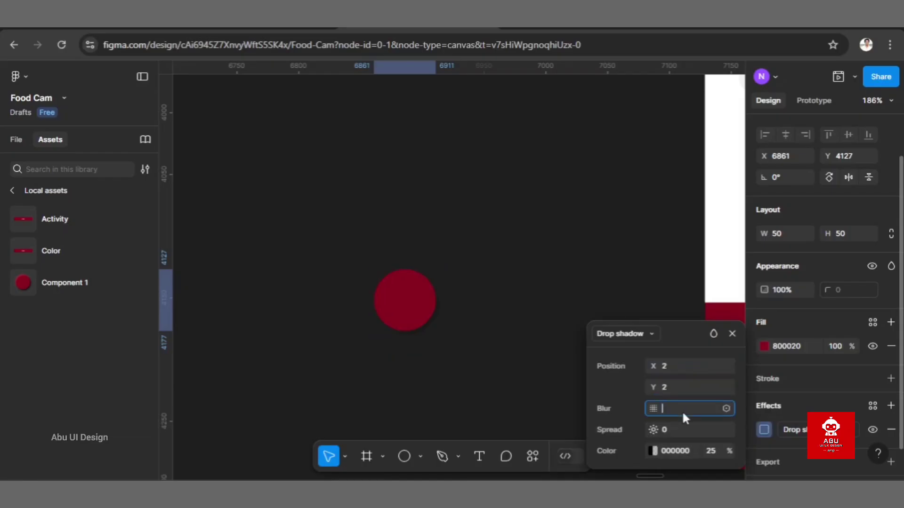
key(Return)
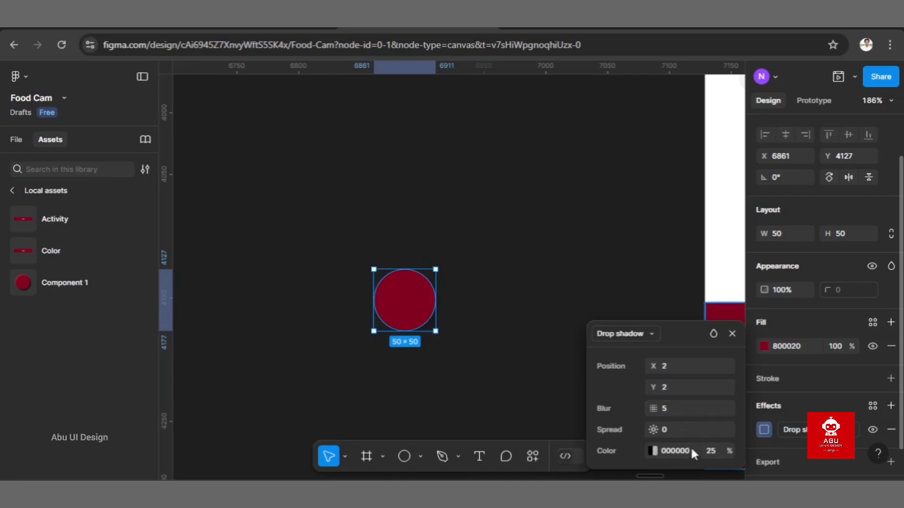
Step: Set the drop shadow's colour opacity to 90% and deselect the circle
click(688, 450)
click(713, 451)
text(90)
key(Return)
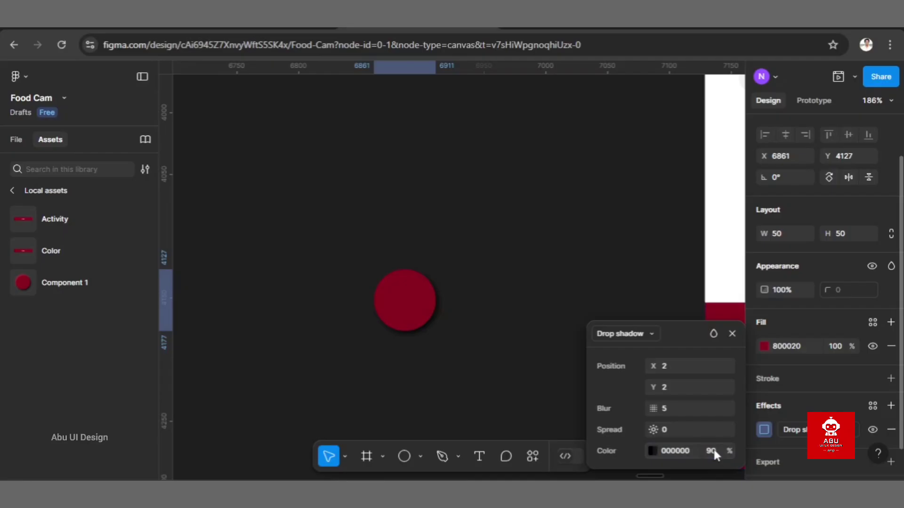
scroll(494, 375, up, 3)
click(494, 375)
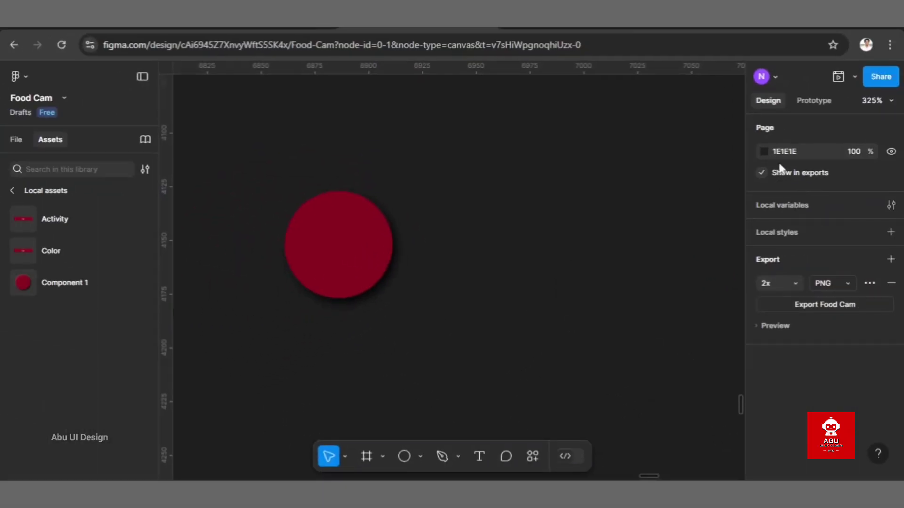
Step: Add a second drop shadow to the circle, offset to X -2 and Y -2
click(325, 250)
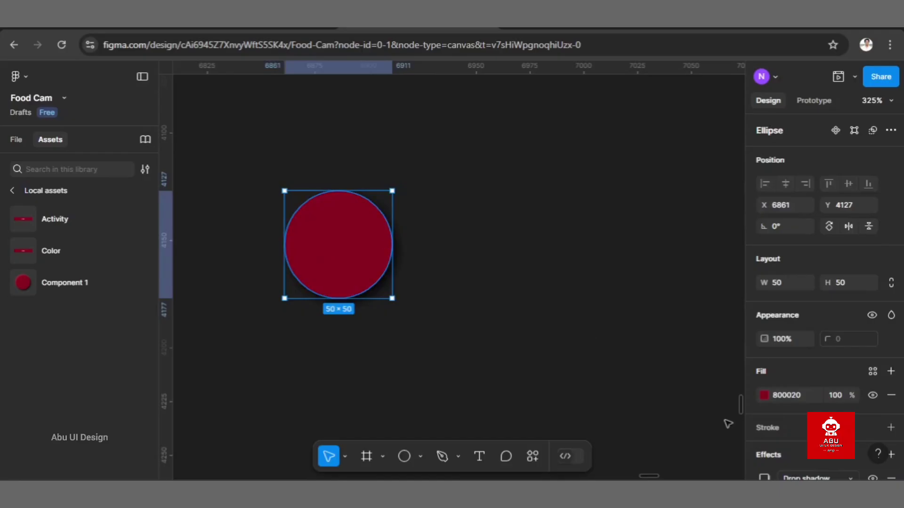
scroll(792, 467, down, 2)
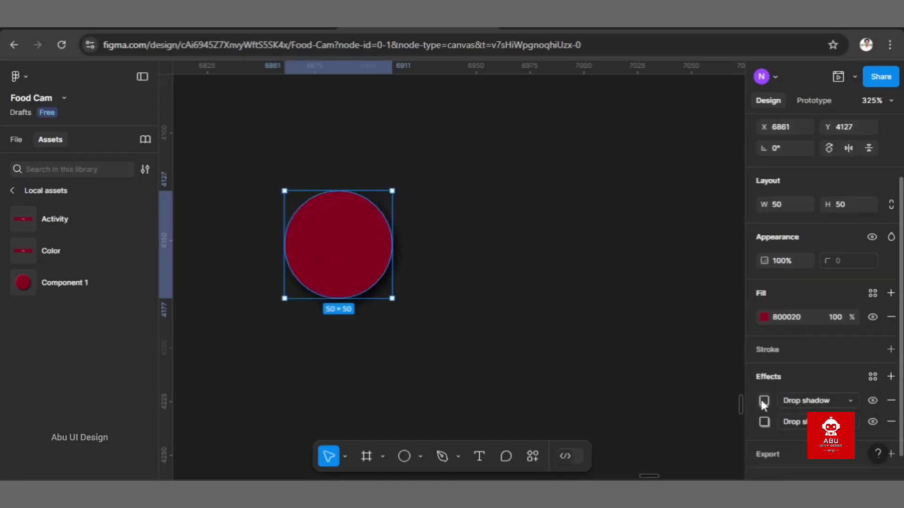
click(763, 400)
click(685, 366)
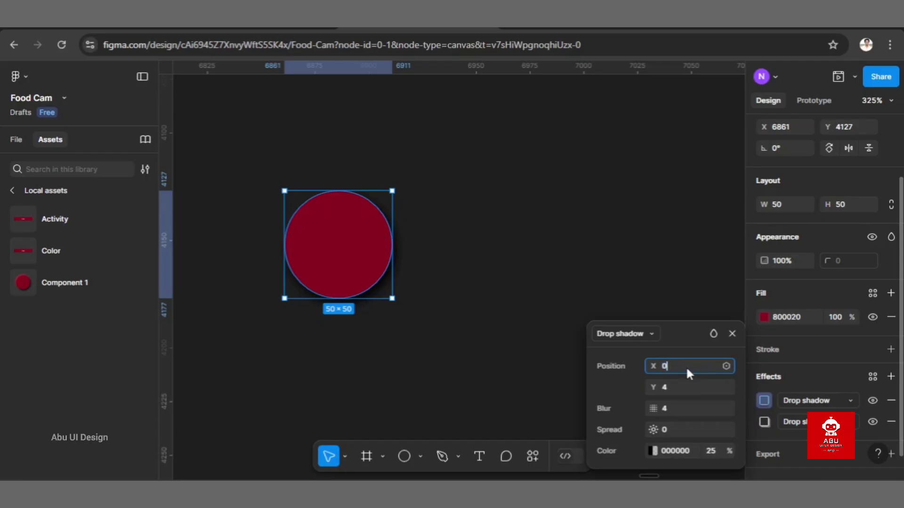
text(-2)
key(Return)
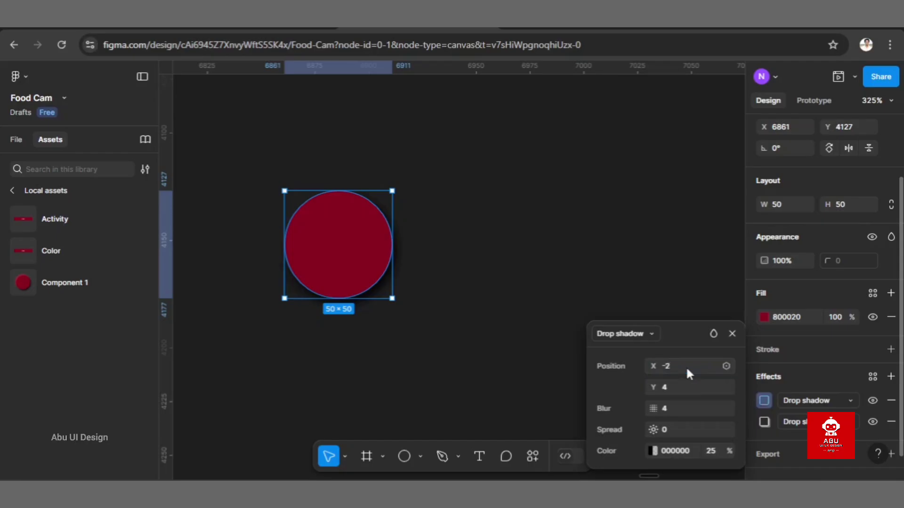
click(670, 388)
text(-2)
key(Return)
Step: Set the second drop shadow's colour to B6264A and check the glow along the circle's upper-left edge
click(686, 452)
text(b6264a)
key(Return)
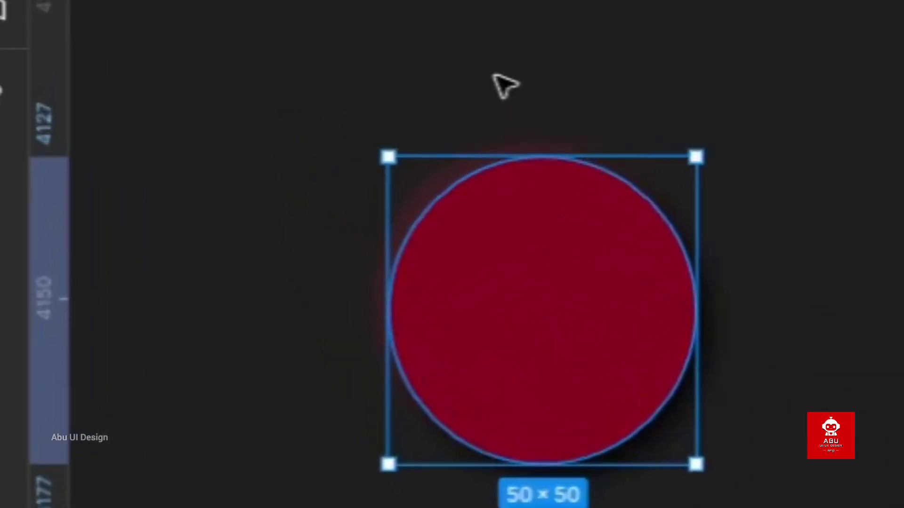
click(495, 76)
scroll(494, 76, up, 5)
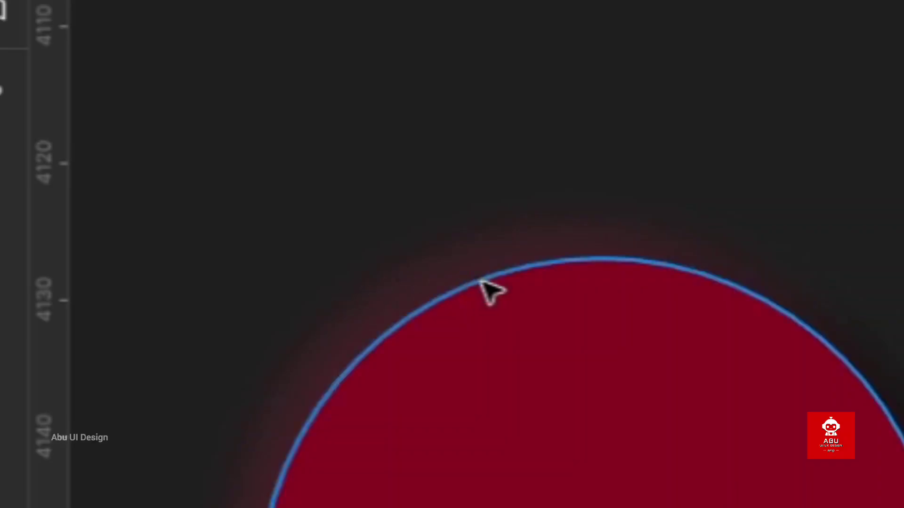
scroll(565, 257, down, 2)
scroll(565, 257, down, 3)
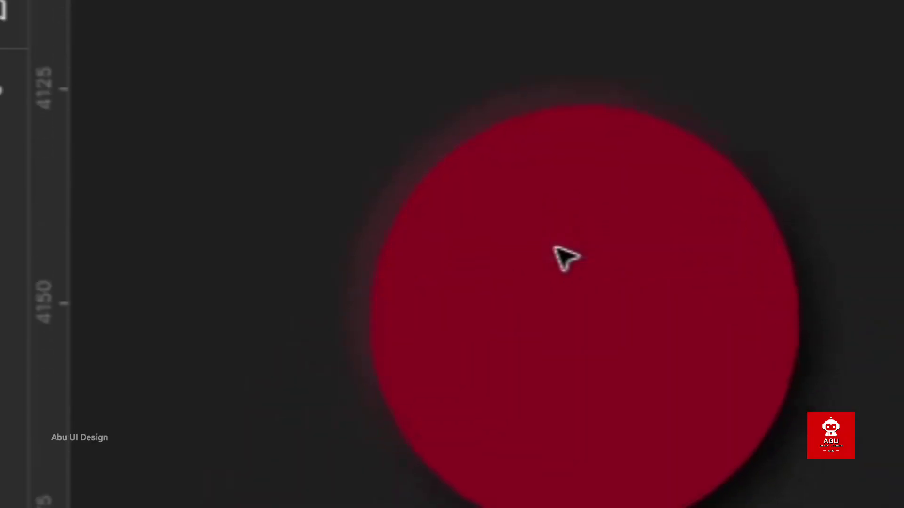
scroll(565, 256, down, 2)
Step: Add a third effect to the circle and change its type to Inner shadow
click(565, 257)
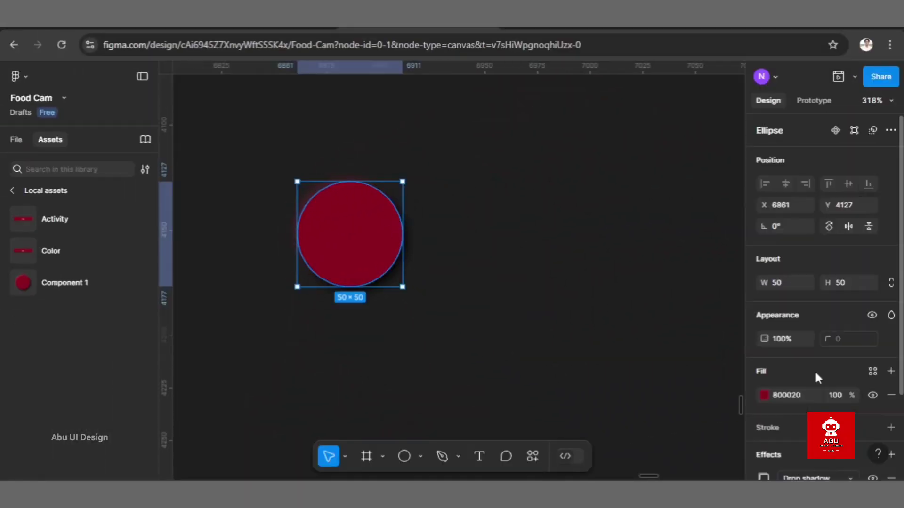
scroll(817, 378, down, 2)
click(891, 355)
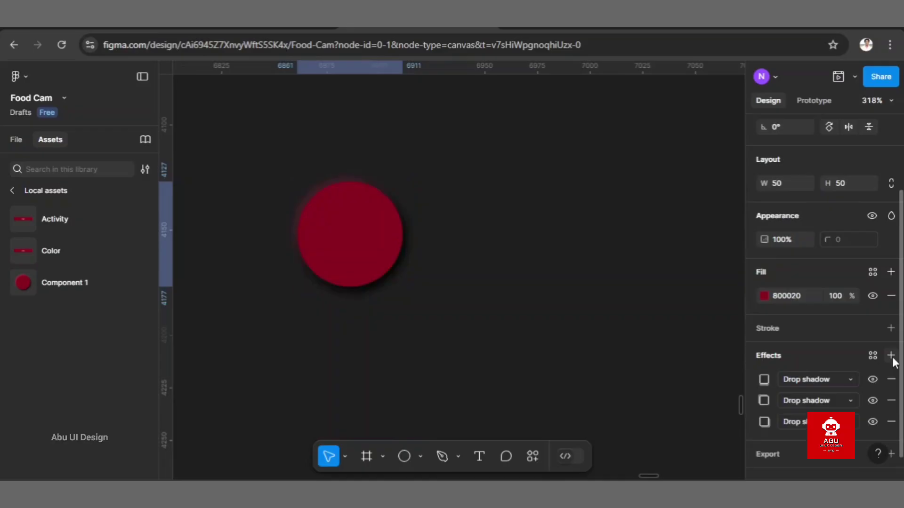
click(811, 380)
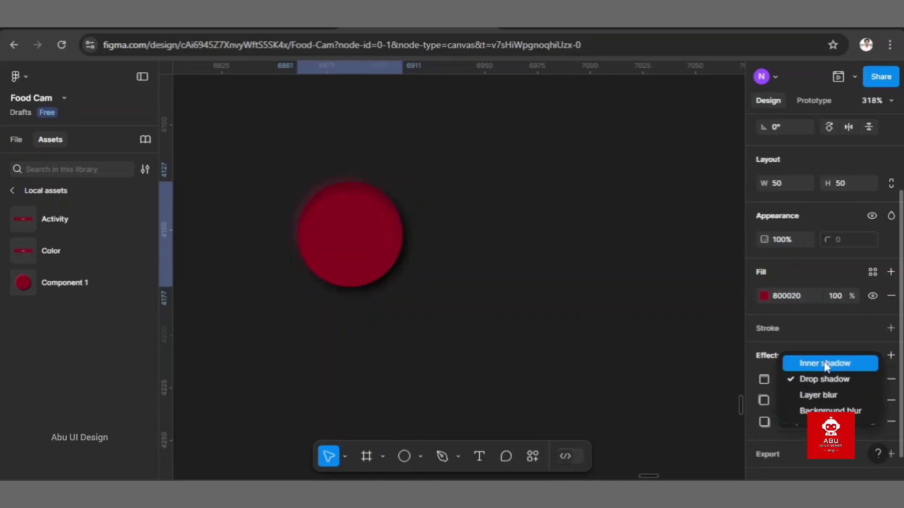
click(824, 365)
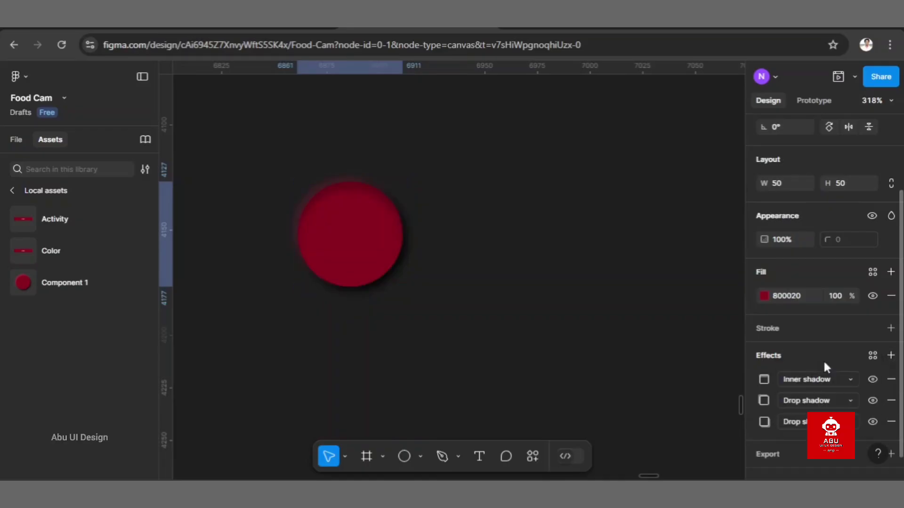
Step: Set the inner shadow to X -1, Y -1, blur 2 and 90% colour opacity
click(763, 380)
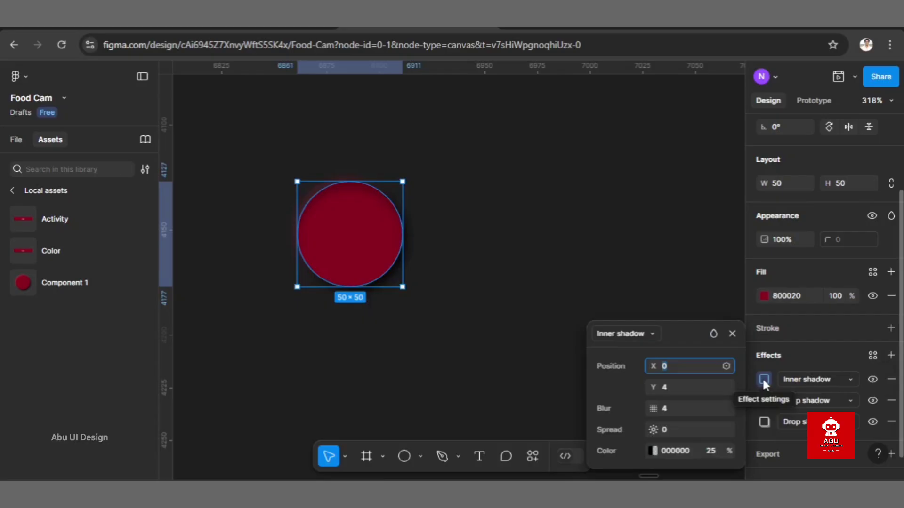
text(-1)
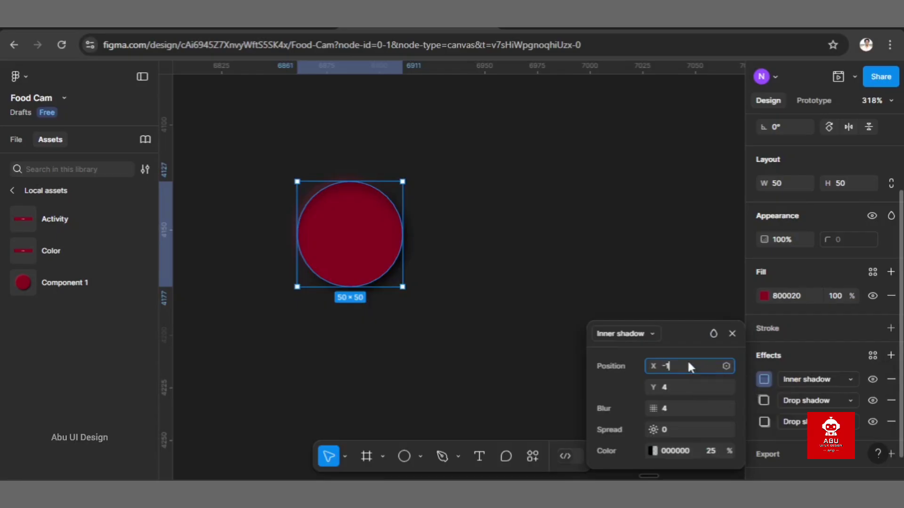
click(678, 387)
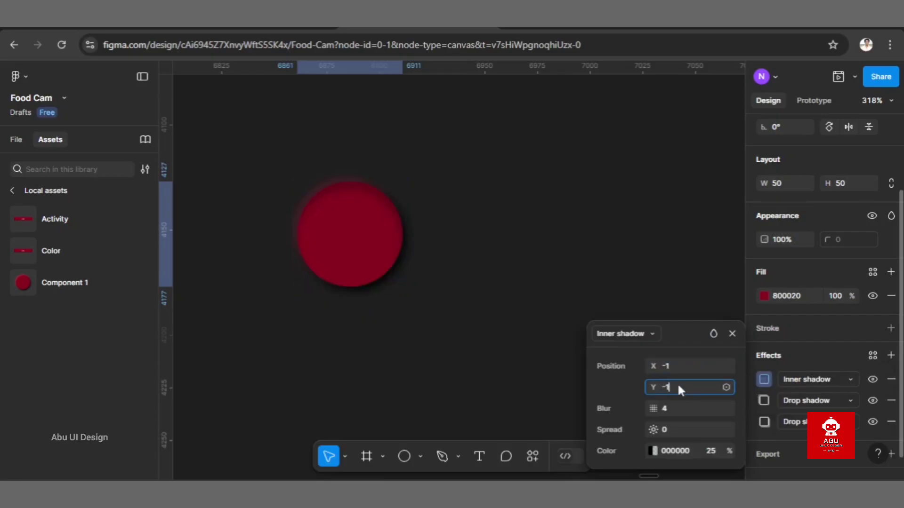
text(-1)
click(679, 411)
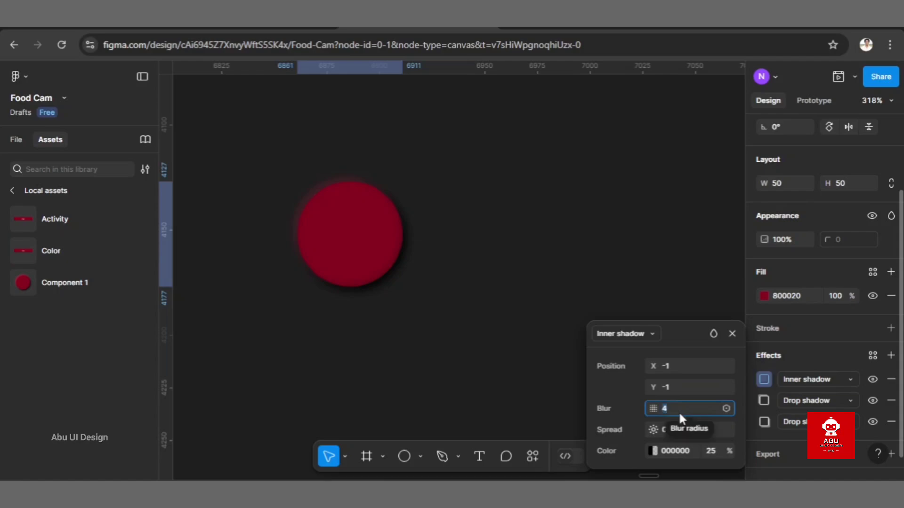
text(2)
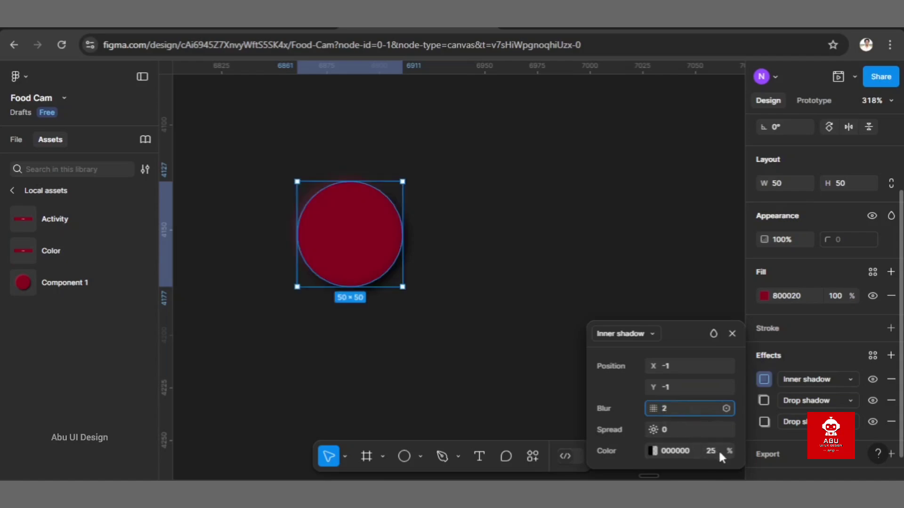
click(719, 451)
text(90)
key(Return)
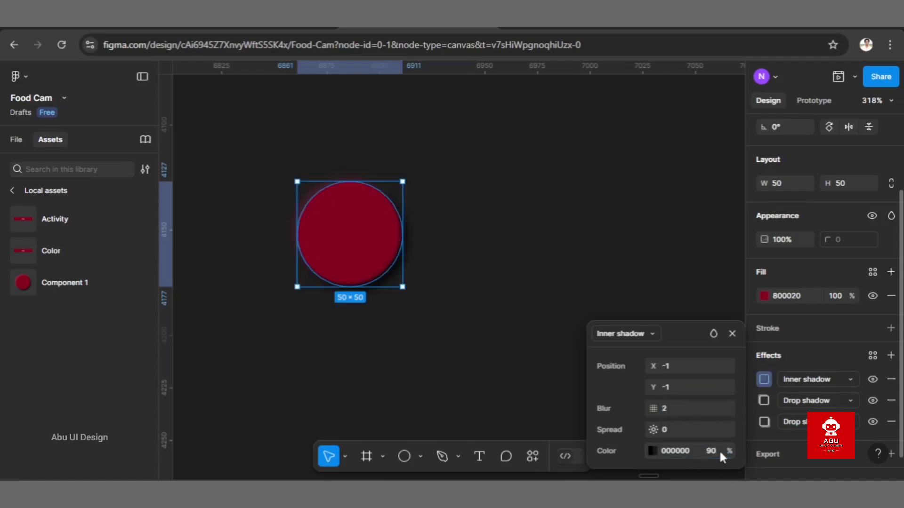
Step: Set the B6264A drop shadow's opacity to 90% and inspect the circle's shadowed edges up close
click(764, 400)
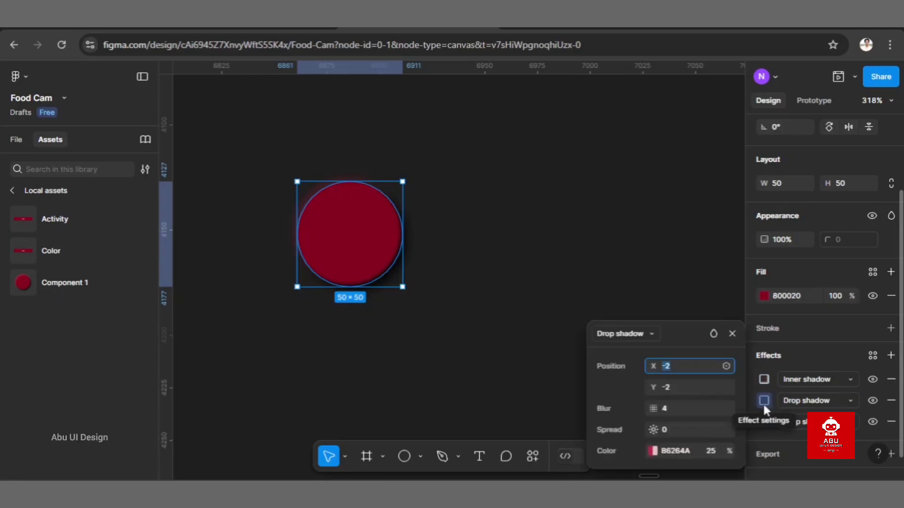
click(719, 451)
key(BackSpace)
text(90)
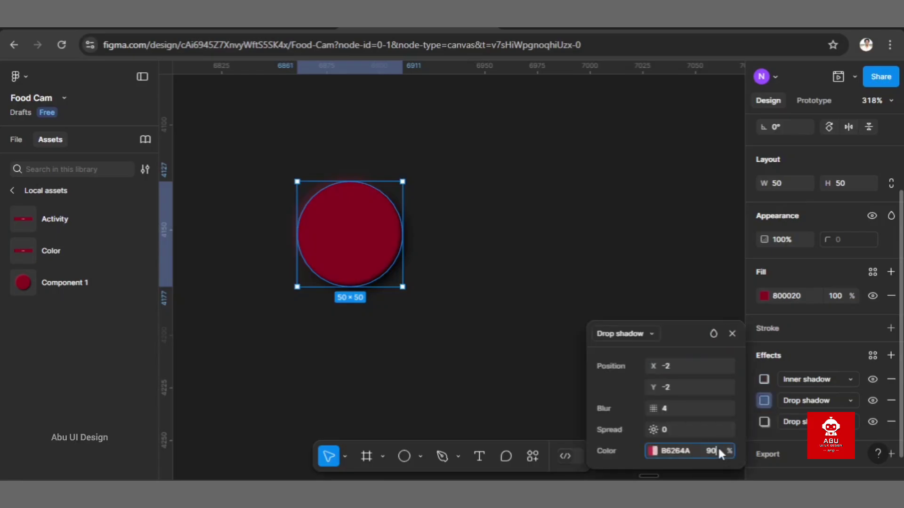
key(Return)
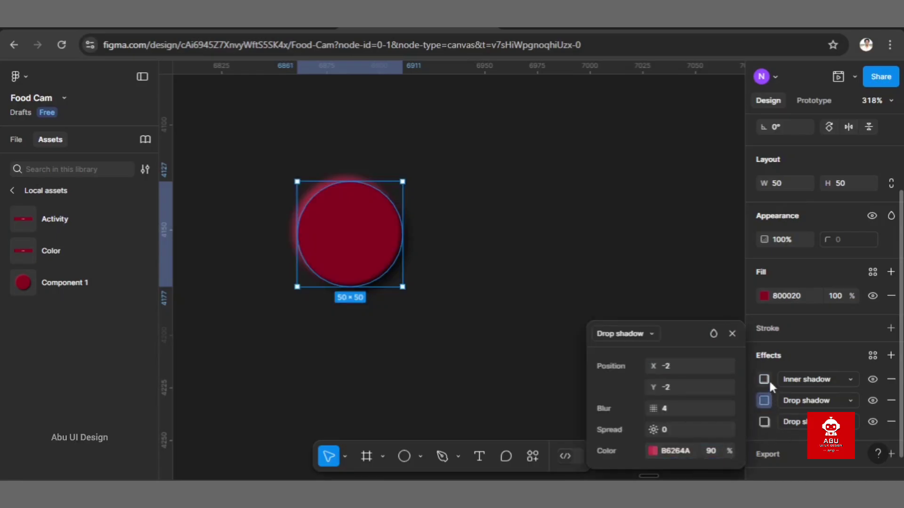
click(764, 380)
click(500, 286)
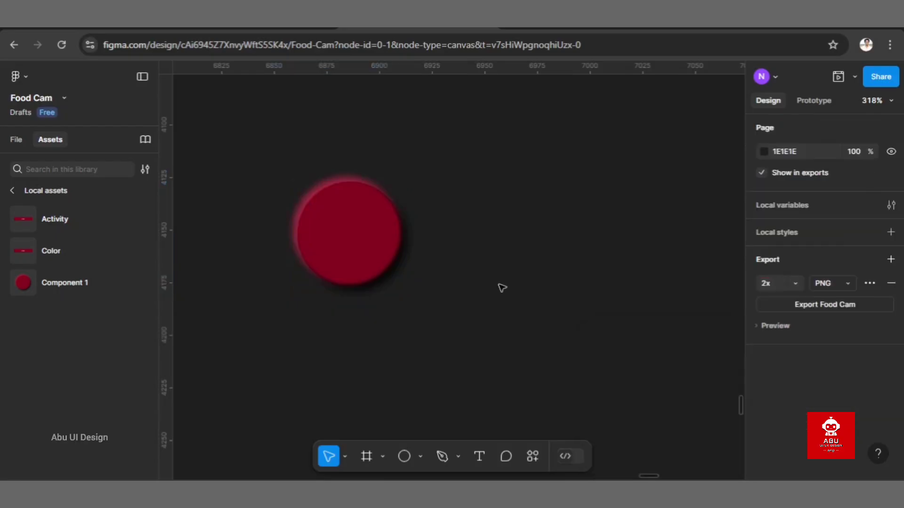
scroll(415, 295, up, 5)
scroll(415, 296, up, 3)
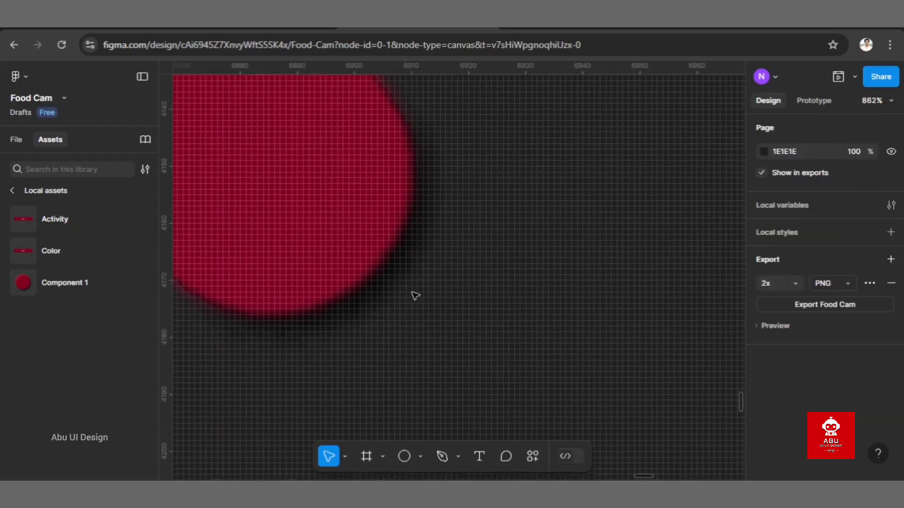
scroll(415, 295, down, 2)
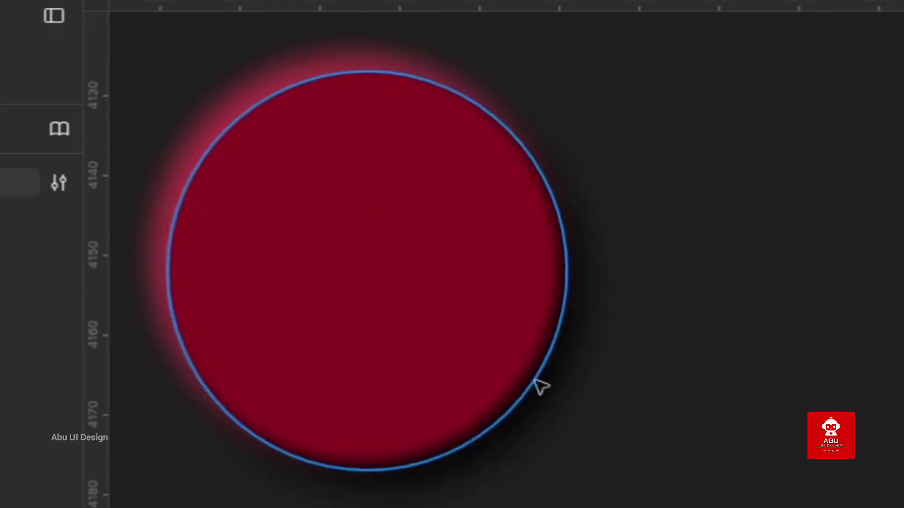
Step: Add a fourth effect to the red circle and change its type to Inner shadow
scroll(621, 506, down, 1)
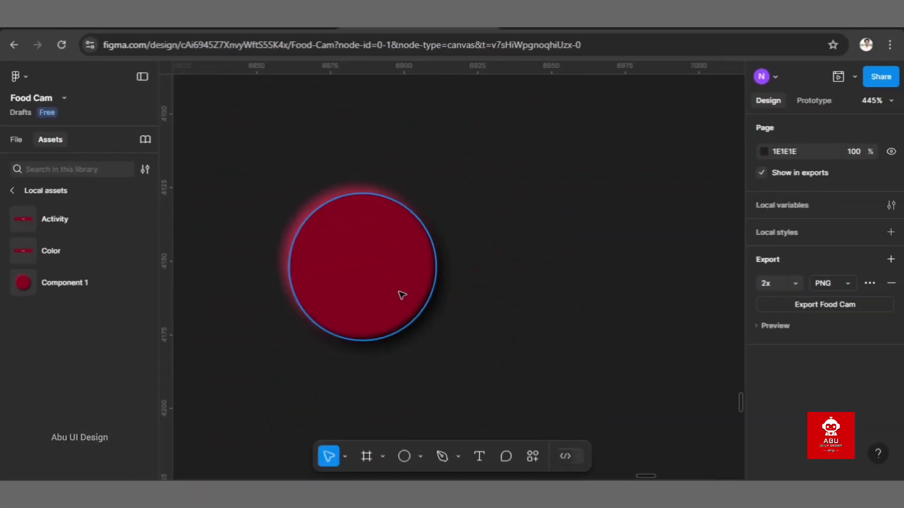
click(493, 378)
scroll(843, 367, down, 3)
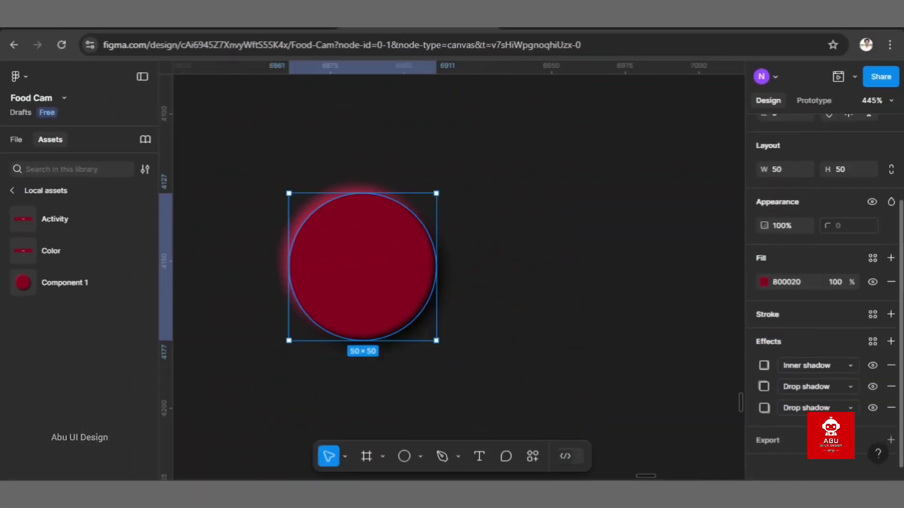
click(891, 339)
click(817, 363)
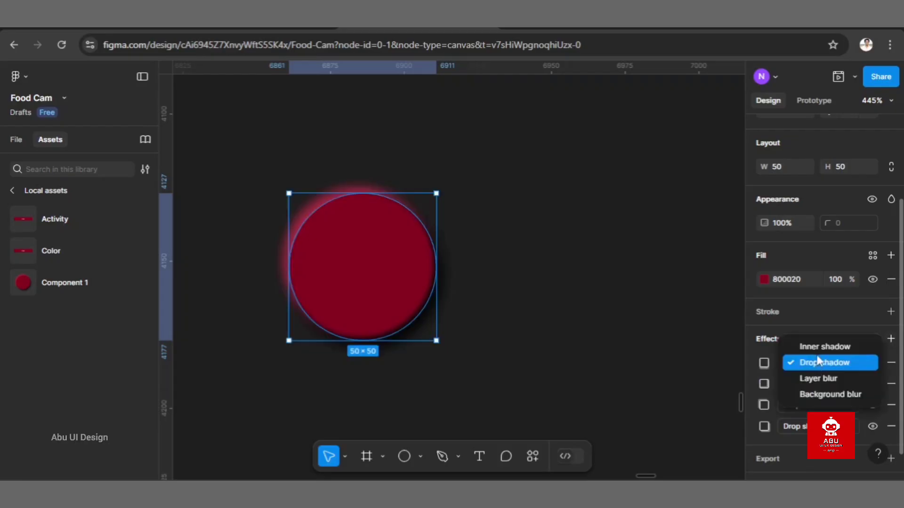
click(818, 347)
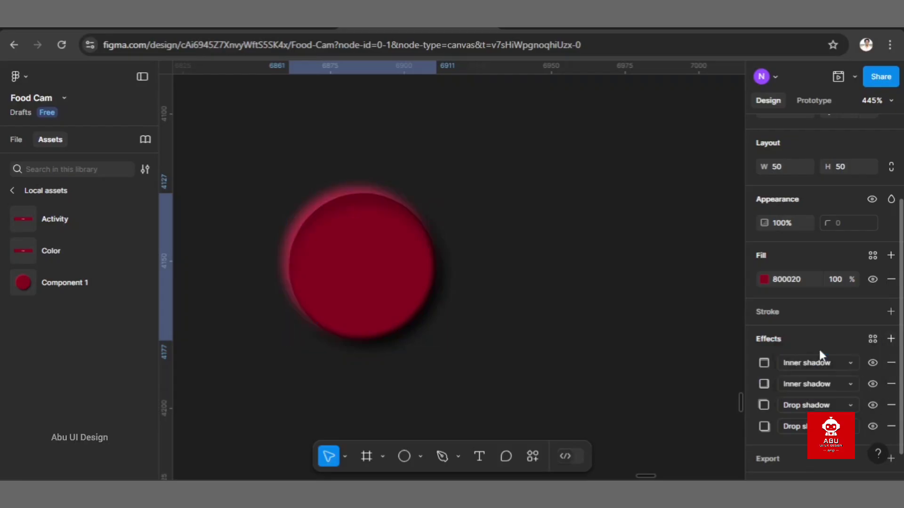
Step: Set the red circle's new inner shadow to X 1, Y 1 and blur 2
click(763, 361)
text(1)
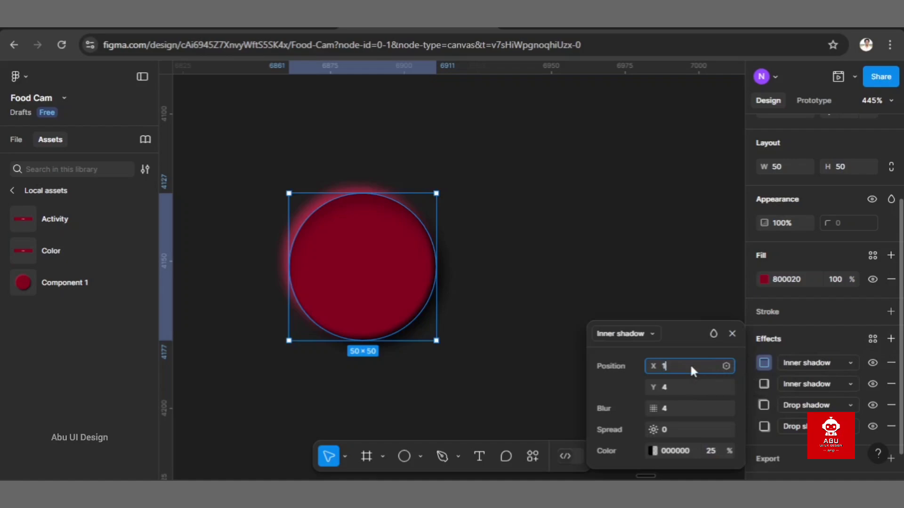
click(686, 388)
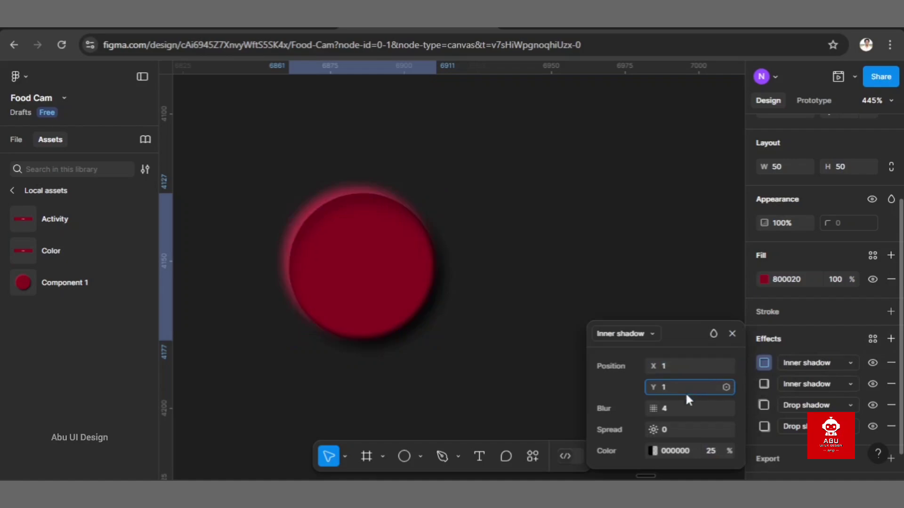
key(BackSpace)
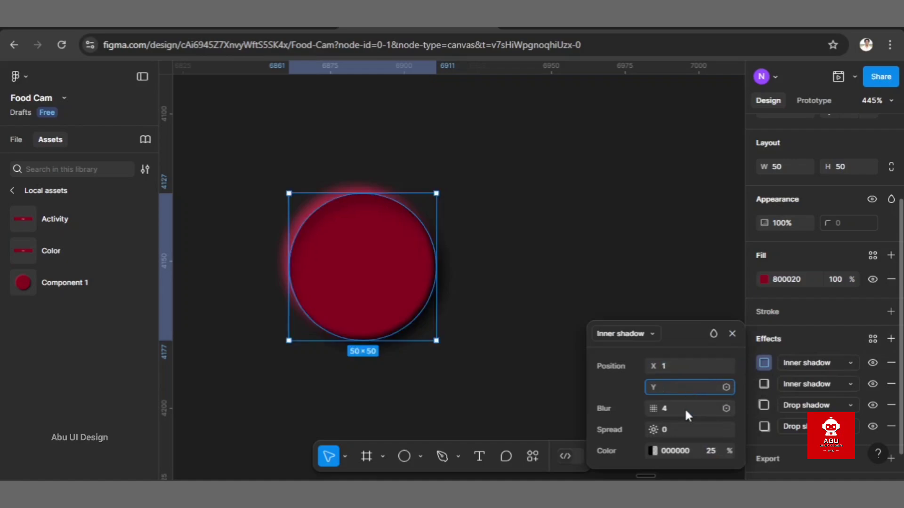
text(1)
click(676, 408)
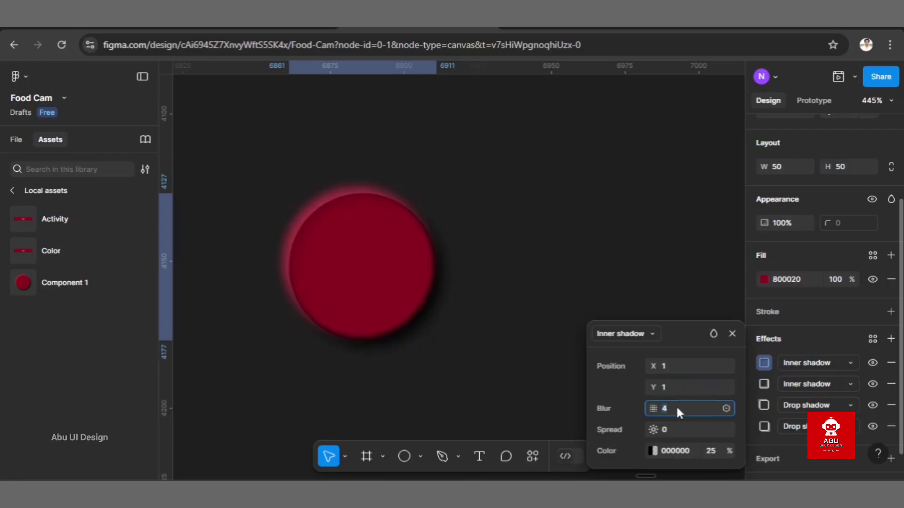
text(2)
Step: Colour the red circle's new inner shadow B6264A at 90% opacity and deselect the circle
click(687, 450)
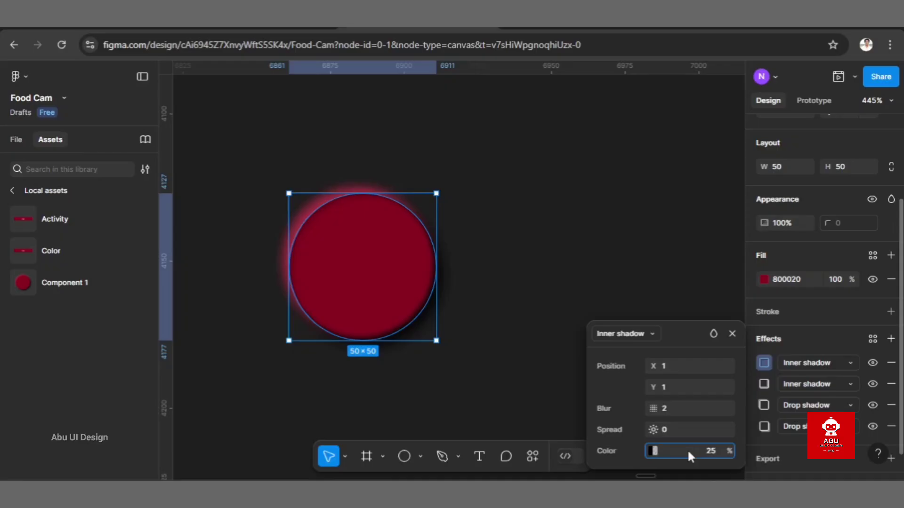
text(b6264a)
click(712, 451)
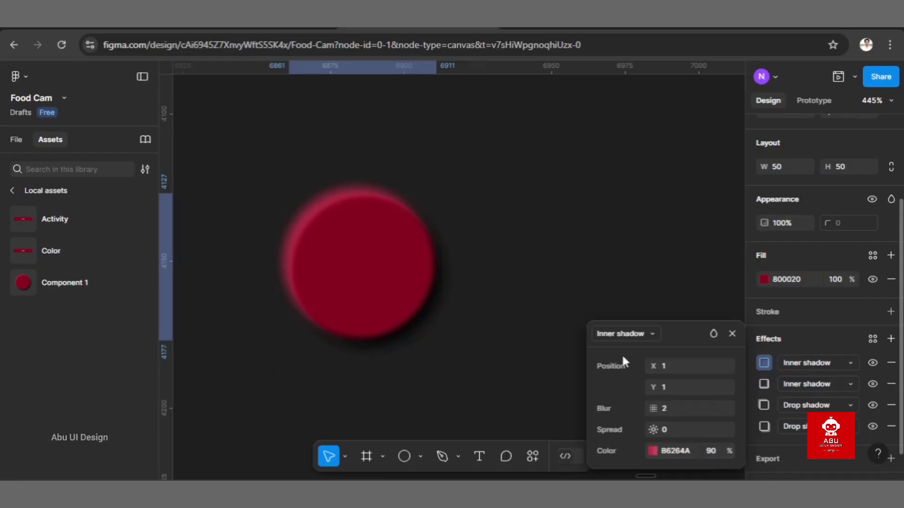
click(556, 286)
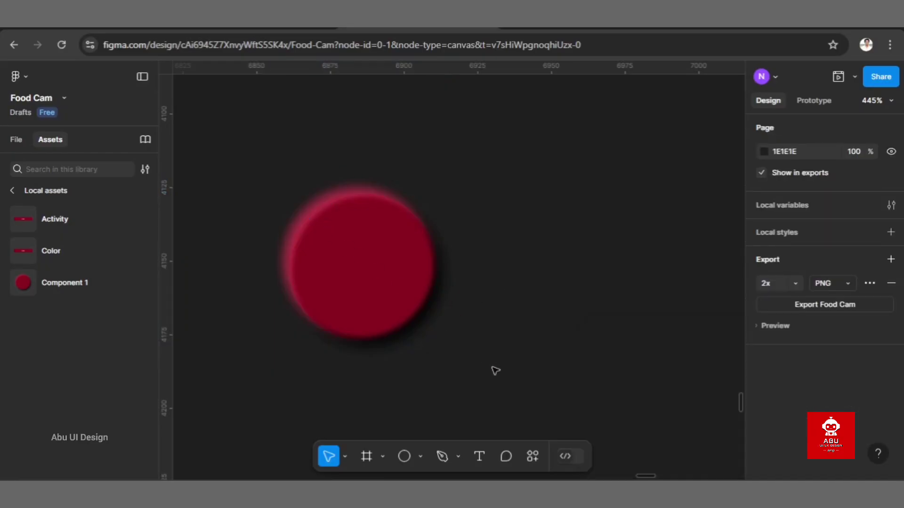
Step: Draw a second ellipse of about 40 × 41 to the right of the red circle and select it
click(405, 456)
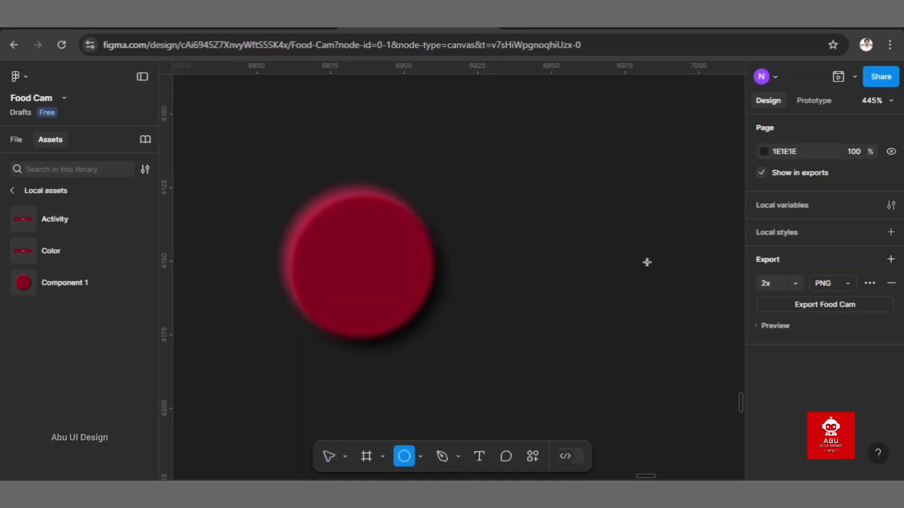
drag(553, 206, 673, 329)
click(671, 467)
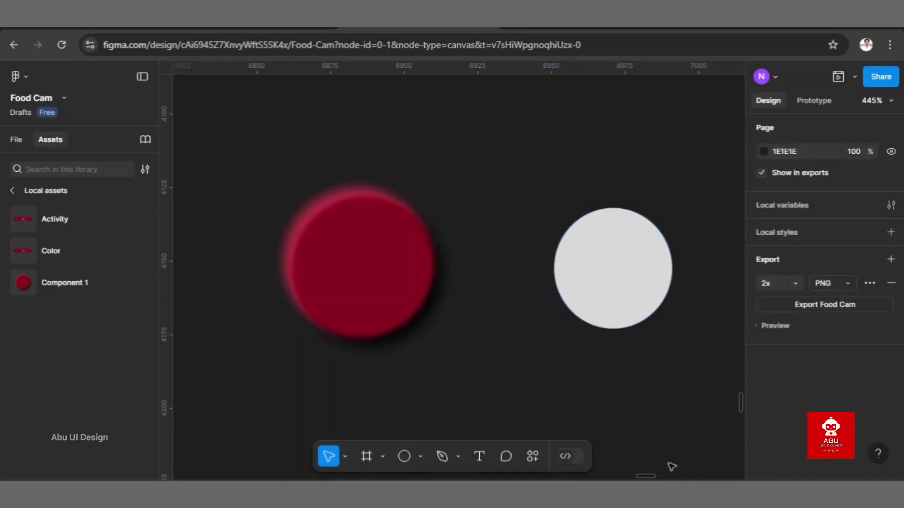
click(639, 310)
Step: Resize the new ellipse to 50 × 50 and move it level with the red circle
click(786, 282)
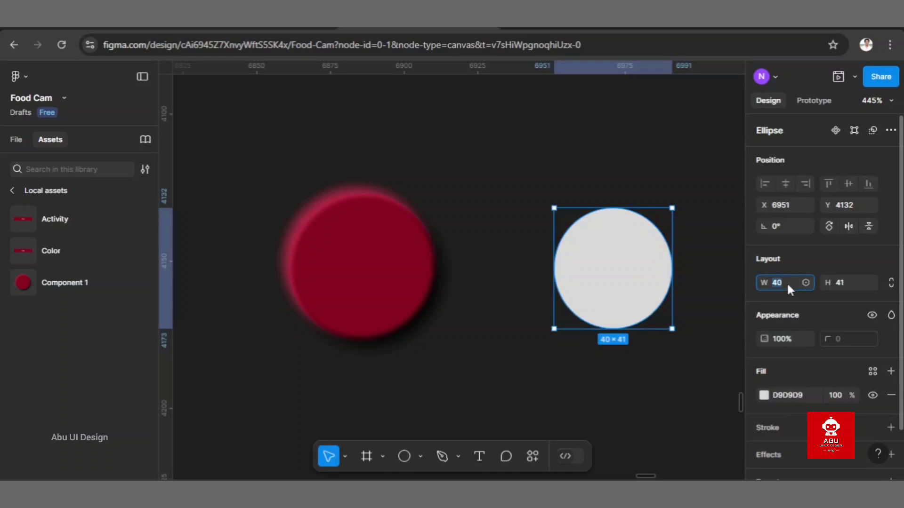
text(50)
key(Return)
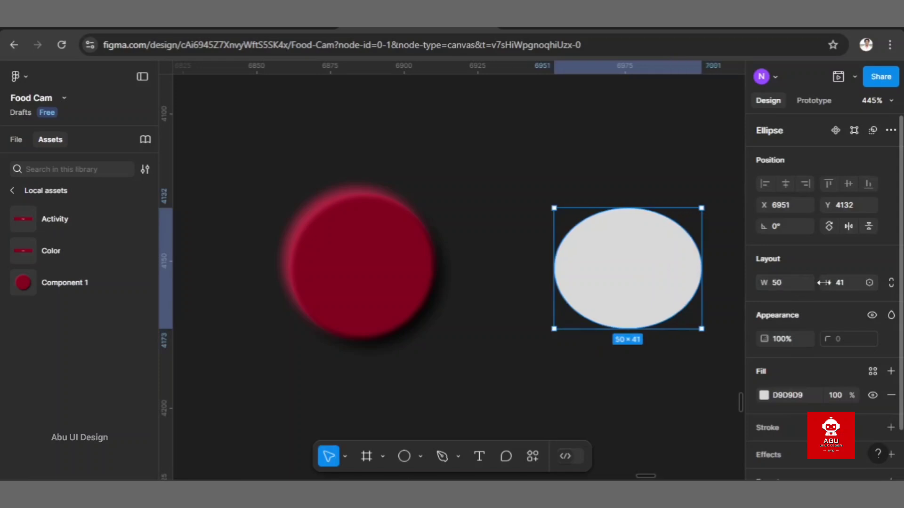
click(844, 282)
text(50)
key(Return)
drag(666, 279, 657, 264)
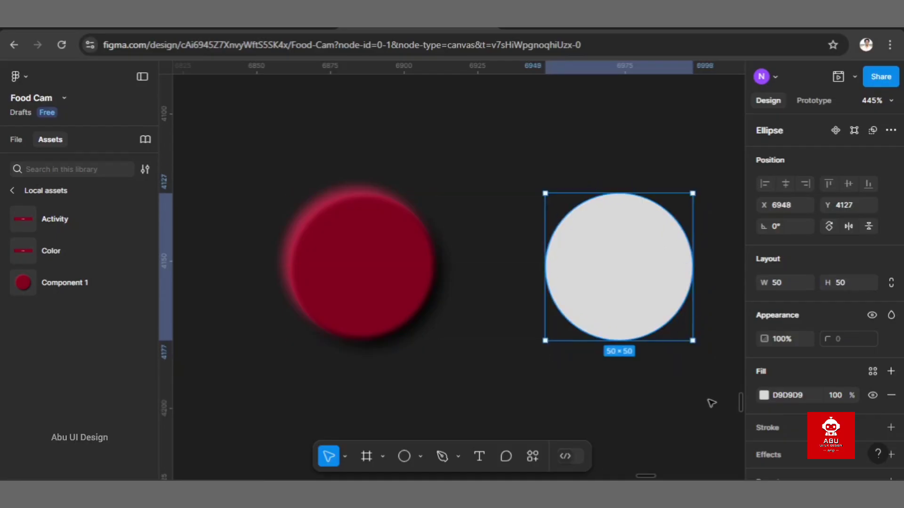
Step: Add an Inner shadow effect to the grey circle and inspect its shaded upper edge up close
scroll(785, 434, down, 1)
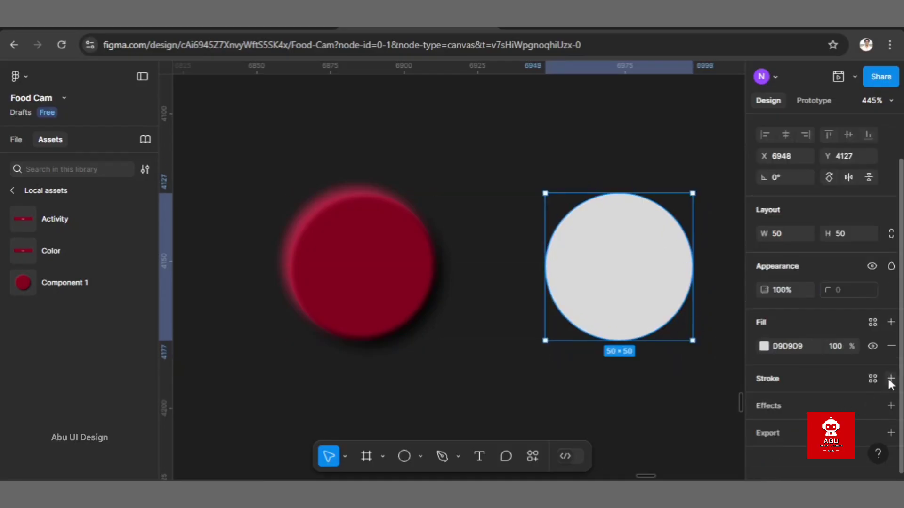
click(891, 405)
click(810, 429)
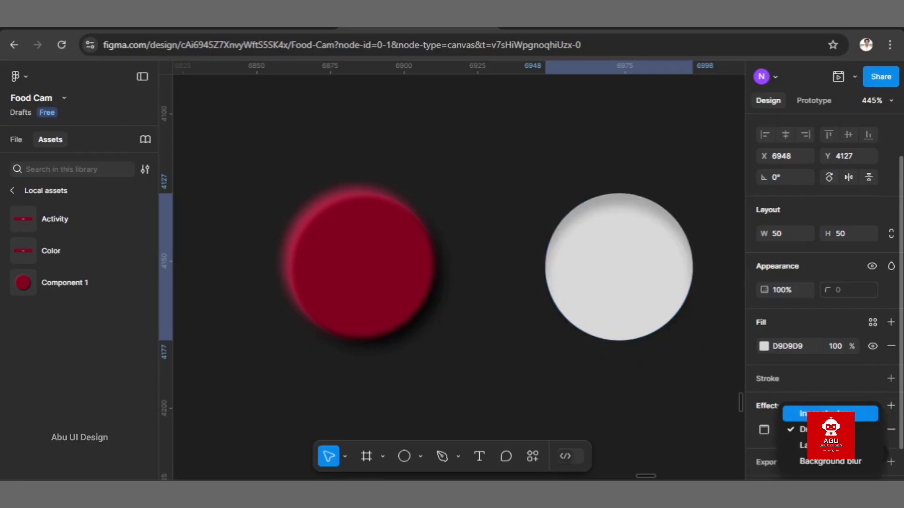
click(829, 414)
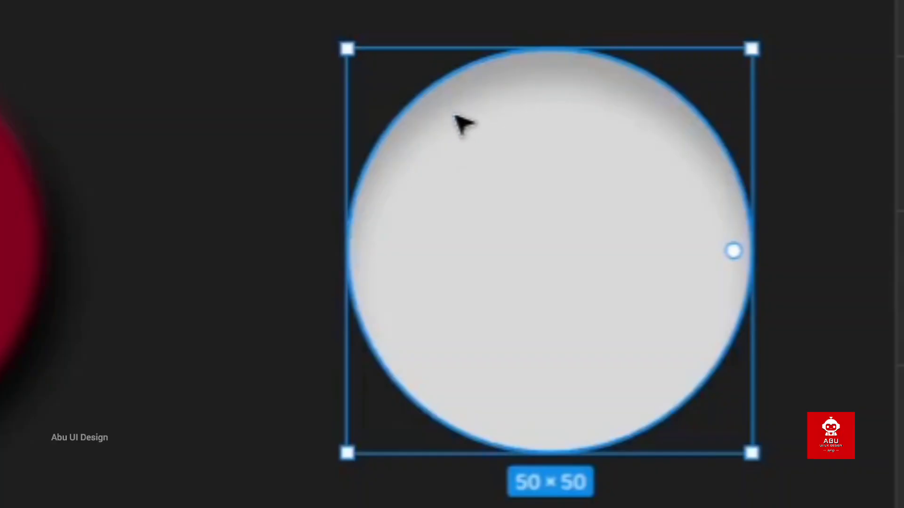
scroll(473, 91, up, 3)
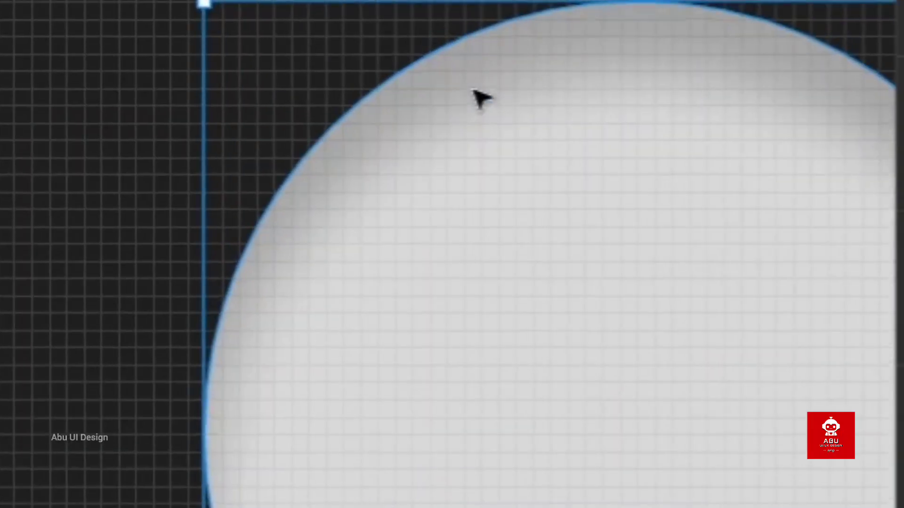
scroll(367, 134, down, 3)
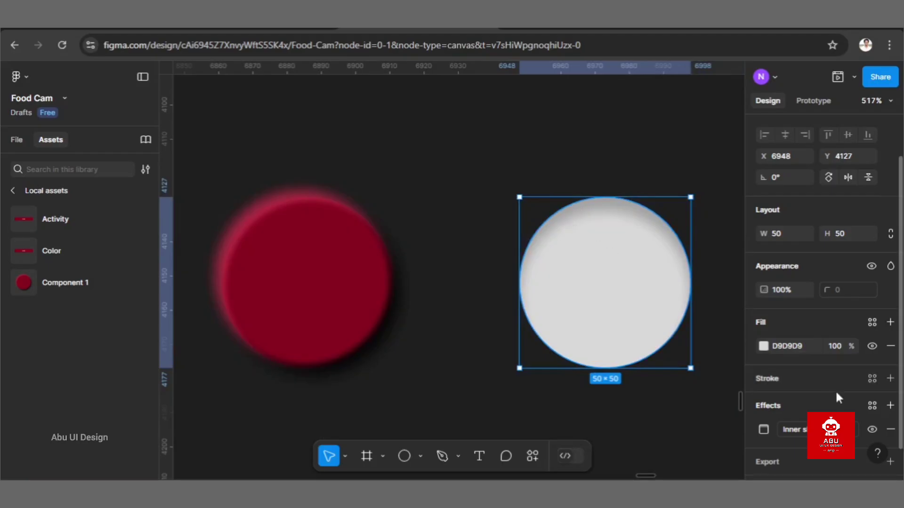
Step: Set the grey circle's inner shadow to X 1.5, Y 1.5 and blur 3.8
scroll(772, 400, down, 1)
click(766, 400)
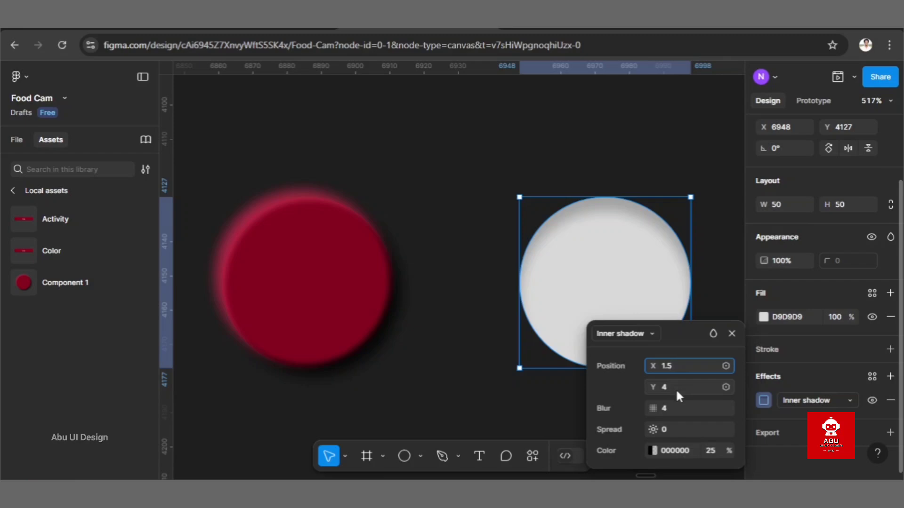
click(669, 385)
key(BackSpace)
text(1)
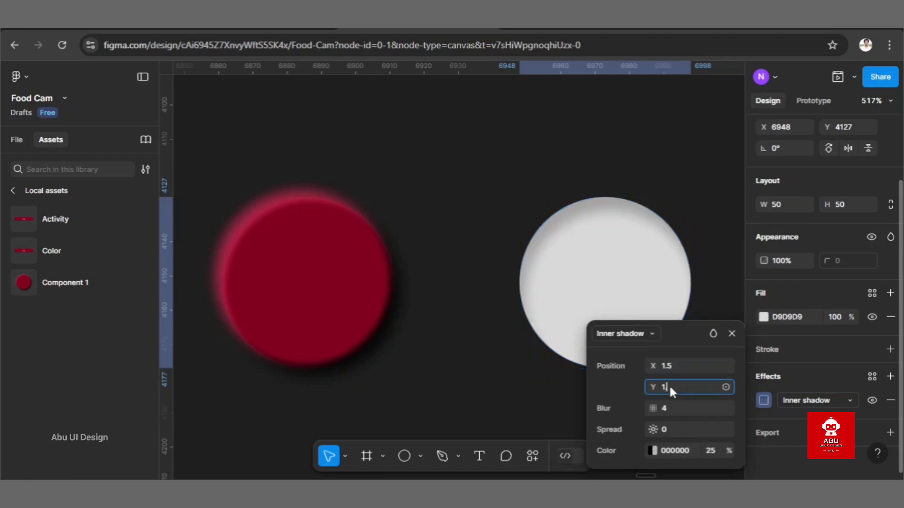
text(.5)
click(674, 408)
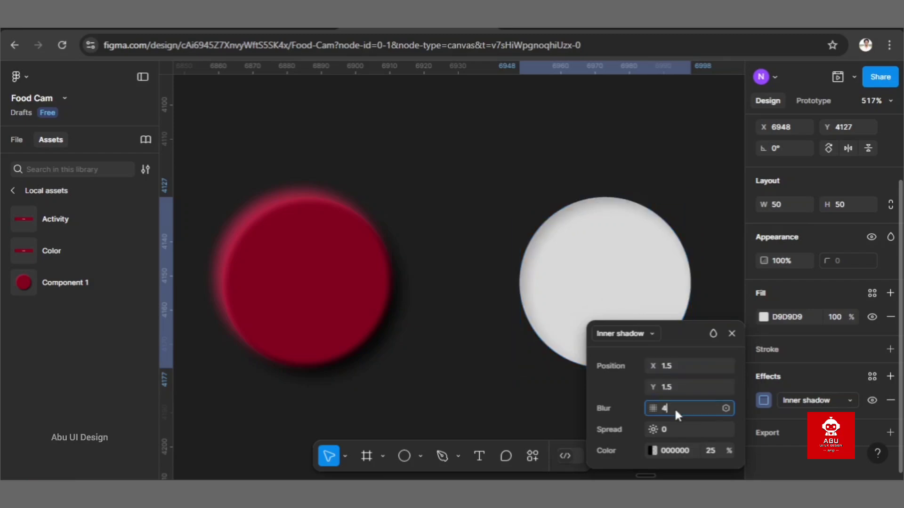
key(BackSpace)
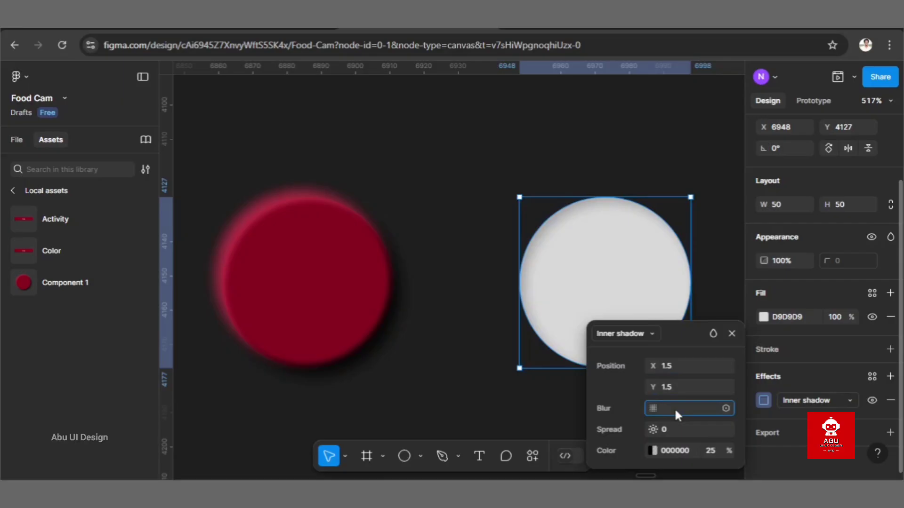
text(3.8)
key(Return)
Step: Set the grey circle's inner shadow colour to 3A0613 at 100% opacity
click(685, 451)
text(0)
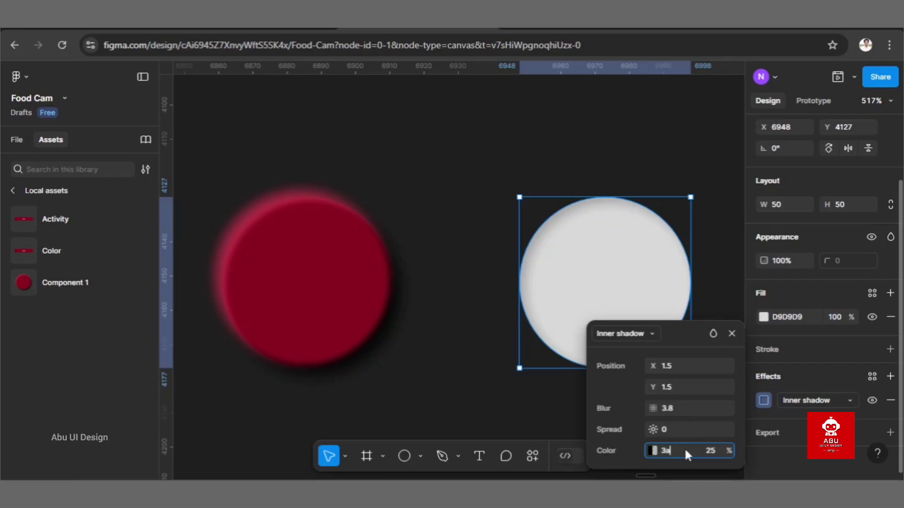
text(a0613)
key(Return)
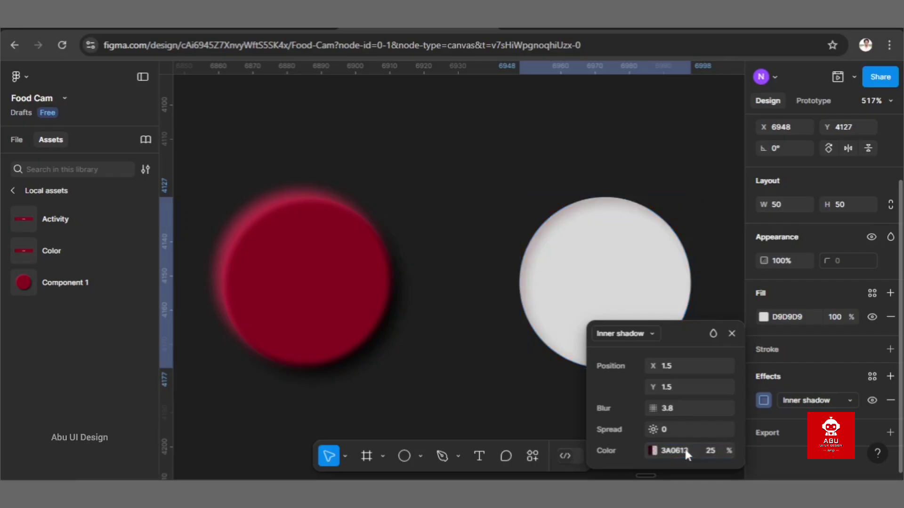
click(715, 450)
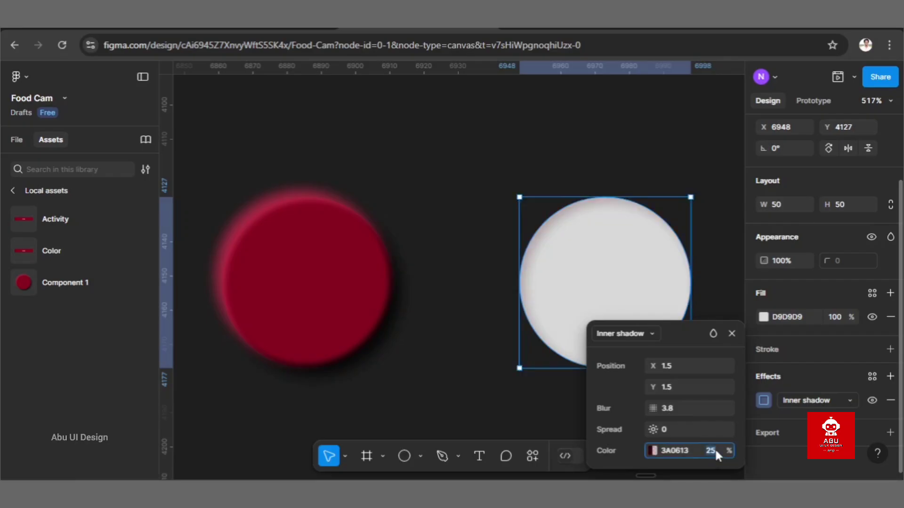
text(100)
key(Return)
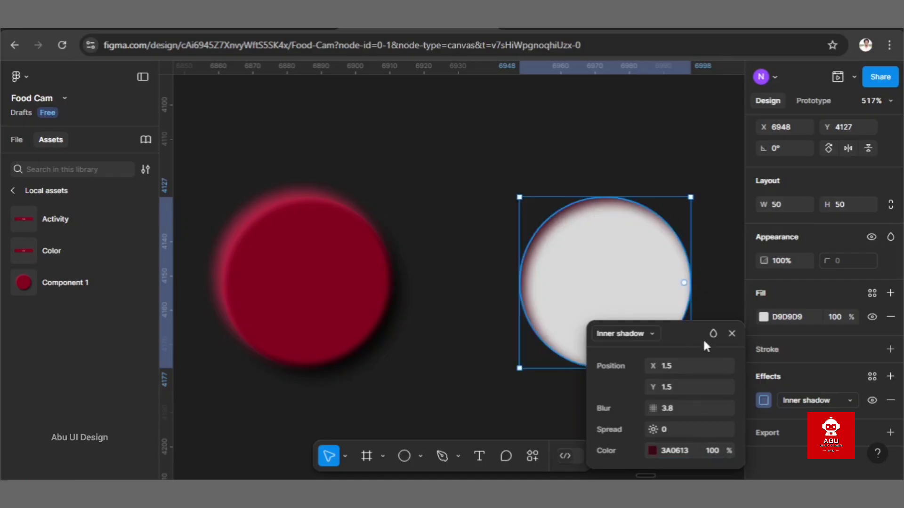
Step: Add a second inner shadow to the grey circle with X -1.5, Y -1.5 and blur 3.8
click(891, 377)
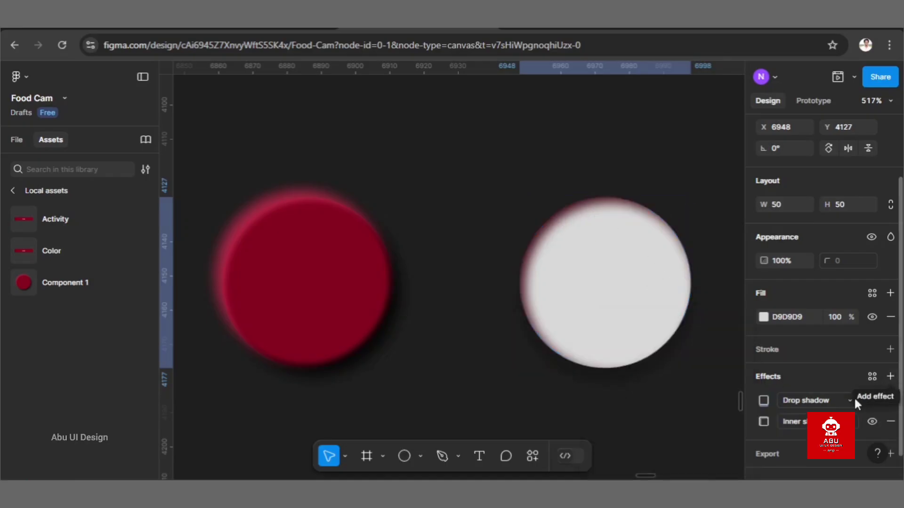
click(841, 400)
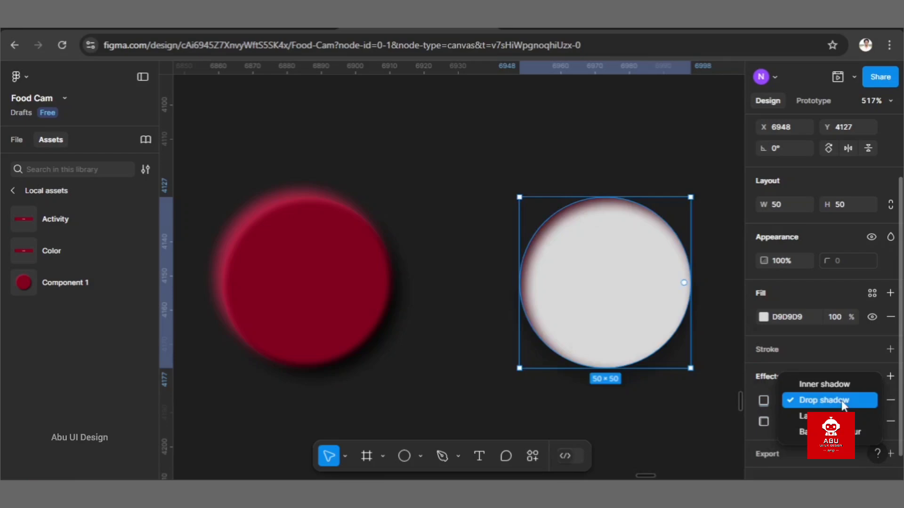
click(824, 384)
click(764, 401)
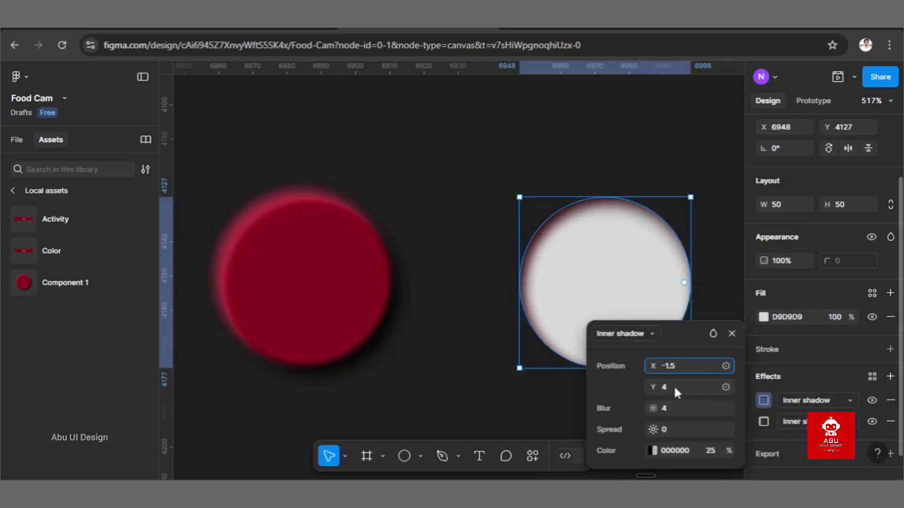
click(673, 385)
text(-1.5)
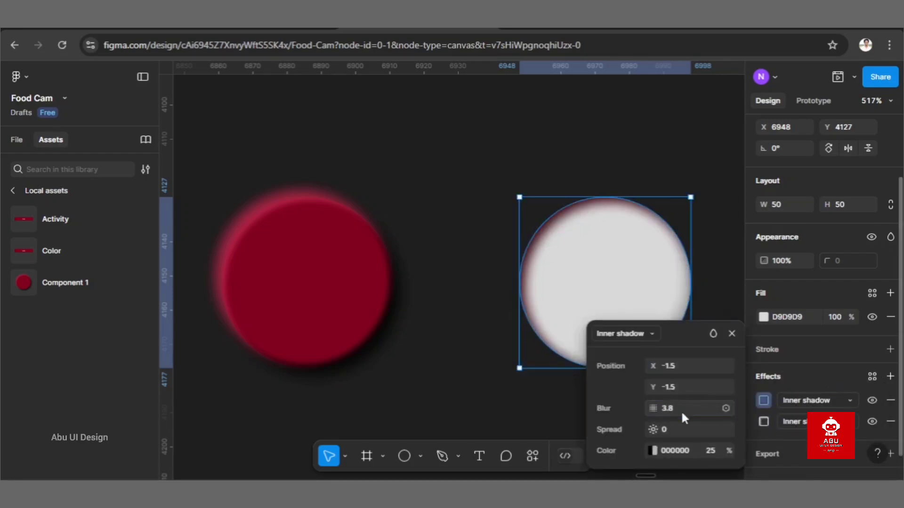
Step: Set the second inner shadow's colour to 800020 at 100% opacity
click(687, 450)
text(800020)
key(Return)
click(715, 450)
text(100)
key(Return)
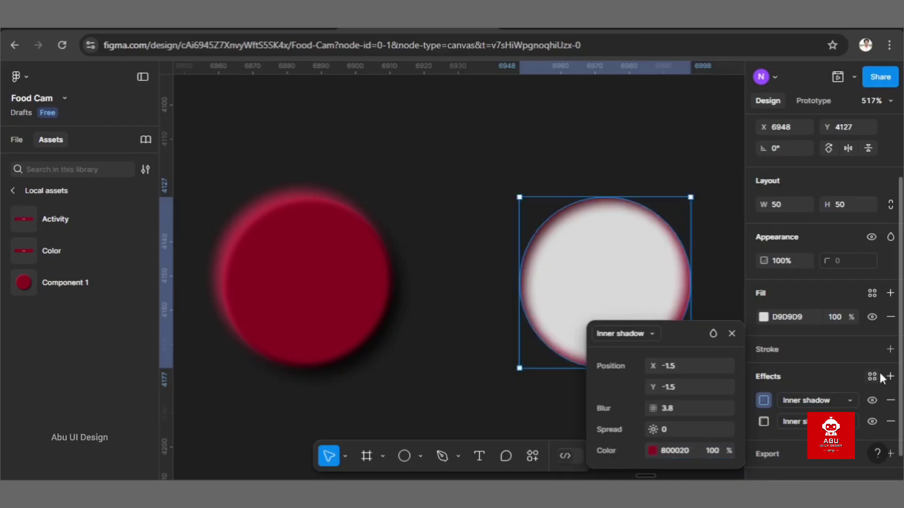
Step: Add a third inner shadow to the grey circle and offset it by X 1.5, Y 1.5
click(890, 377)
click(828, 400)
click(836, 385)
click(763, 400)
text(1.5)
click(686, 386)
text(1.5)
key(Return)
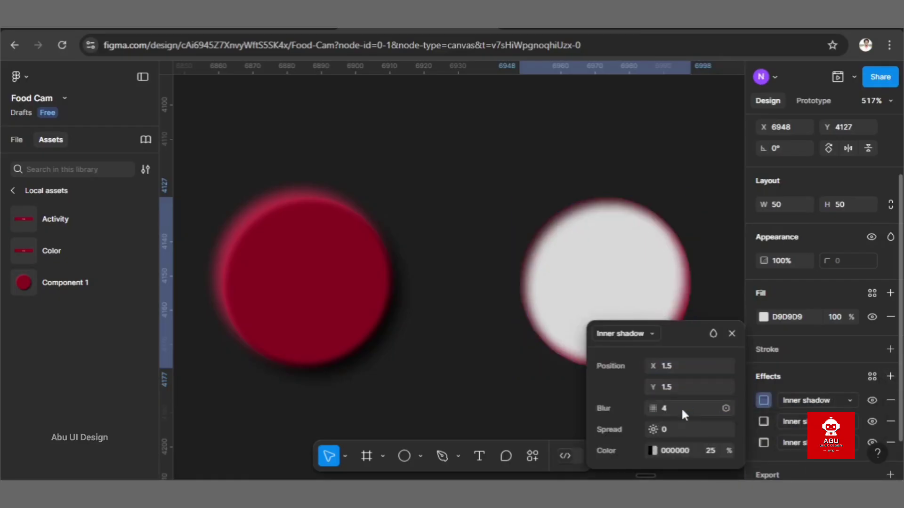
Step: Give the third inner shadow a blur of 3.5 and the colour 3A0613 at 100% opacity
click(681, 407)
text(3.5)
key(Return)
click(688, 449)
text(3A0613)
key(Return)
click(710, 453)
text(100)
key(Return)
Step: Add a fourth inner shadow to the grey circle with X -1.5, Y -1.5 and blur 3.5
click(889, 376)
click(828, 401)
click(826, 385)
click(763, 400)
text(-1.5)
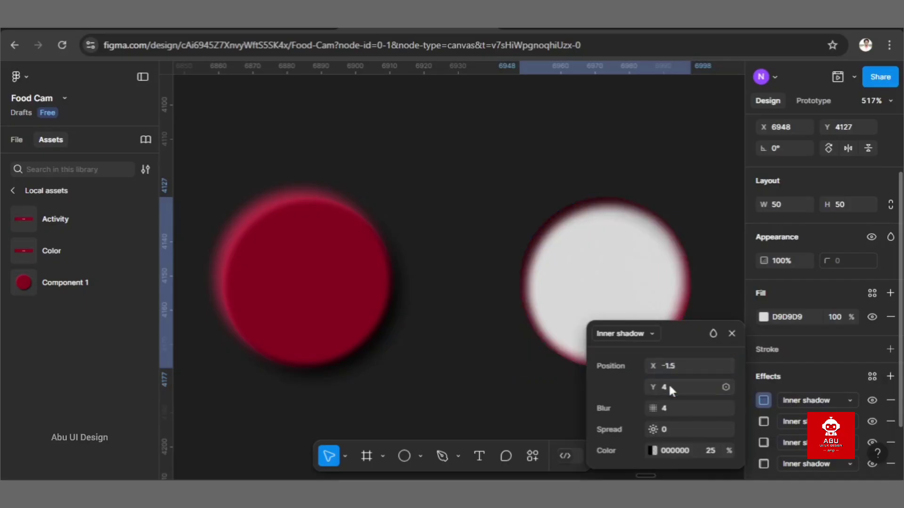
click(669, 386)
text(-1.5)
key(Return)
right_click(676, 407)
text(3.5)
key(Return)
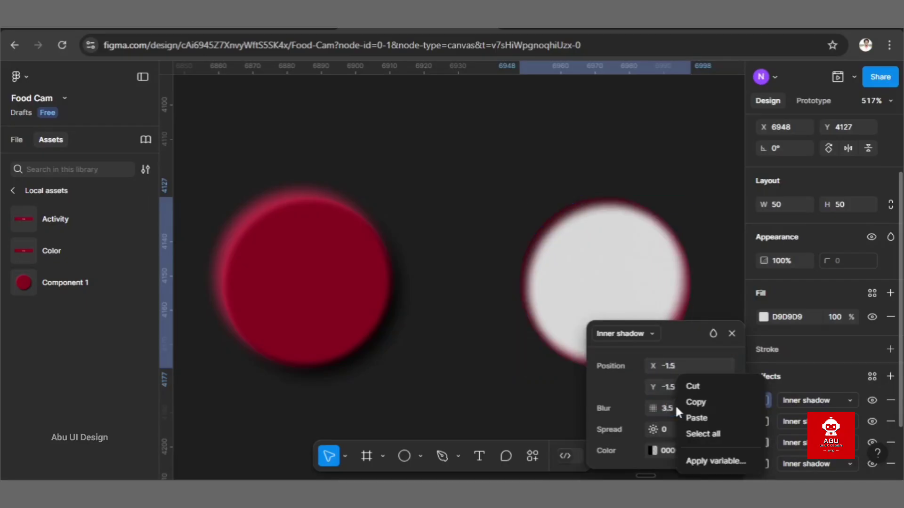
Step: Set the fourth inner shadow's colour to 3A0013 at 100% opacity and close its settings
click(717, 344)
click(685, 448)
text(00)
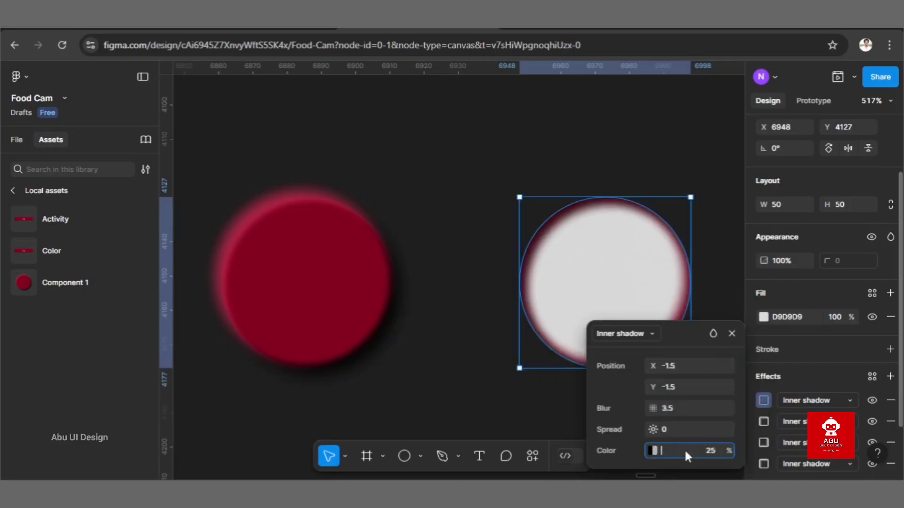
text(3a0013)
key(Return)
click(714, 452)
text(100)
key(Return)
click(732, 333)
Step: Change the grey circle's fill colour to 800020
click(803, 317)
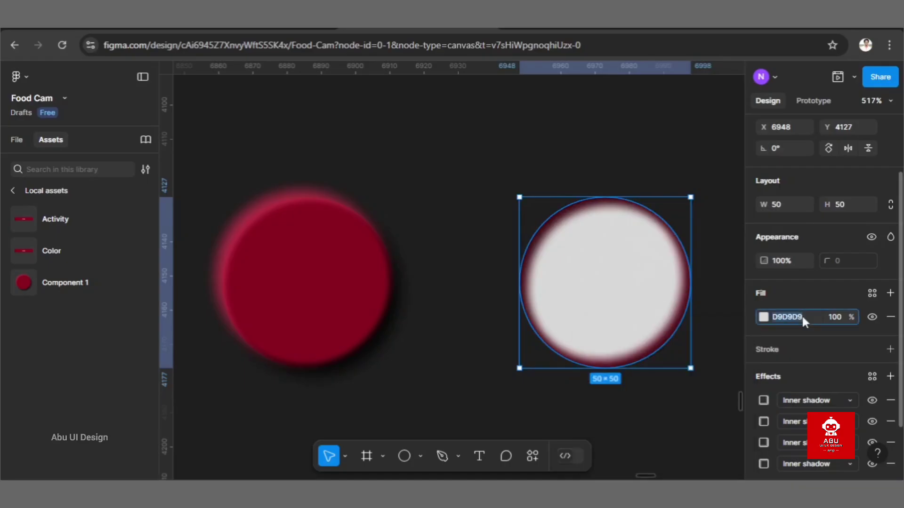
text(800020)
key(Return)
click(460, 284)
scroll(461, 284, down, 5)
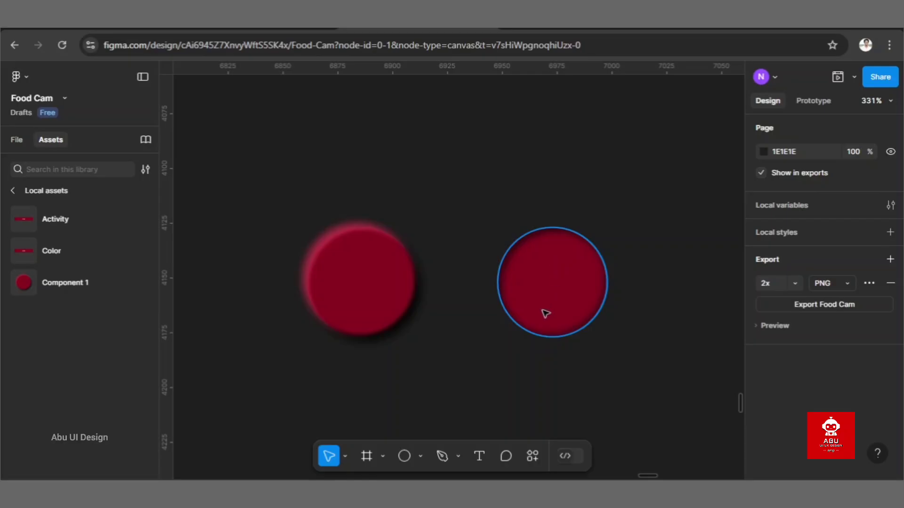
Step: Turn the raised and the pressed circle into two separate components
drag(584, 383, 307, 200)
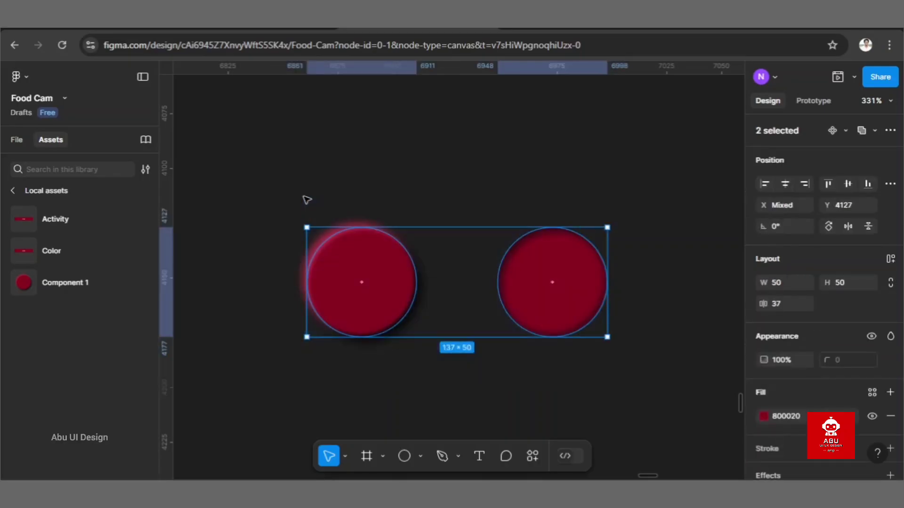
click(891, 131)
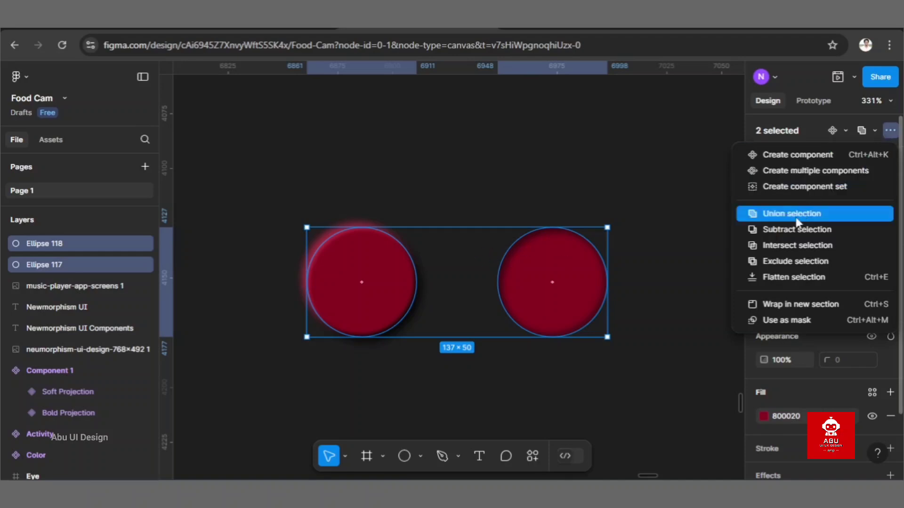
click(820, 172)
Step: Rename the raised circle component as Button / Bold and the pressed circle component as Button / Soft
double_click(346, 219)
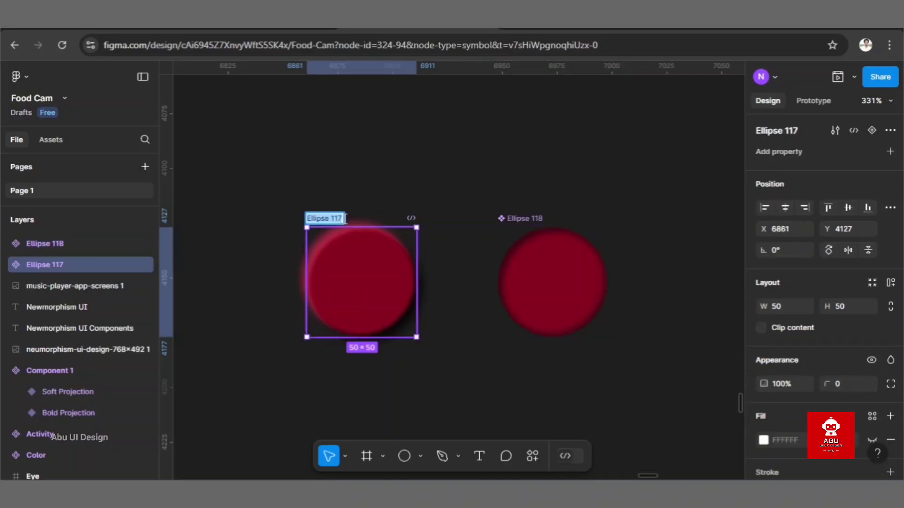
text(Button)
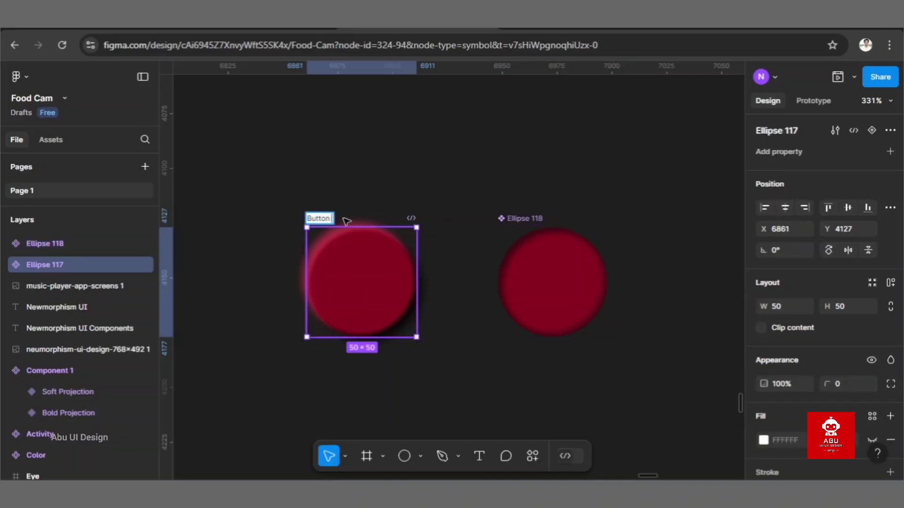
text( / Bold)
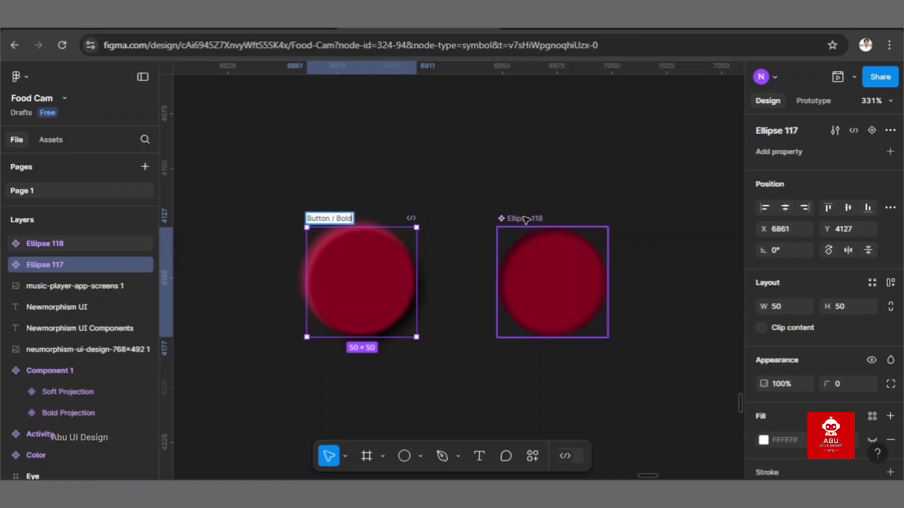
double_click(525, 219)
key(BackSpace)
text(Button / Soft)
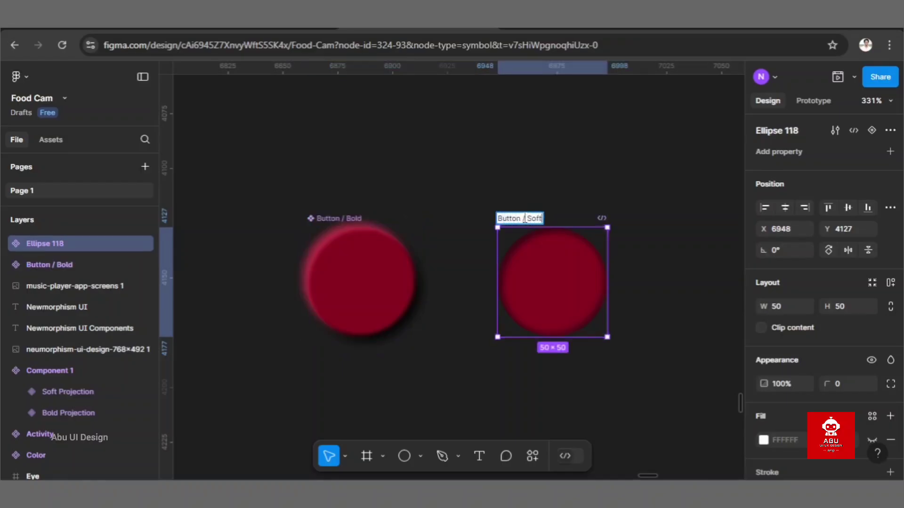
key(Return)
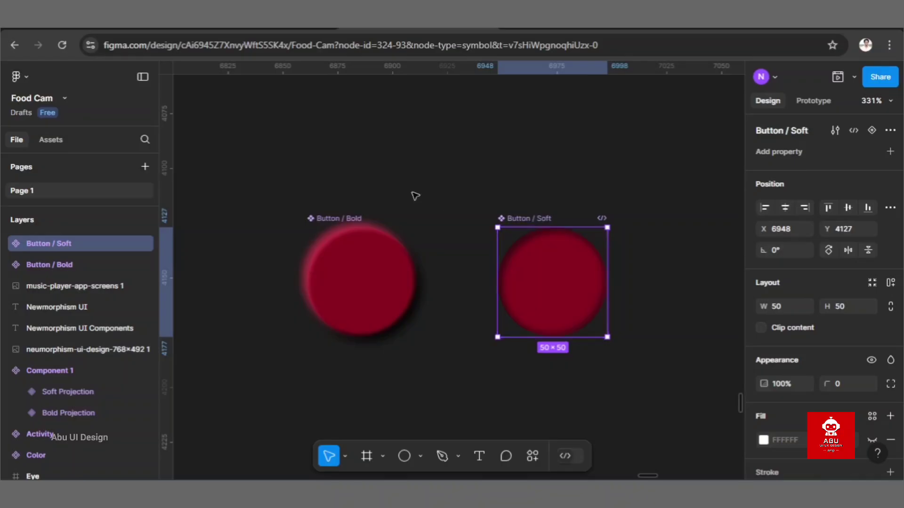
Step: Combine the Button / Bold and Button / Soft components as variants of one component set
click(364, 167)
drag(281, 165, 636, 363)
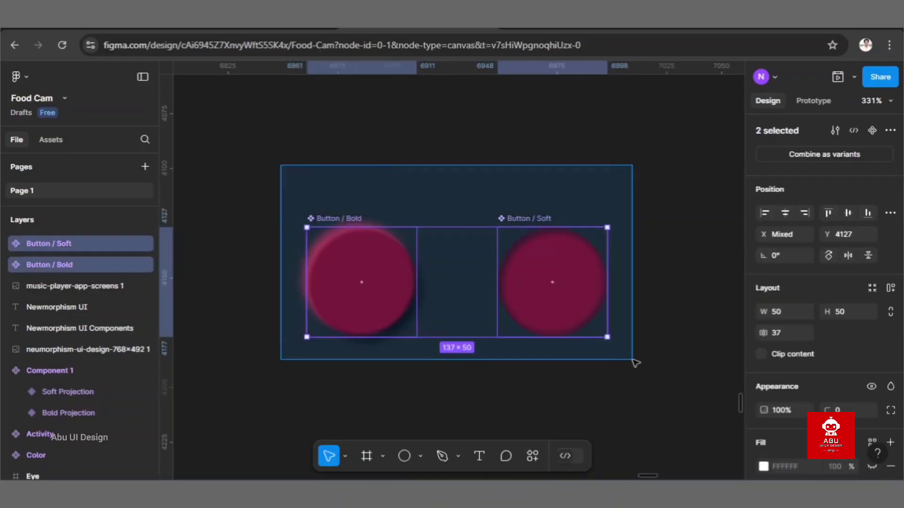
click(829, 153)
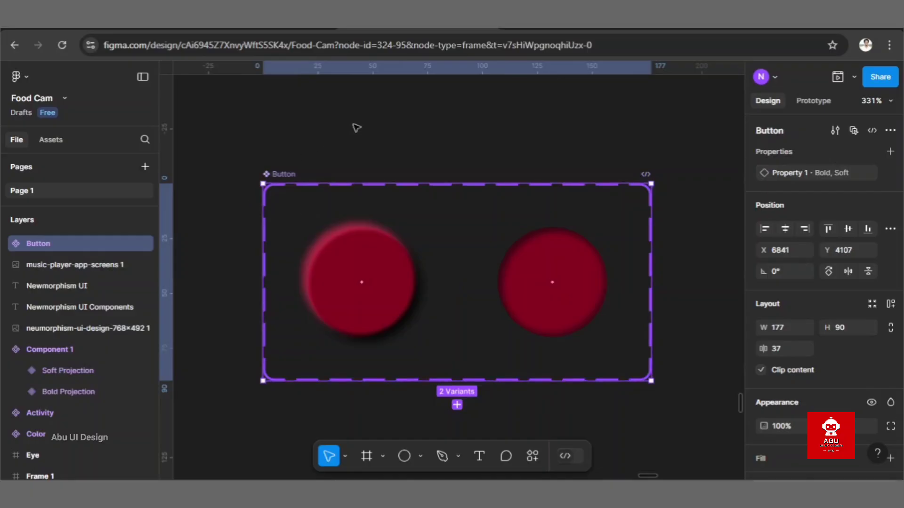
click(355, 127)
Step: Place three instances of the local Button component in the red area below "Or login with"
scroll(355, 128, down, 5)
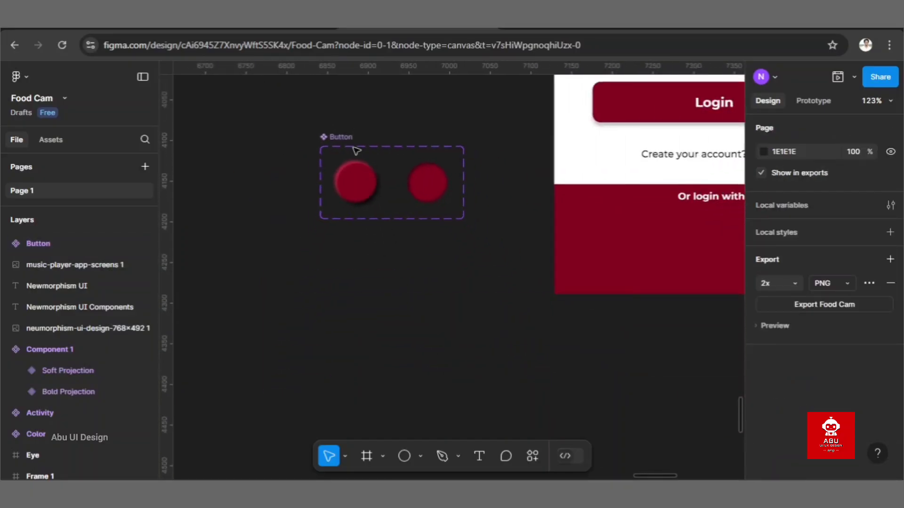
click(62, 141)
click(145, 170)
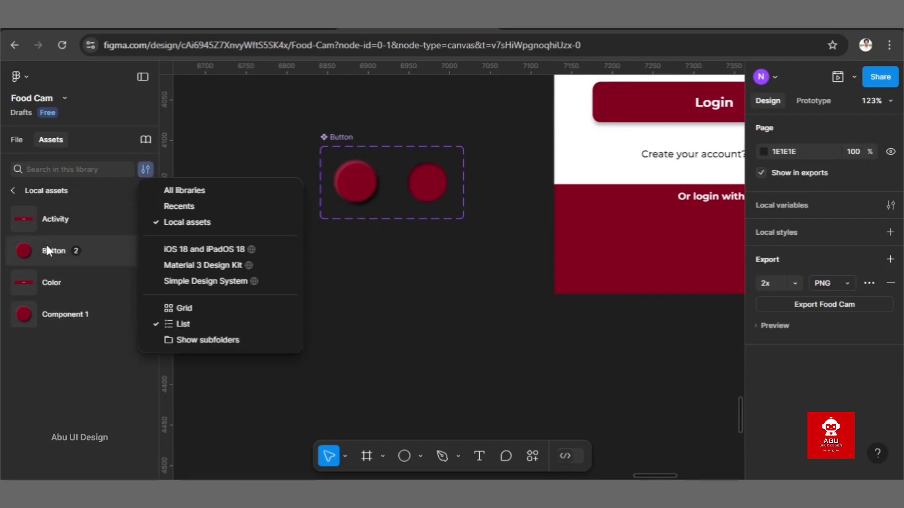
drag(48, 249, 666, 251)
scroll(665, 251, right, 2)
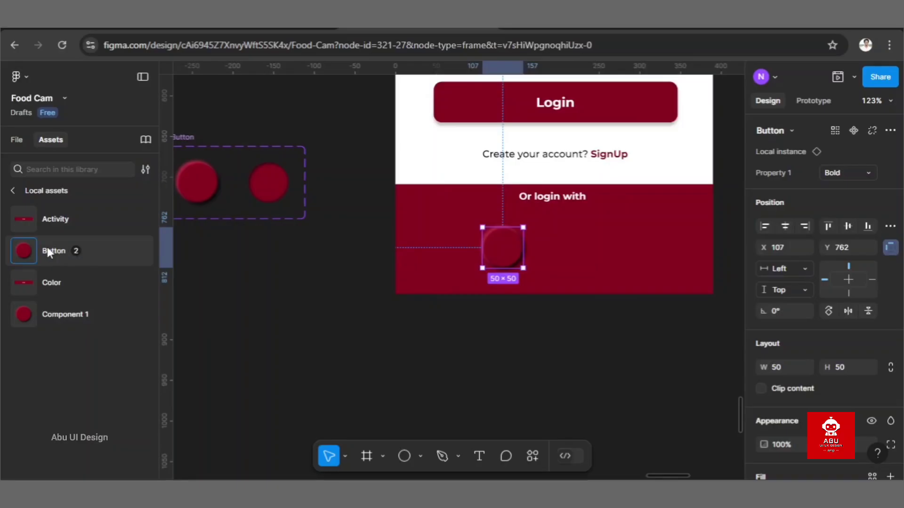
drag(47, 251, 559, 246)
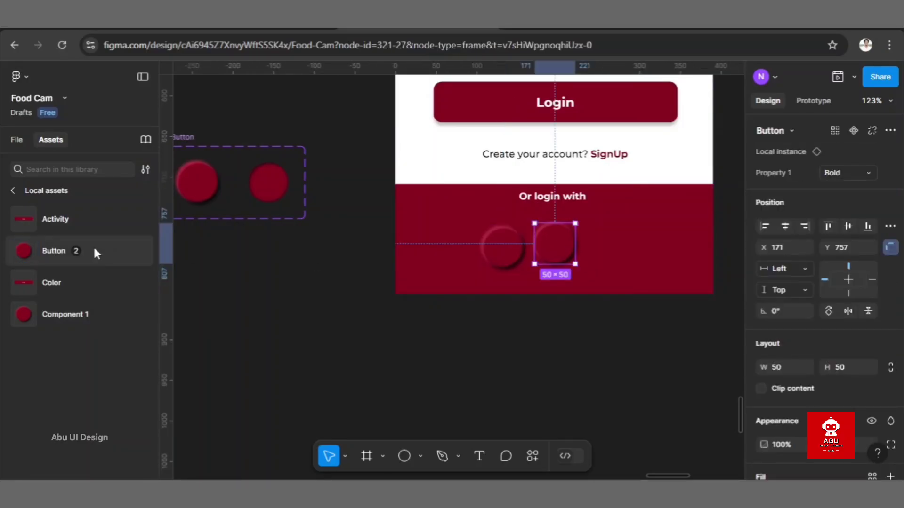
drag(73, 251, 620, 255)
Step: Line up the three Button instances in a level, evenly spaced row at Y 757, moving the third to X 245
click(567, 245)
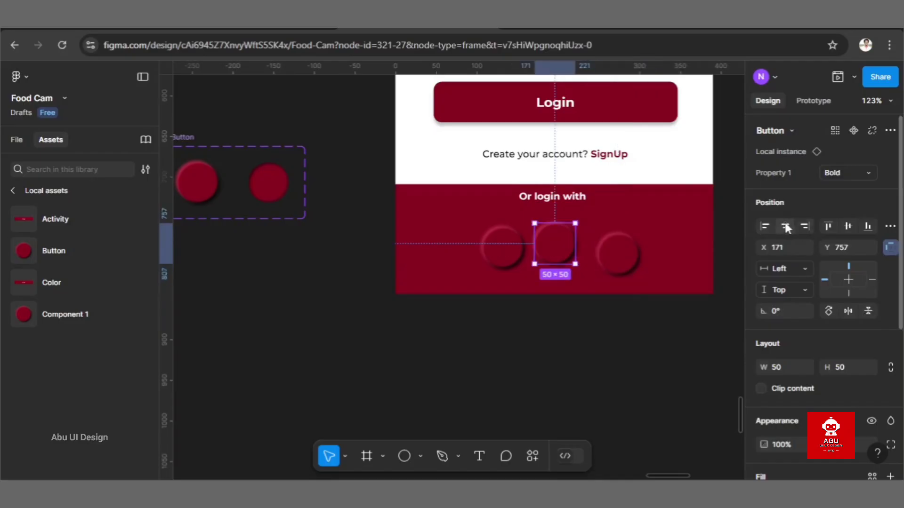
click(614, 257)
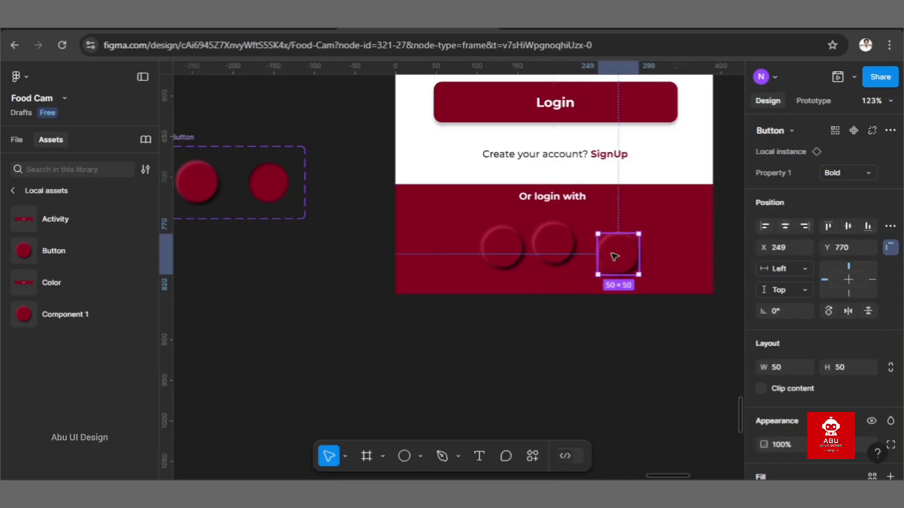
drag(614, 257, 615, 244)
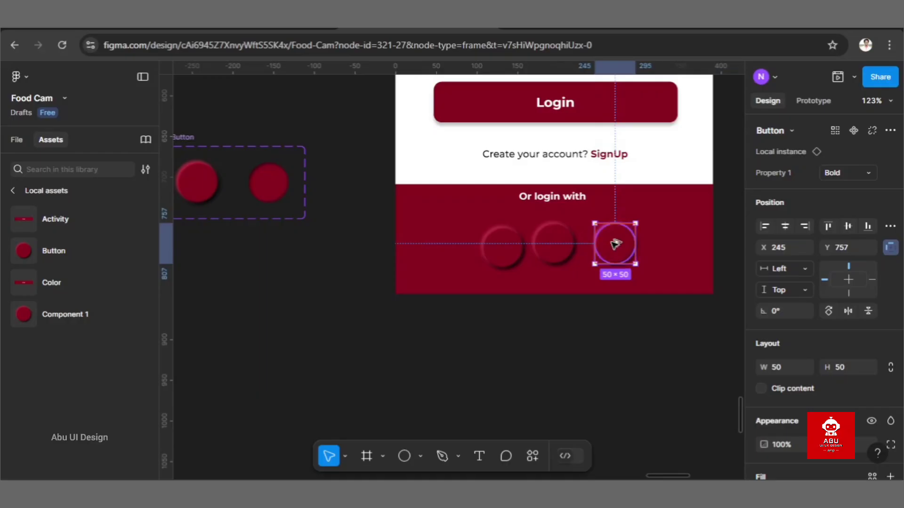
mouse_move(569, 246)
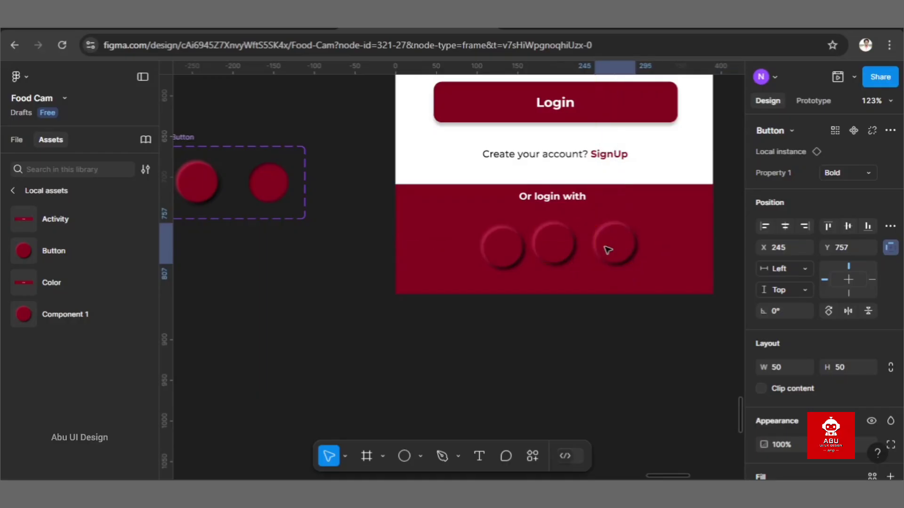
double_click(511, 254)
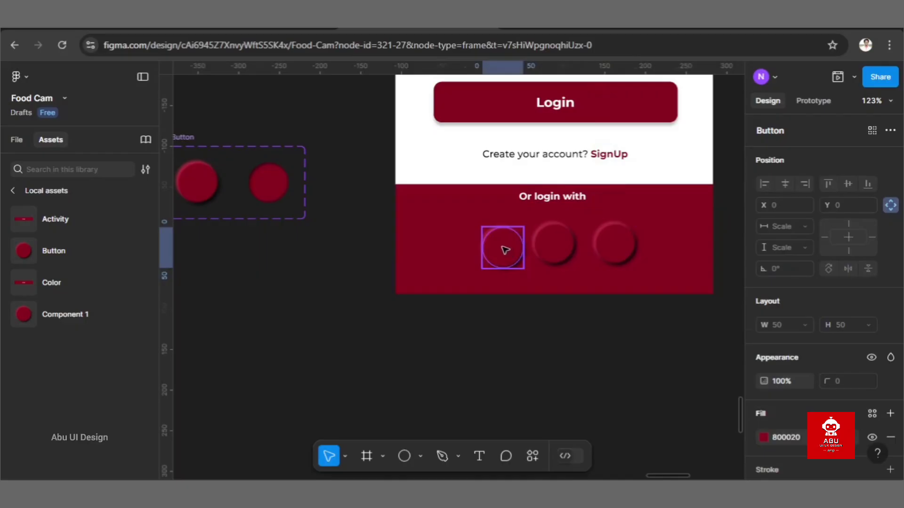
key(Escape)
click(550, 315)
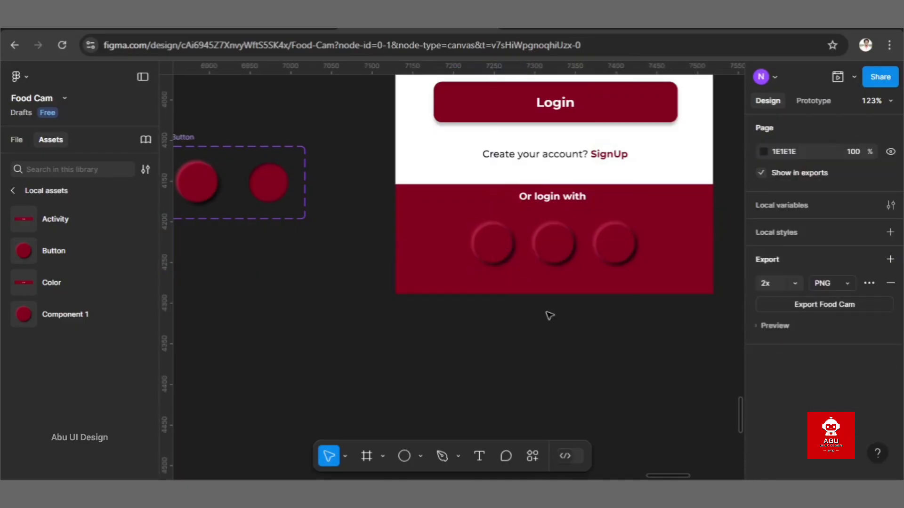
Step: Bring the Google, Facebook and Twitter icons from the finished sign-in screen into the red area of the new sign-in screen
scroll(550, 316, down, 5)
scroll(549, 316, up, 5)
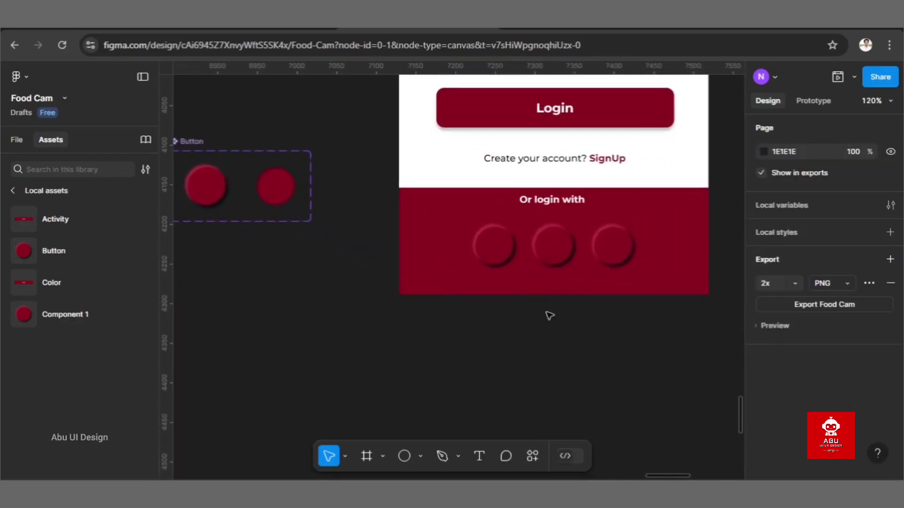
scroll(550, 316, down, 10)
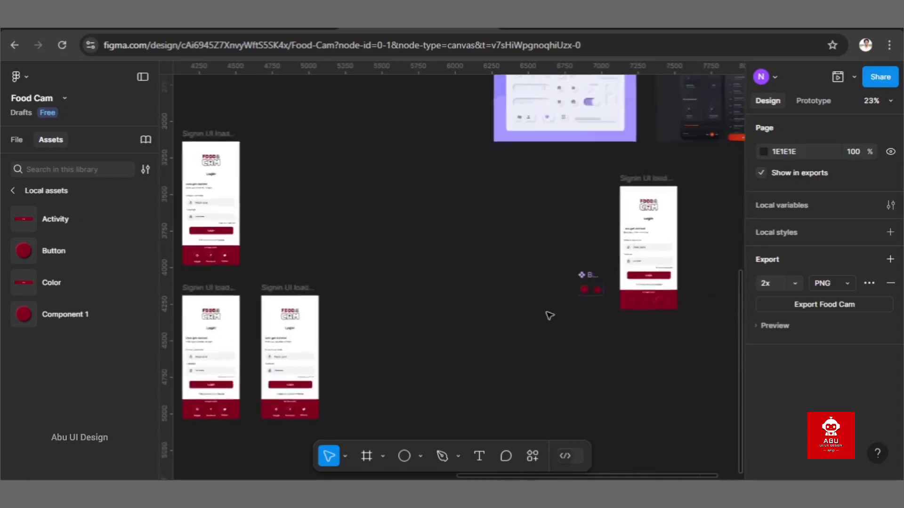
scroll(549, 315, up, 10)
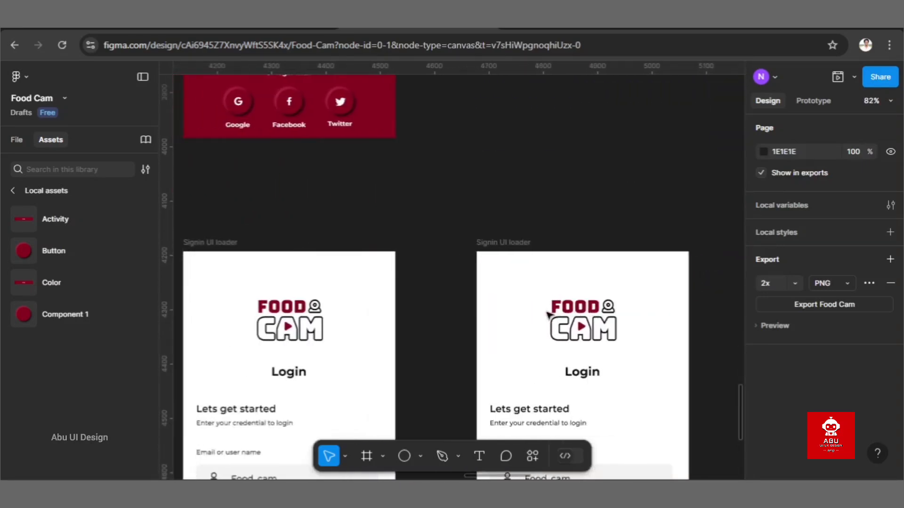
scroll(549, 315, up, 4)
scroll(549, 315, left, 3)
click(472, 277)
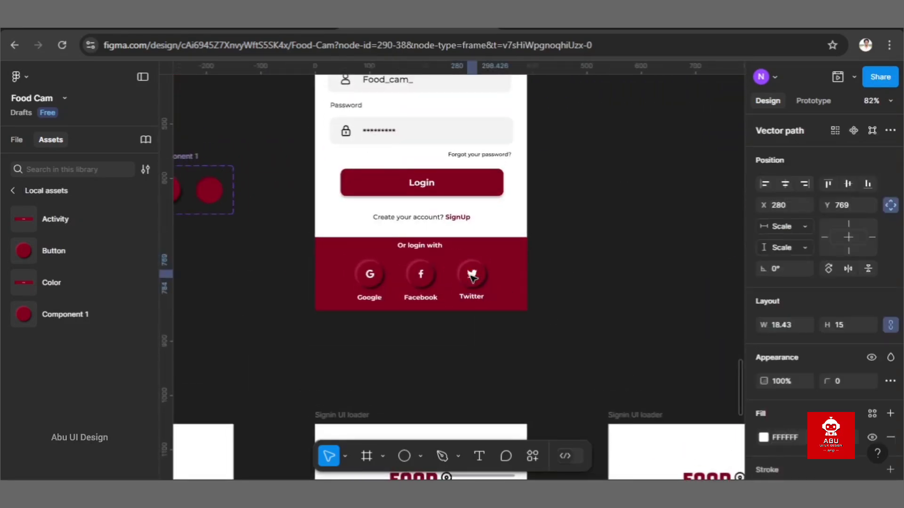
shift+click(421, 276)
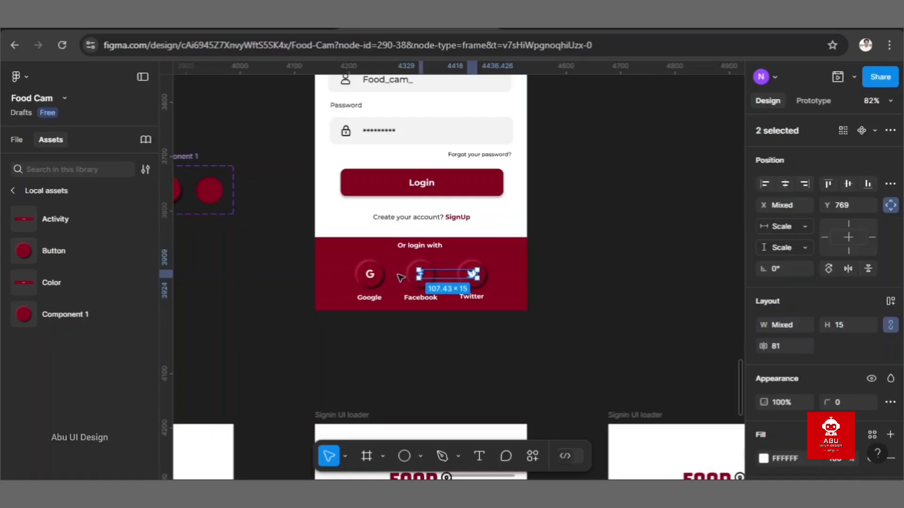
shift+click(371, 276)
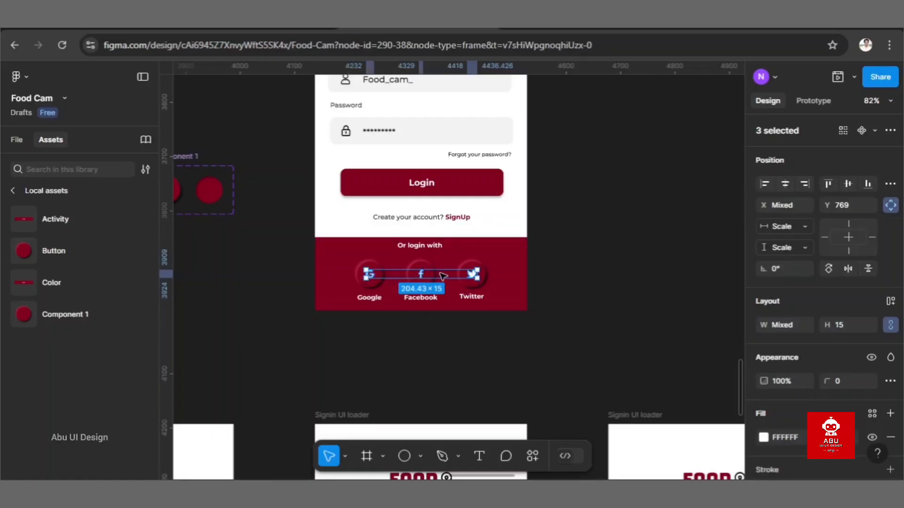
drag(440, 273, 665, 278)
scroll(664, 277, right, 6)
drag(271, 278, 607, 283)
scroll(608, 283, right, 6)
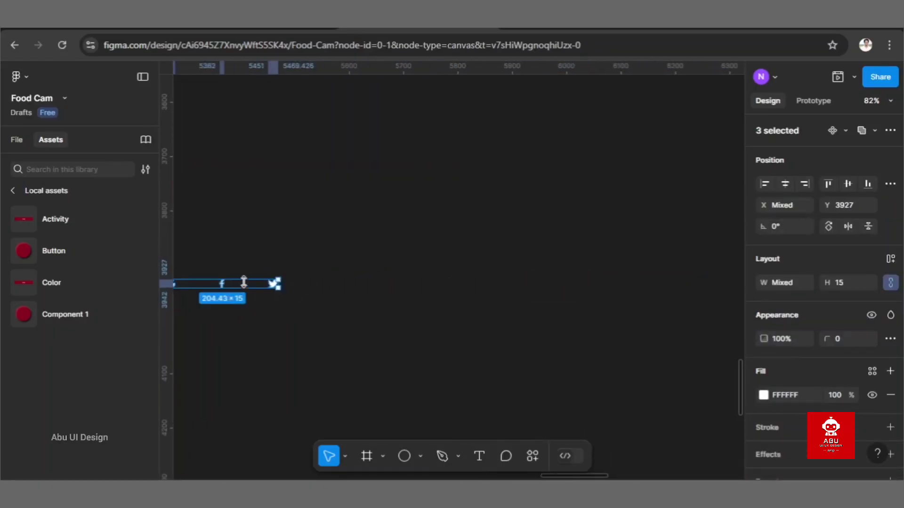
drag(244, 282, 664, 332)
scroll(588, 311, right, 6)
scroll(515, 298, down, 3)
scroll(515, 297, up, 2)
drag(357, 321, 687, 390)
scroll(687, 391, right, 3)
click(686, 390)
Step: Reselect the three social icons and move them together over the row of circular buttons, at Y 774
scroll(686, 391, down, 2)
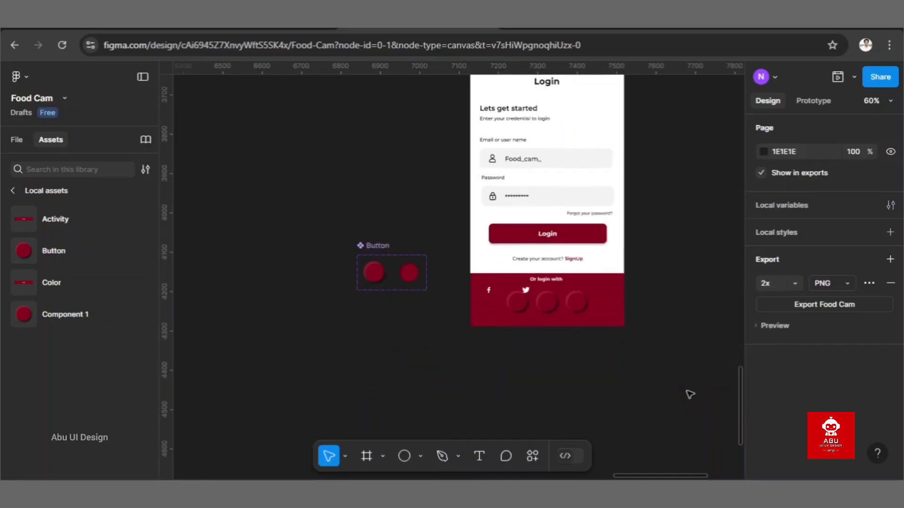
scroll(686, 390, up, 2)
key(ctrl+z)
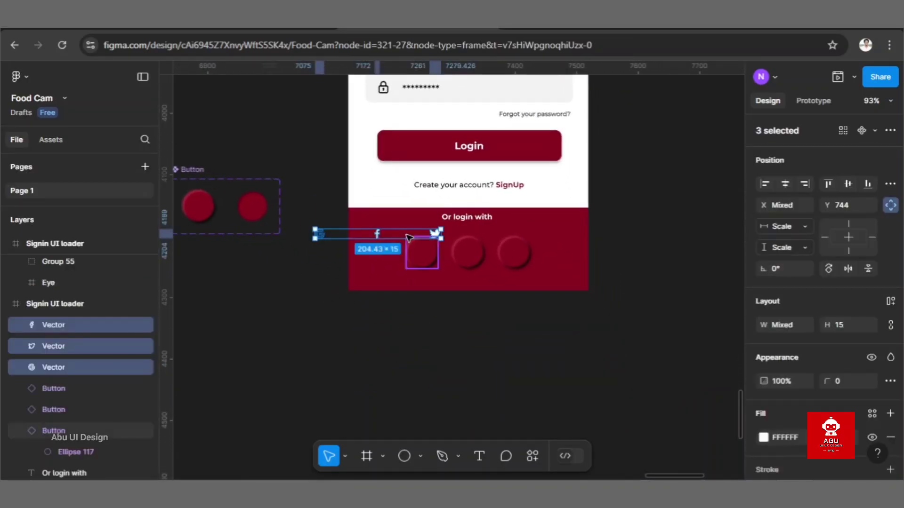
drag(408, 237, 498, 256)
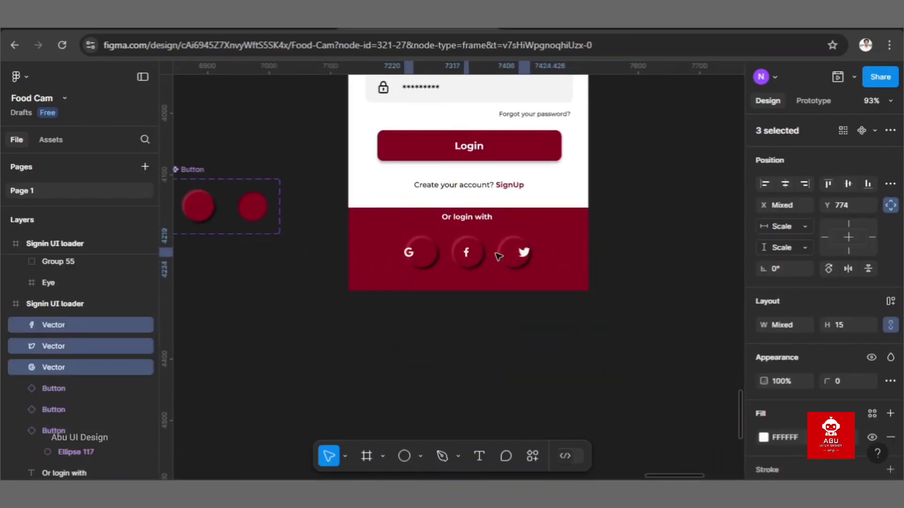
click(494, 309)
scroll(495, 311, up, 2)
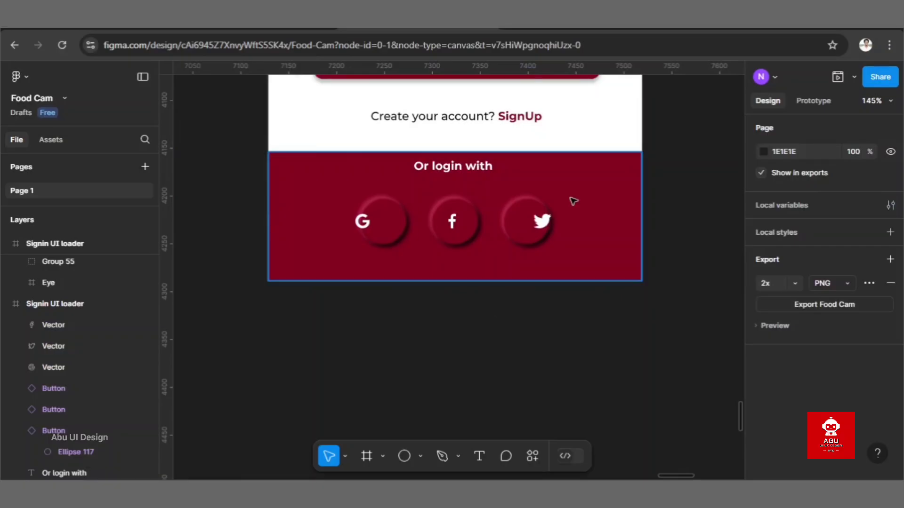
Step: Centre the Twitter, Facebook and Google icons in their circular buttons at X 261, X 191 and X 113
scroll(571, 200, up, 4)
drag(514, 256, 480, 257)
scroll(480, 259, left, 3)
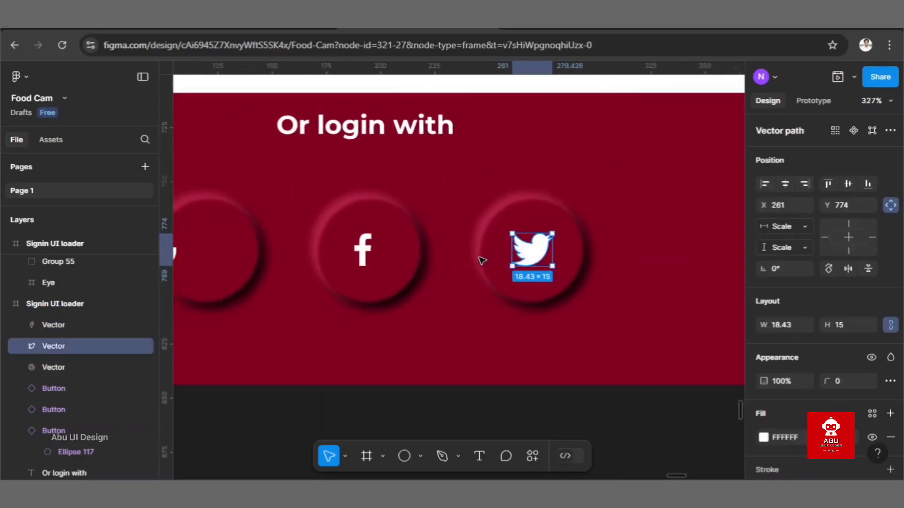
click(385, 252)
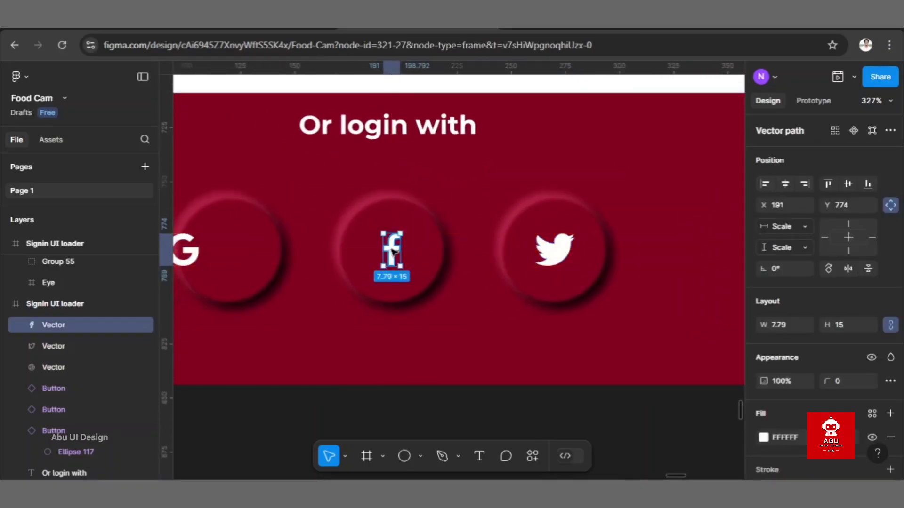
scroll(385, 251, left, 4)
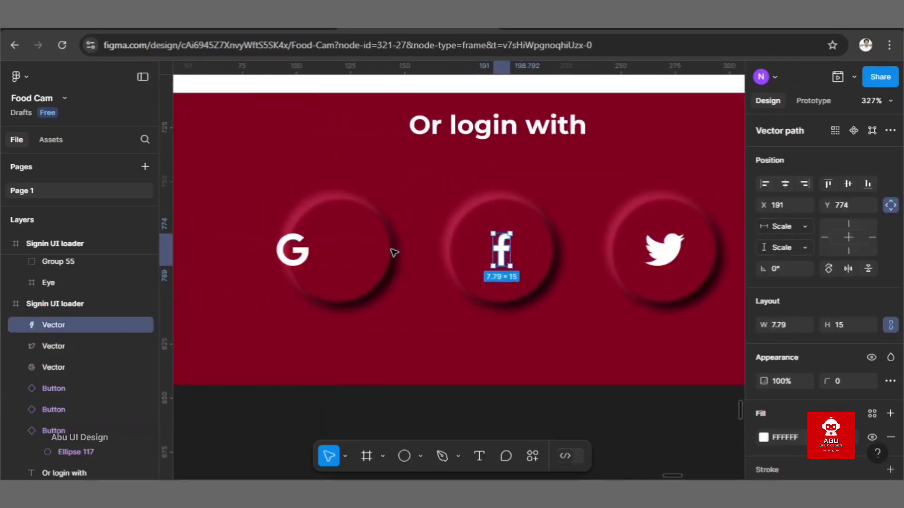
click(293, 250)
drag(293, 250, 327, 250)
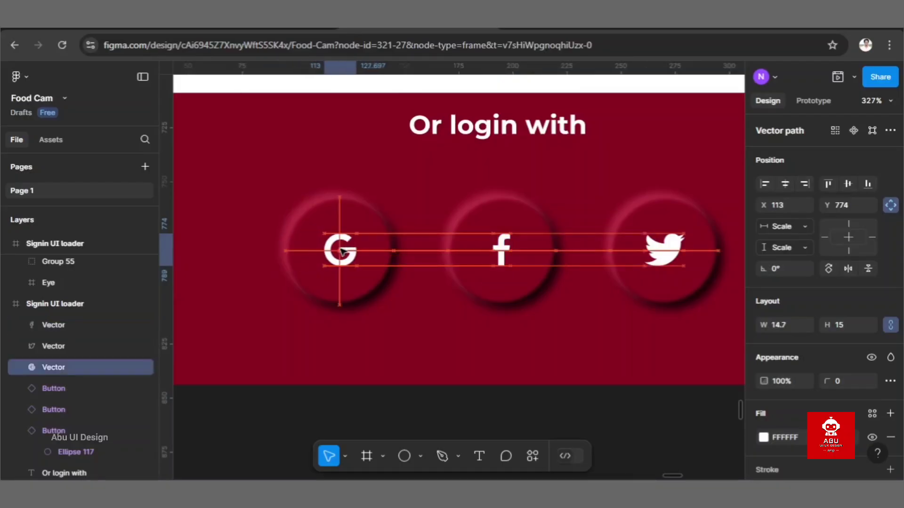
scroll(341, 250, down, 5)
scroll(341, 250, down, 2)
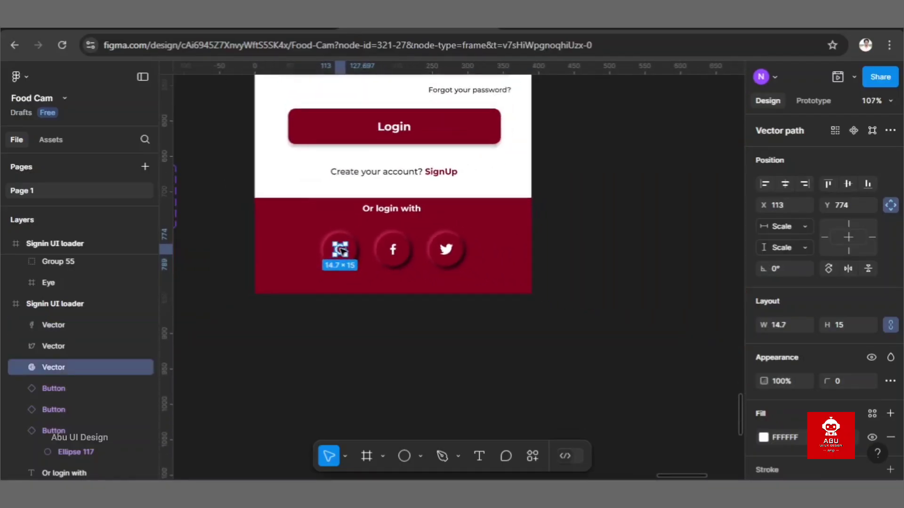
click(395, 329)
Step: Duplicate the new sign-in frame and place the copy below and to the left of the original
scroll(397, 329, down, 5)
scroll(397, 330, down, 1)
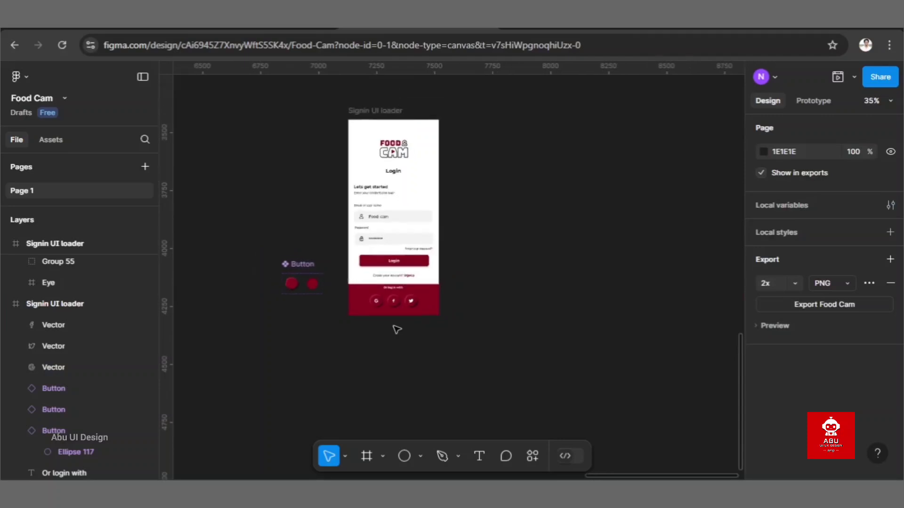
click(393, 110)
key(ctrl+d)
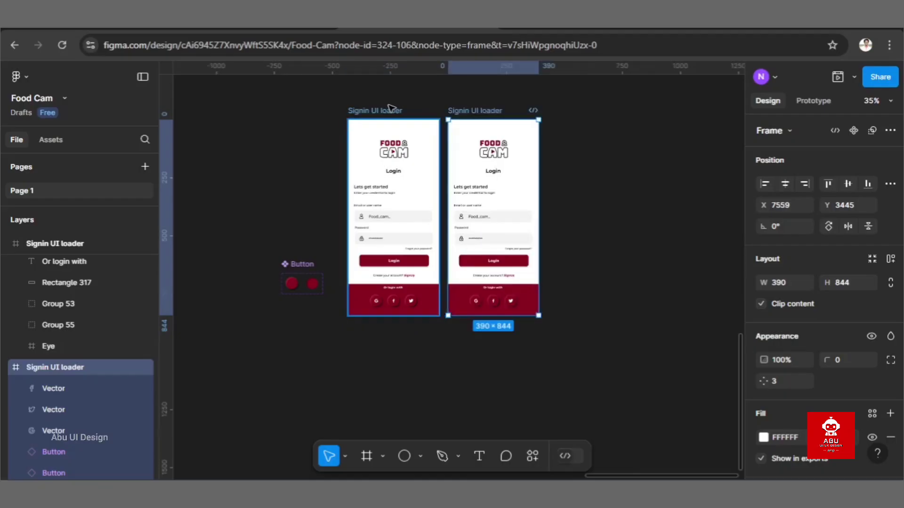
drag(476, 111, 248, 319)
Step: Add two more sign-in frame copies level with the first at Y 4338, one under the original and one at X 7730
key(ctrl+v)
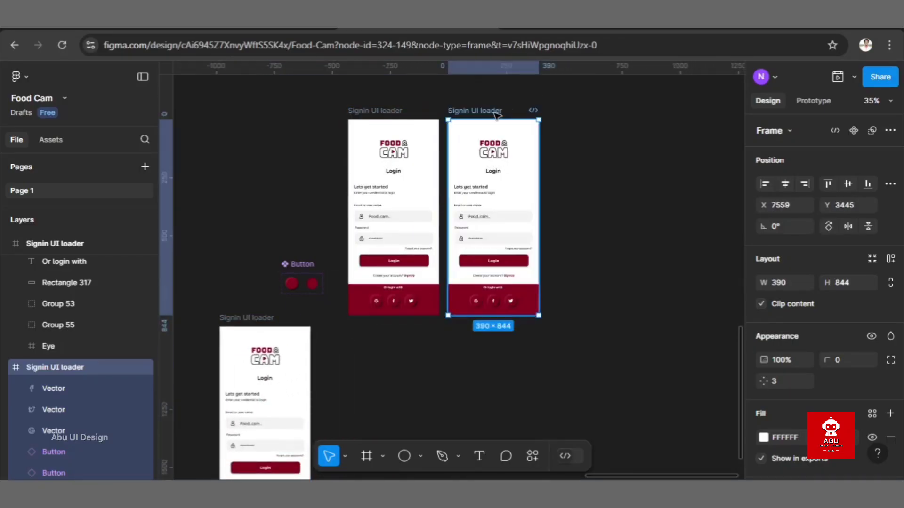
drag(499, 116, 397, 324)
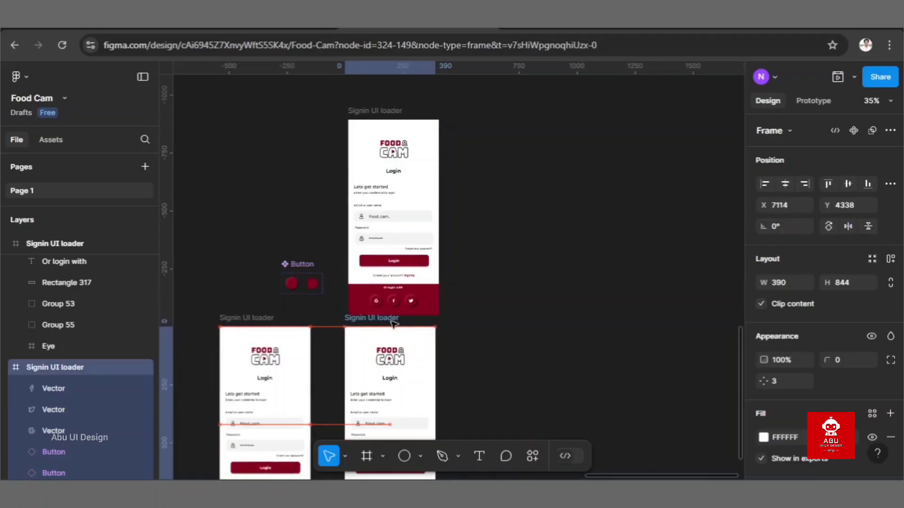
key(Escape)
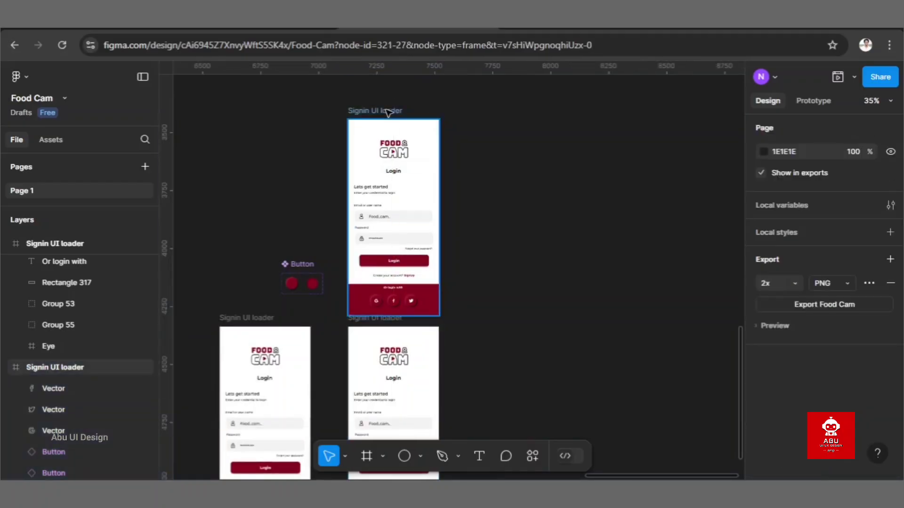
key(ctrl+v)
drag(477, 112, 516, 320)
scroll(516, 320, down, 3)
scroll(517, 320, down, 3)
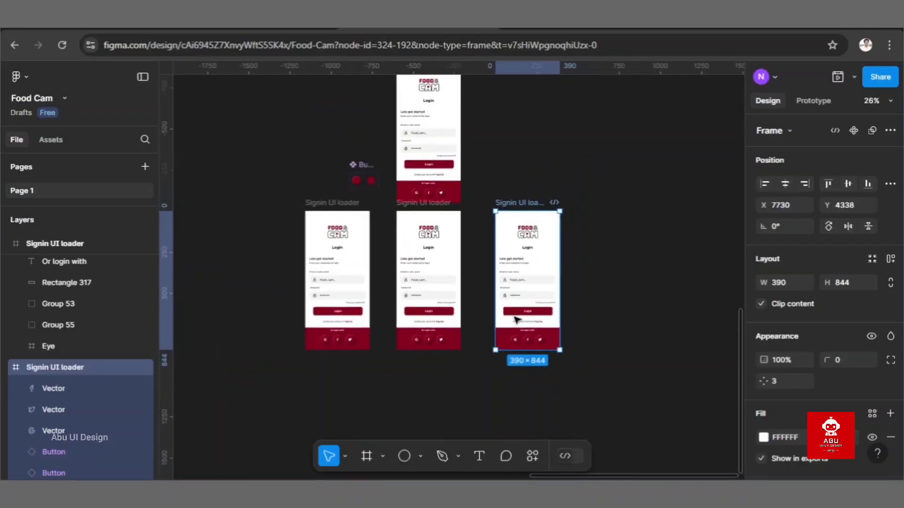
Step: Move the original sign-in frame up to Y 3353 and the Button component up beside the frame's upper part
scroll(388, 125, up, 4)
drag(423, 138, 428, 125)
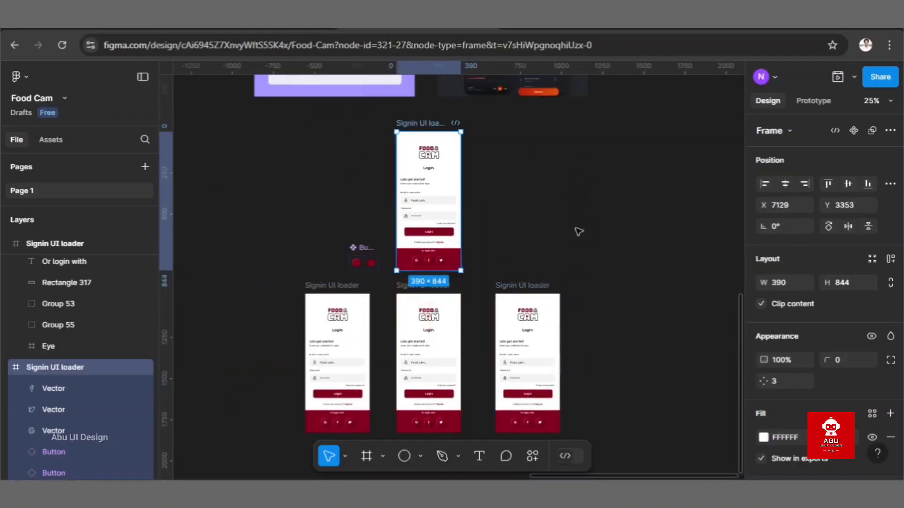
click(579, 230)
drag(360, 248, 343, 130)
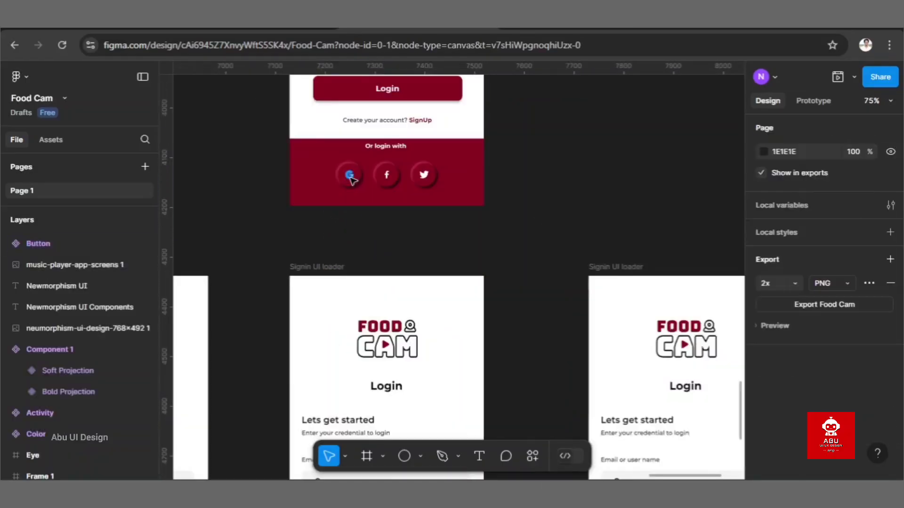
Step: Switch the Google button in the first sign-in copy of the lower row to the Soft variant
scroll(397, 265, up, 5)
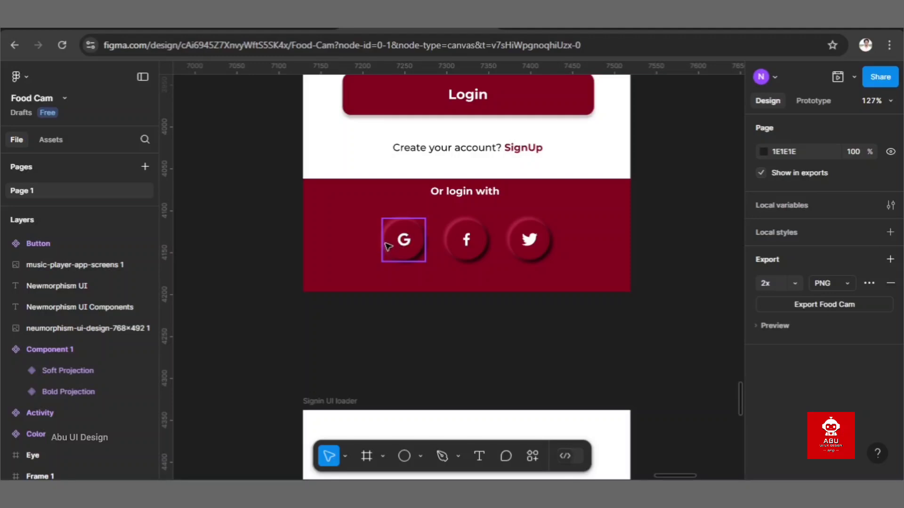
scroll(388, 247, down, 5)
scroll(388, 247, down, 4)
scroll(388, 247, left, 3)
scroll(388, 247, up, 4)
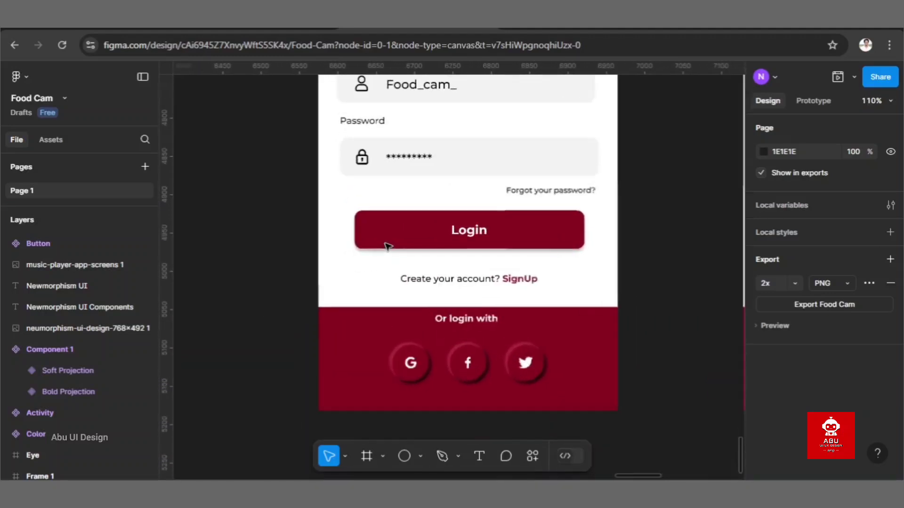
scroll(385, 242, up, 1)
click(426, 357)
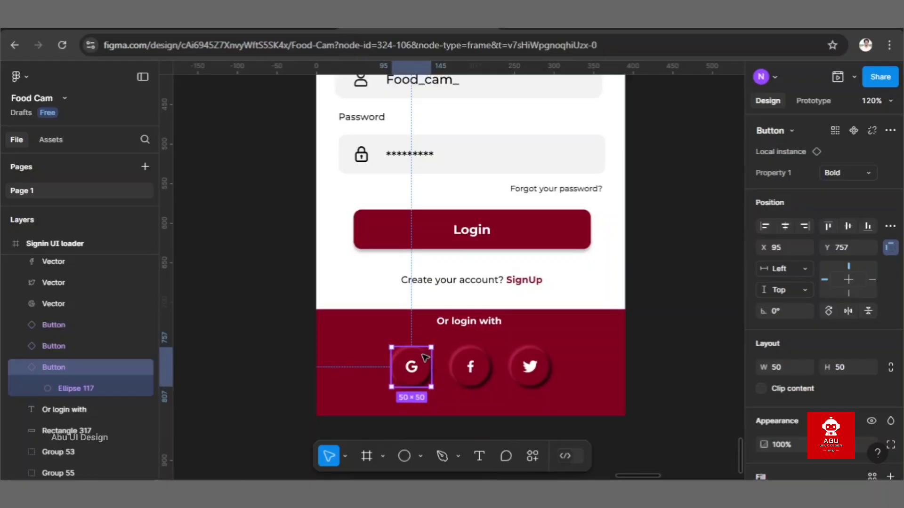
click(847, 173)
click(837, 188)
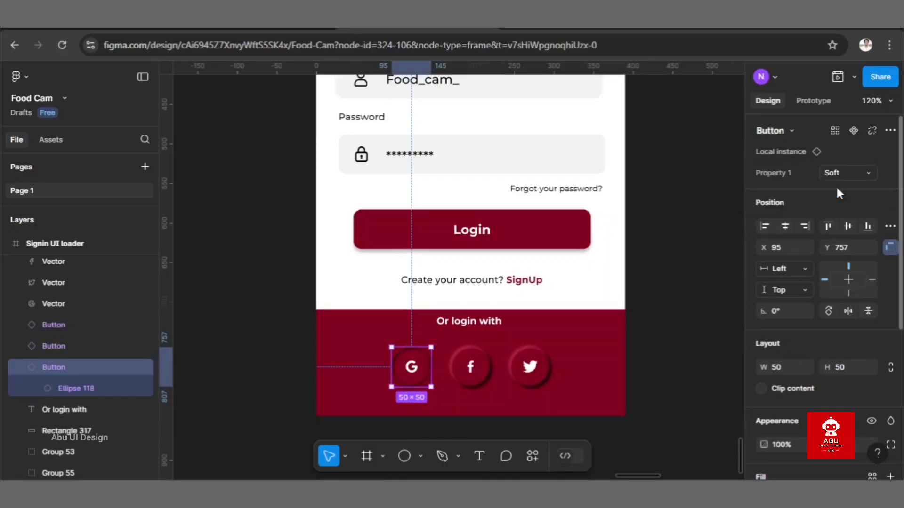
Step: Switch the Facebook button in the middle sign-in copy of the lower row to the Soft variant
scroll(716, 249, down, 3)
scroll(716, 248, right, 5)
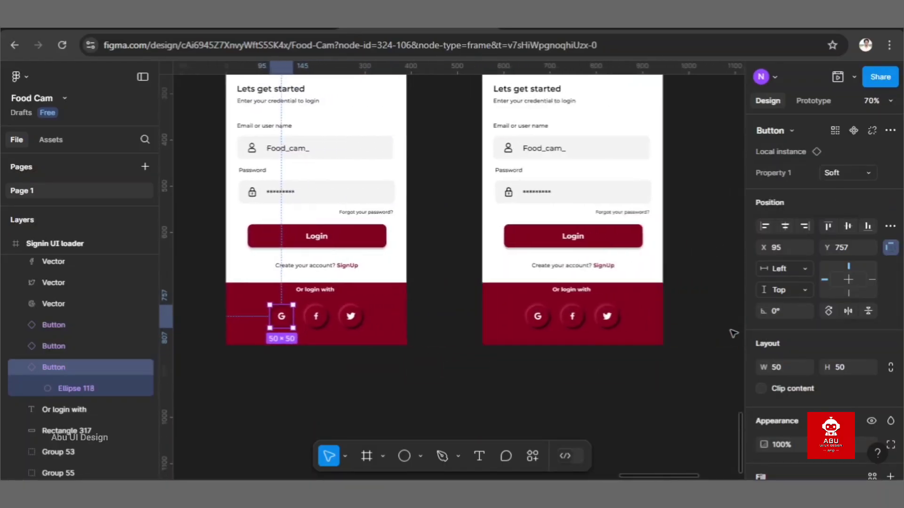
click(581, 328)
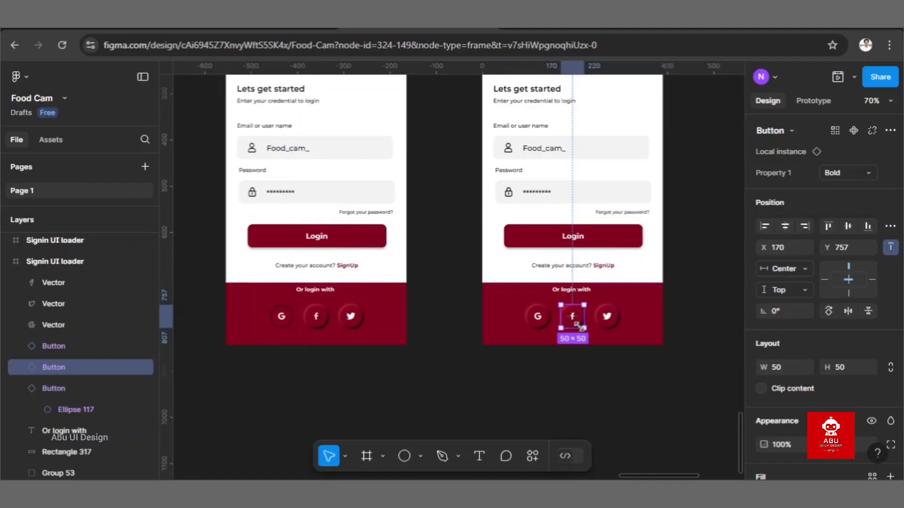
click(862, 172)
click(846, 188)
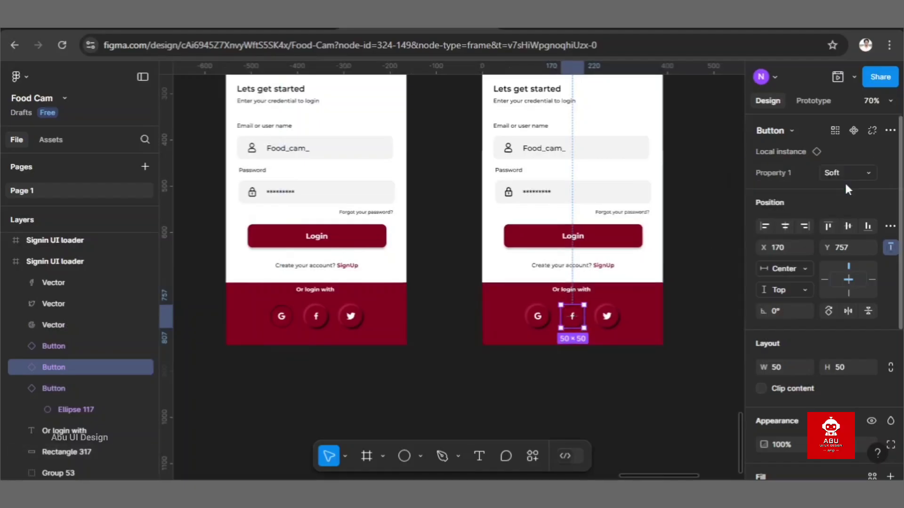
Step: Switch the Twitter button in the last sign-in copy of the lower row to the Soft variant
scroll(669, 252, right, 5)
scroll(670, 253, right, 1)
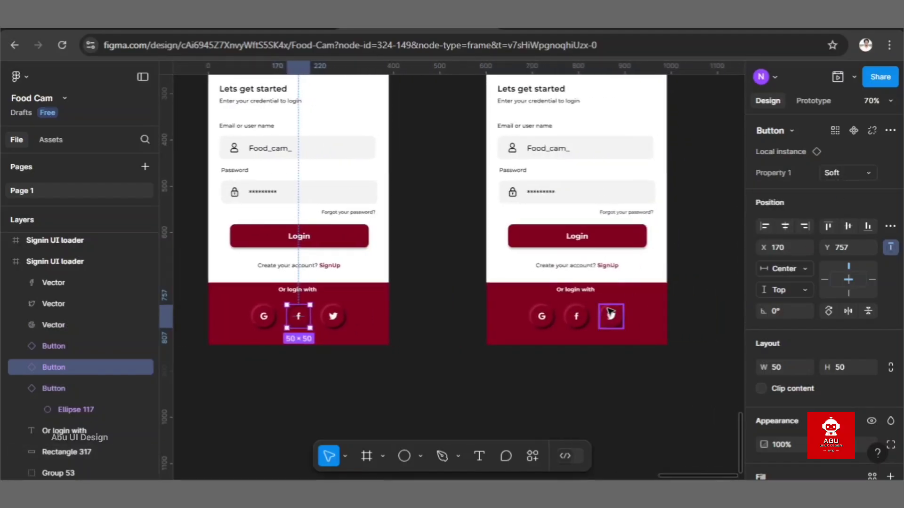
click(611, 314)
click(845, 170)
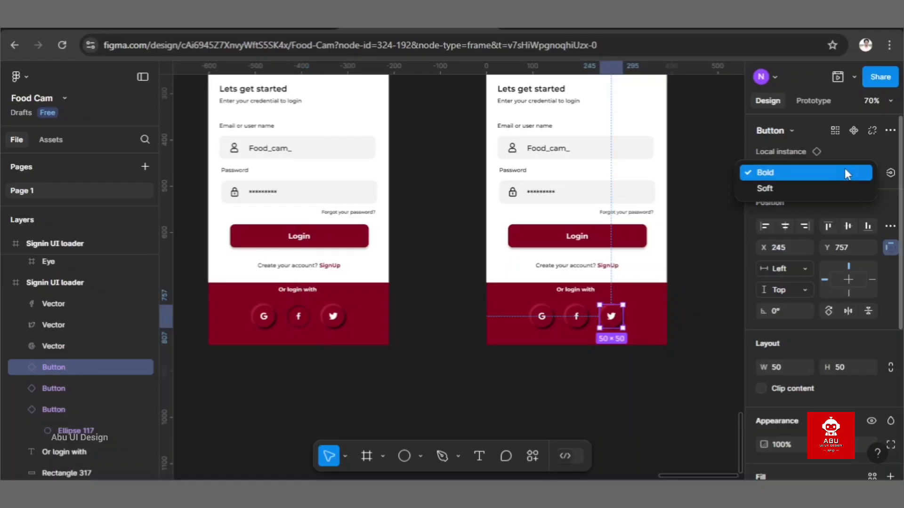
click(823, 186)
click(542, 383)
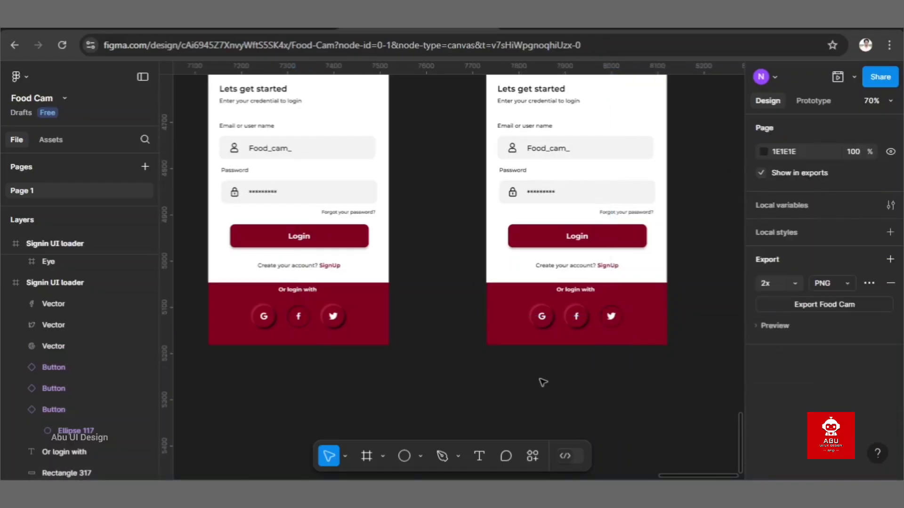
Step: Switch to prototyping and bring the original sign-in frame's social buttons into view together with the copies below
scroll(543, 383, down, 5)
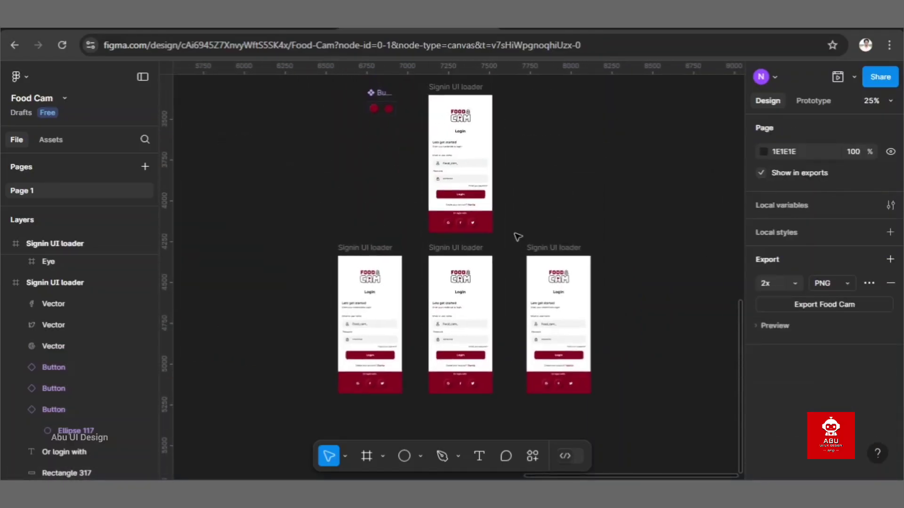
scroll(517, 236, up, 2)
click(822, 99)
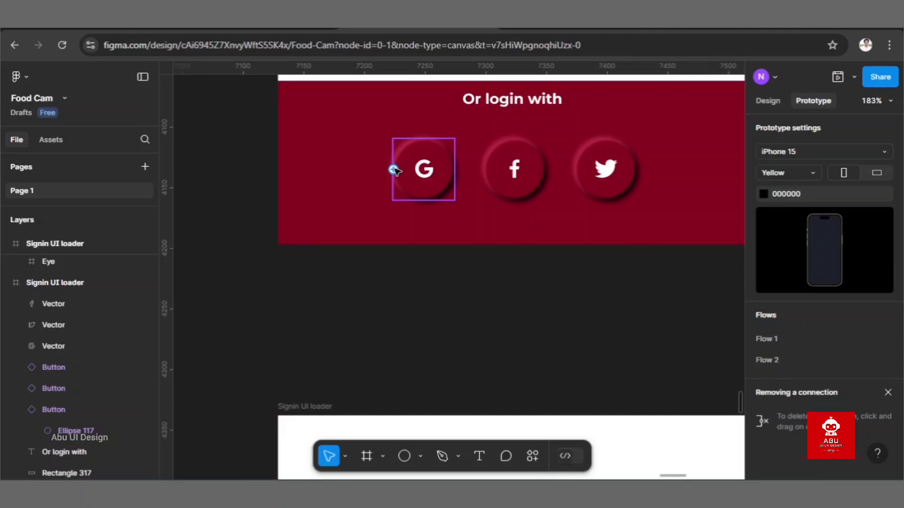
scroll(395, 195, down, 5)
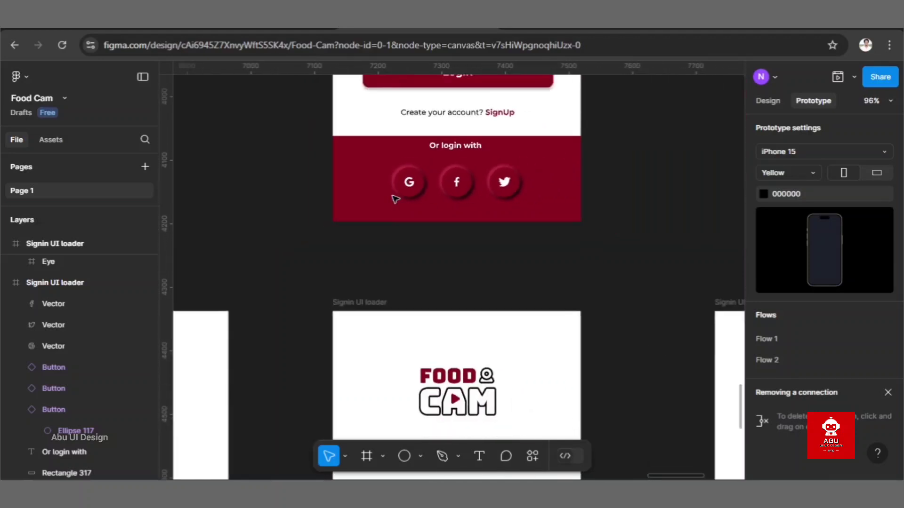
scroll(389, 196, left, 3)
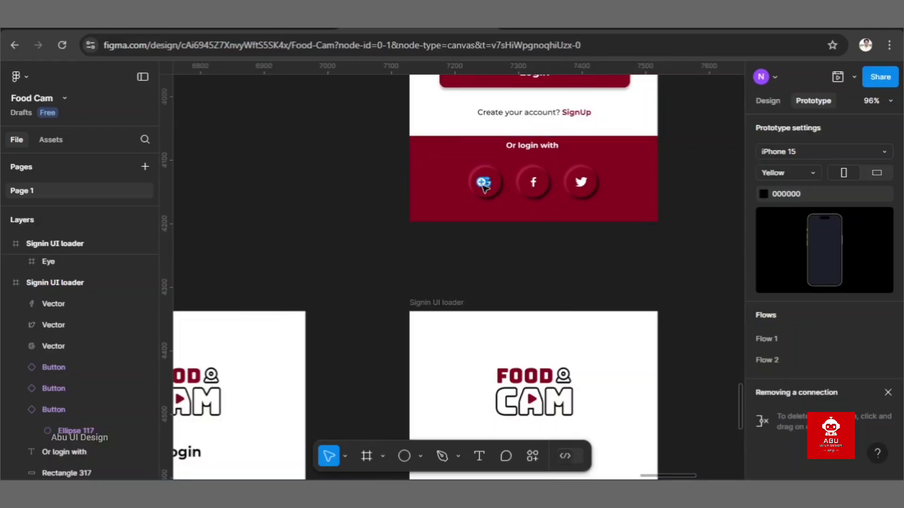
drag(469, 183, 612, 198)
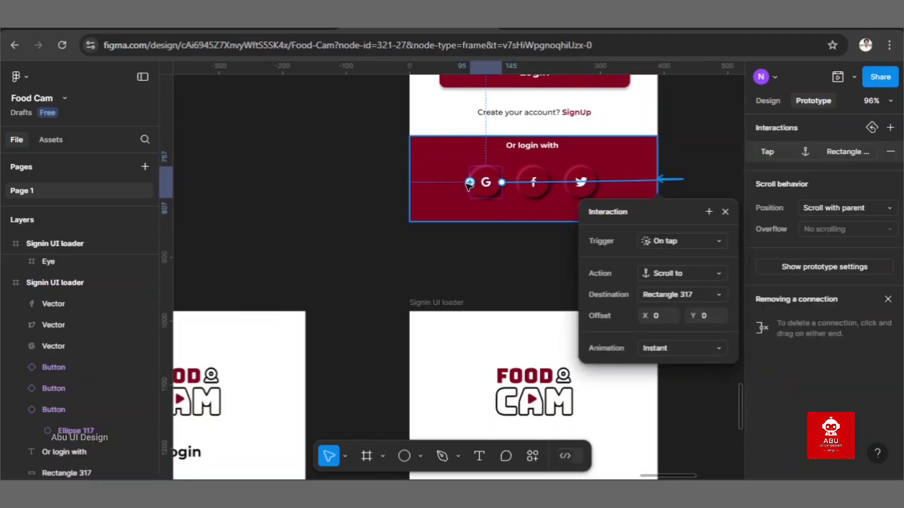
click(414, 266)
key(ctrl+z)
key(ctrl+z)
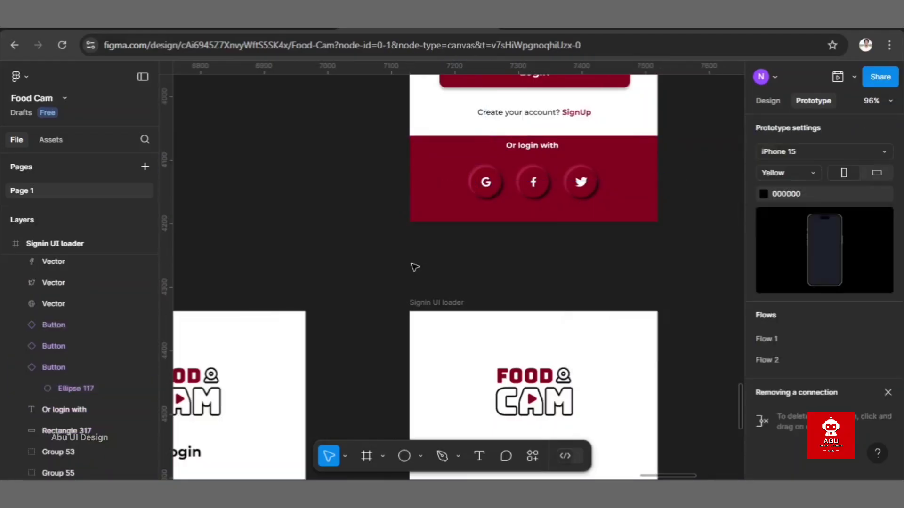
Step: Connect the original frame's Google button to the first lower sign-in copy with On tap, Navigate to and a Dissolve animation
click(475, 193)
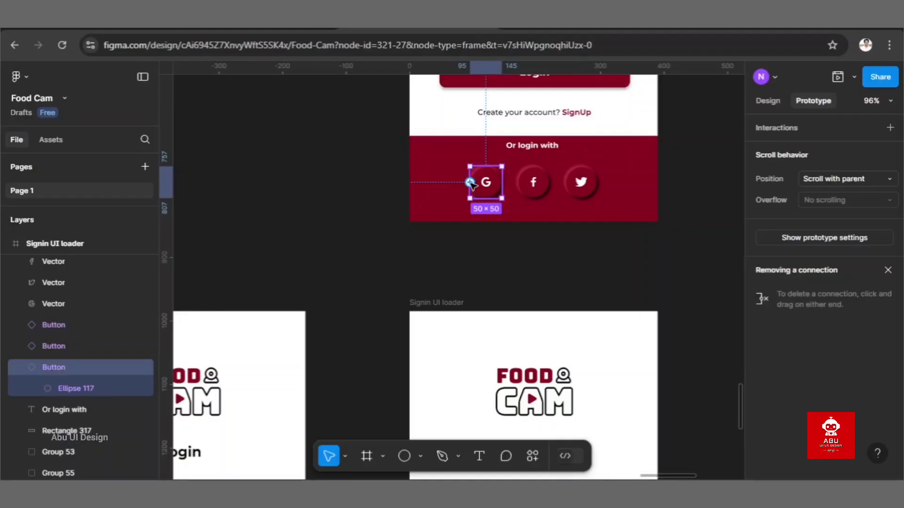
drag(470, 182, 193, 322)
scroll(292, 285, down, 3)
scroll(292, 285, left, 3)
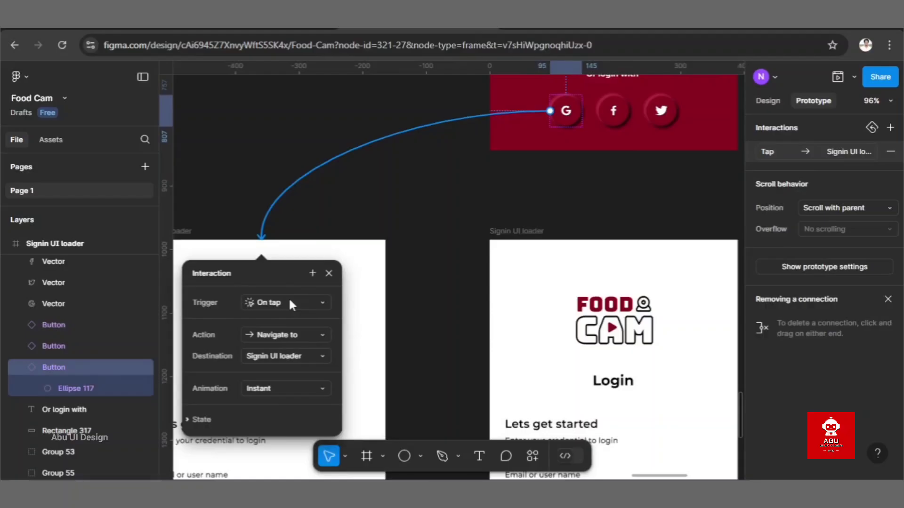
click(307, 391)
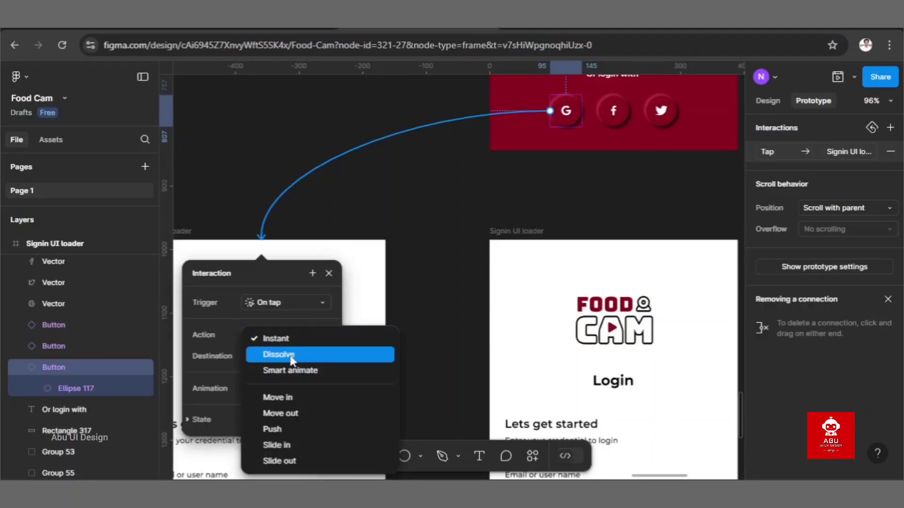
click(291, 358)
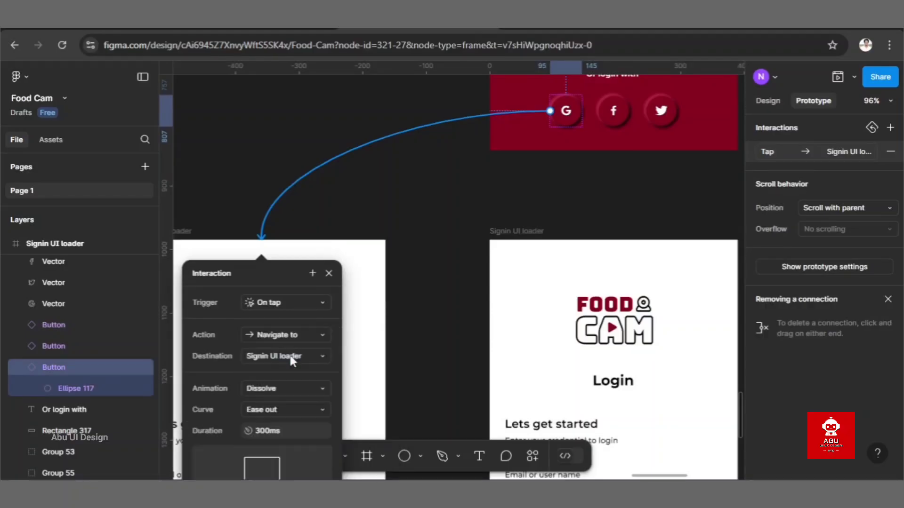
click(433, 232)
Step: Connect the first lower sign-in copy back to the original frame with an After delay trigger of 800 ms and a Dissolve animation
scroll(433, 232, down, 5)
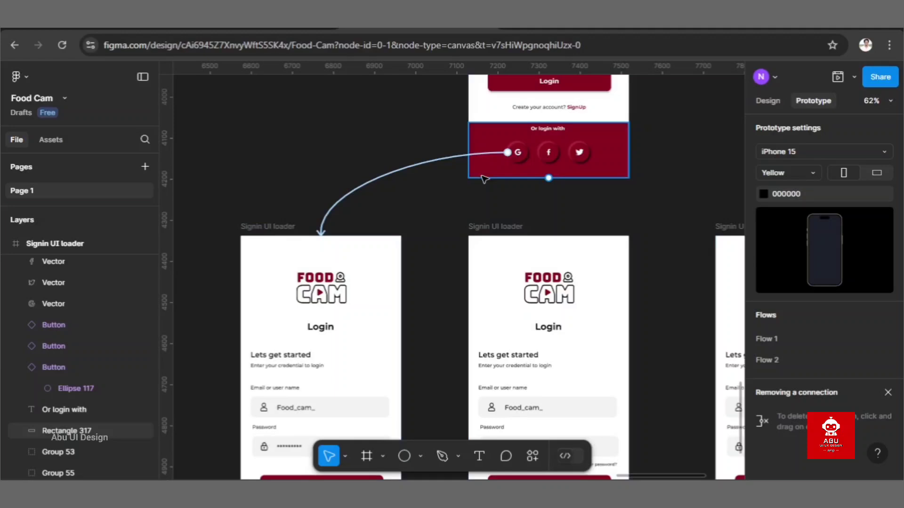
click(285, 228)
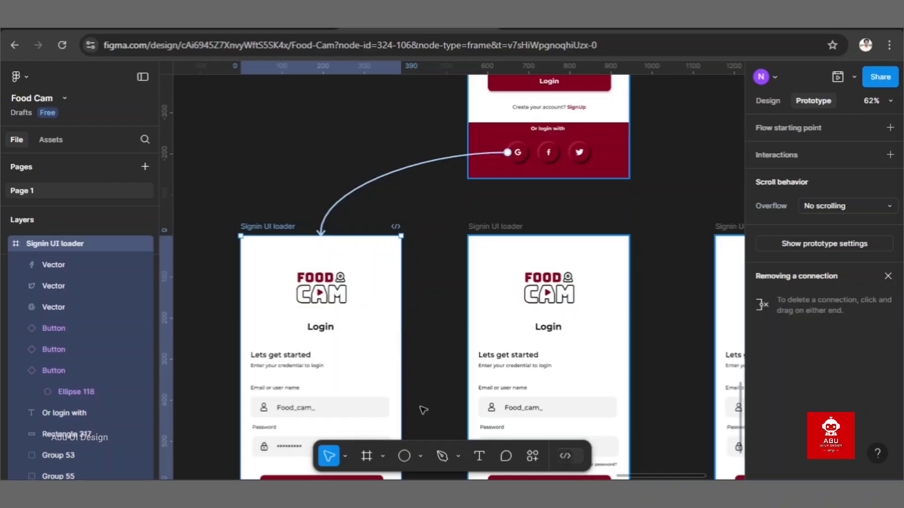
scroll(423, 411, down, 3)
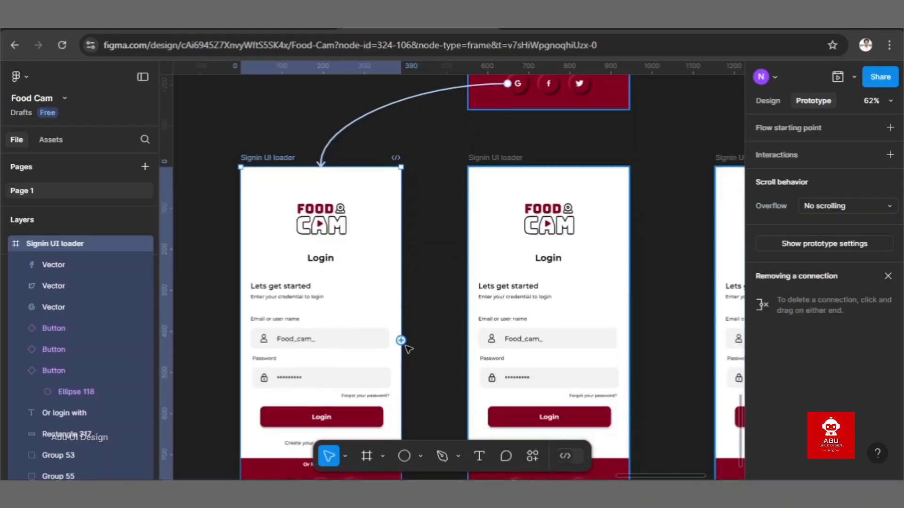
drag(401, 340, 488, 109)
click(587, 174)
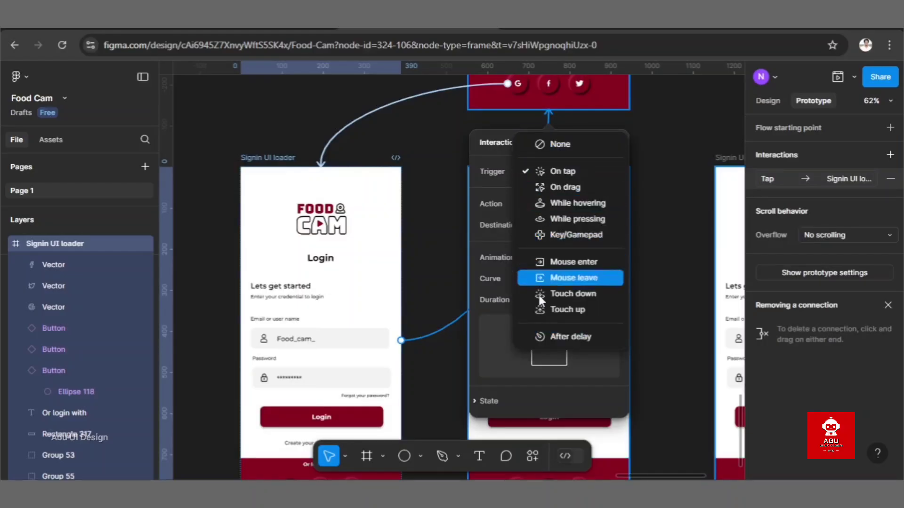
click(546, 337)
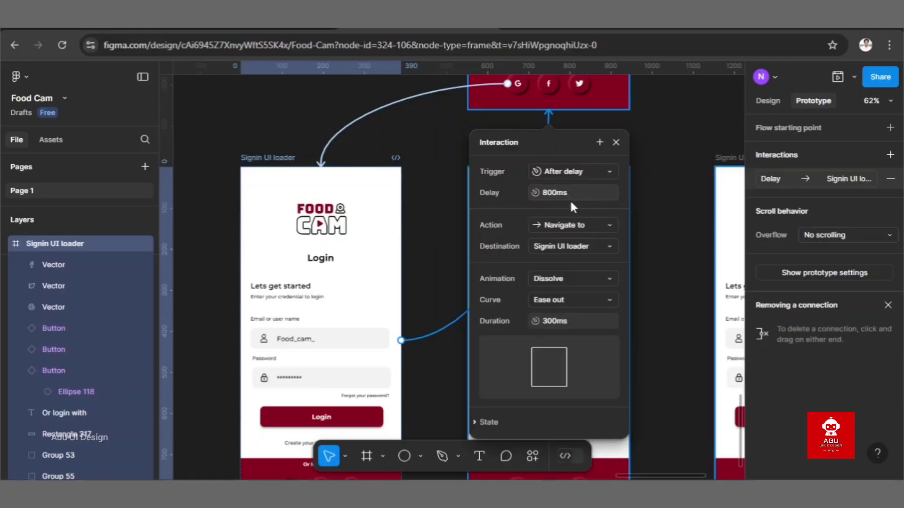
click(661, 177)
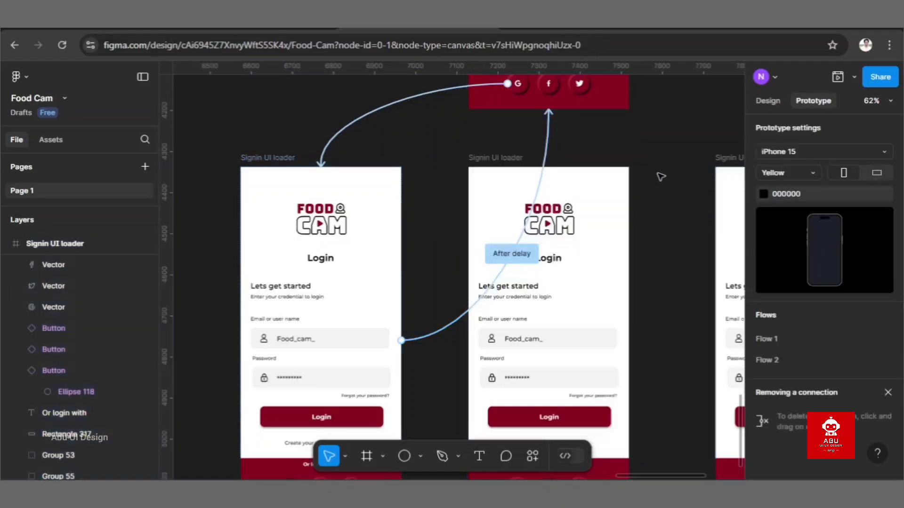
Step: Connect the original frame's Facebook button to the middle lower sign-in copy with On tap, Navigate to and a Dissolve animation
scroll(661, 177, up, 2)
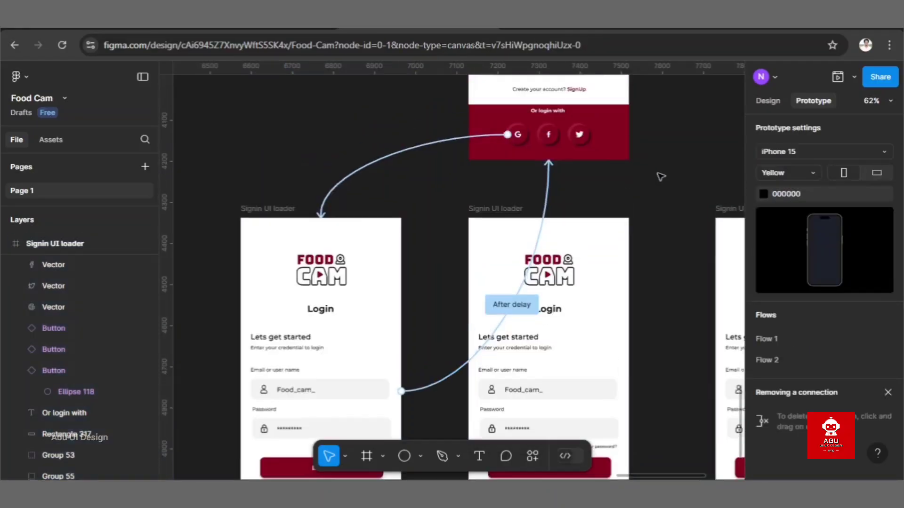
drag(564, 137, 555, 234)
key(ctrl+z)
click(559, 134)
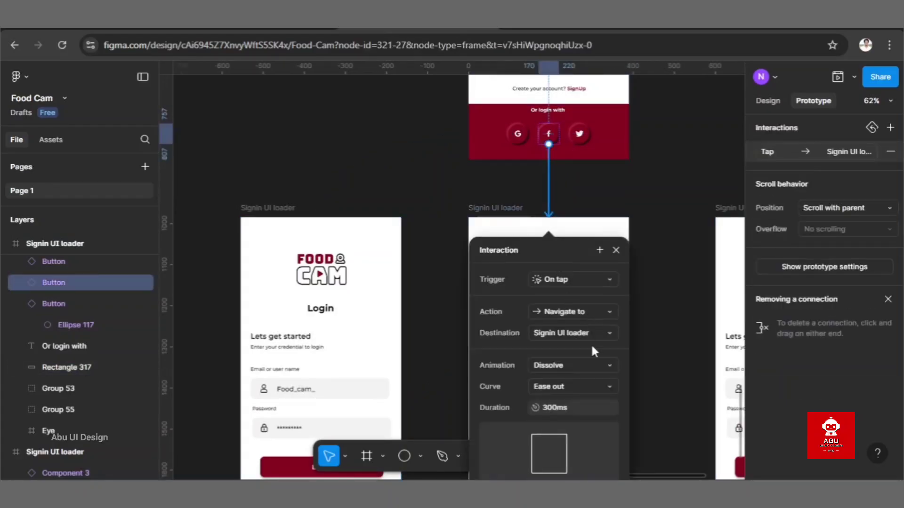
click(683, 353)
Step: Connect the middle lower sign-in copy back to the original frame with On tap, Navigate to and a Dissolve animation
click(629, 392)
drag(629, 391, 598, 153)
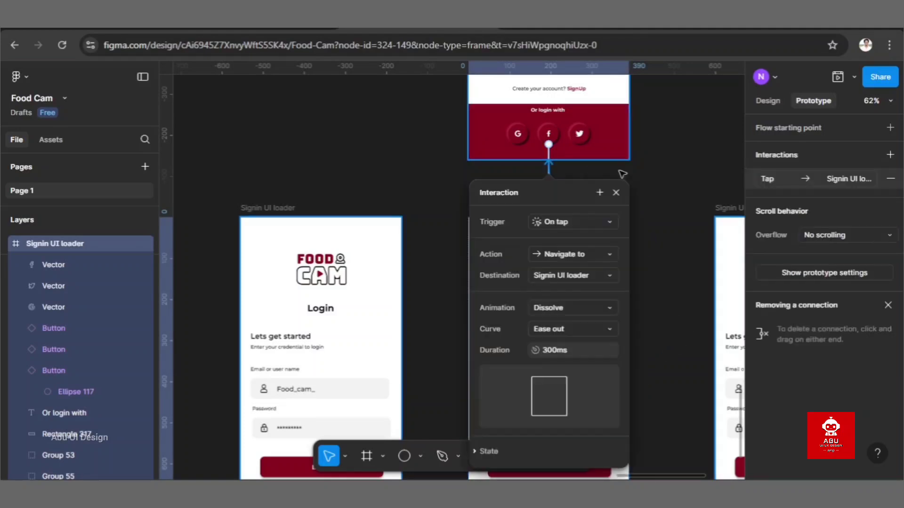
click(618, 193)
Step: Connect the original frame's Twitter button to the last lower sign-in copy with On tap, Navigate to and a Dissolve animation
click(588, 133)
scroll(588, 132, right, 4)
drag(321, 135, 541, 231)
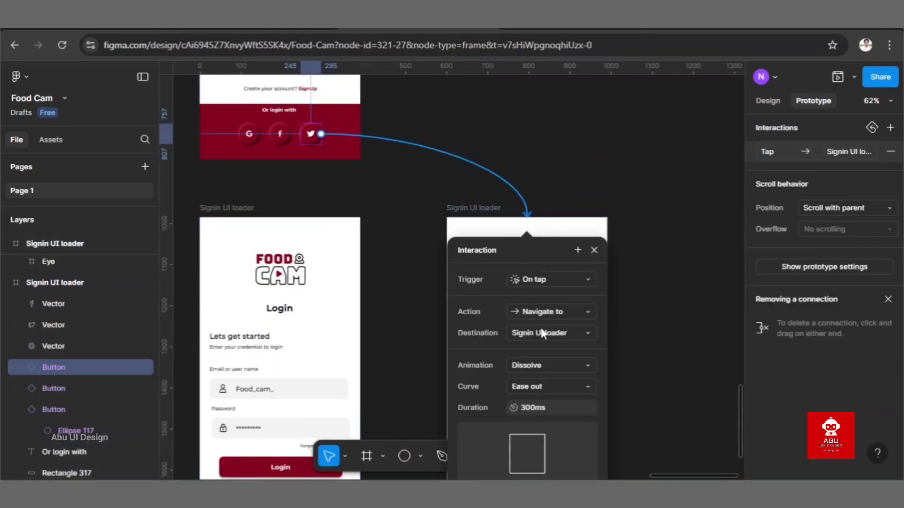
click(433, 331)
Step: Connect the last lower sign-in copy back to the original sign-in frame
scroll(470, 331, down, 1)
scroll(509, 235, down, 2)
click(510, 190)
drag(480, 338, 358, 111)
click(601, 163)
Step: Select the original sign-in frame and open its prototype in Preview mode
scroll(601, 164, down, 5)
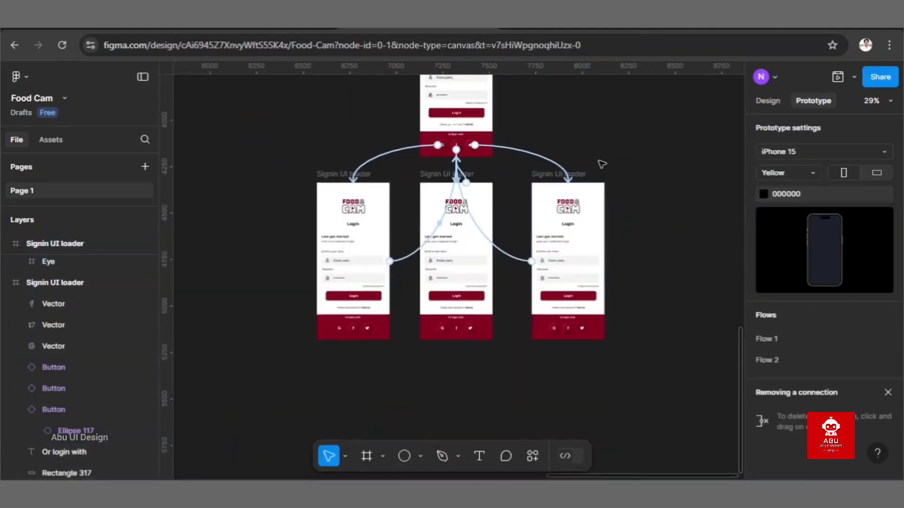
scroll(602, 165, up, 2)
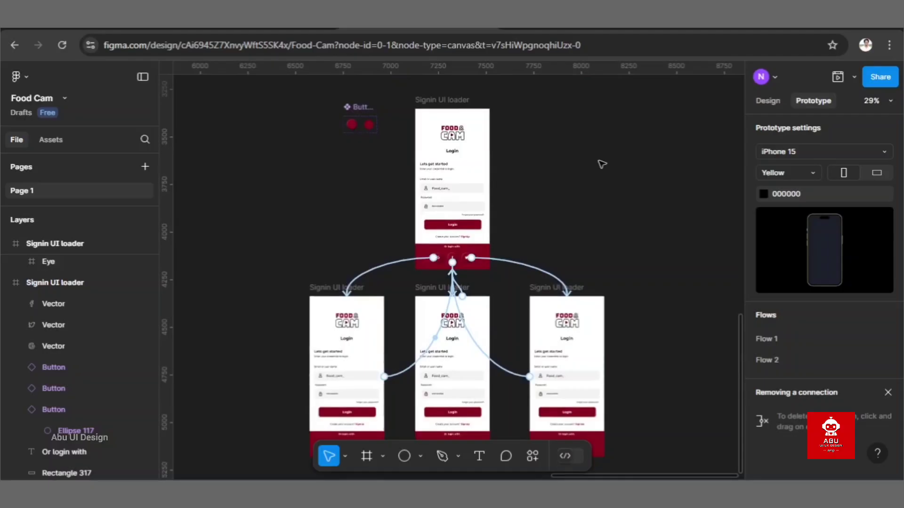
scroll(602, 164, down, 1)
scroll(602, 164, left, 1)
scroll(602, 164, up, 1)
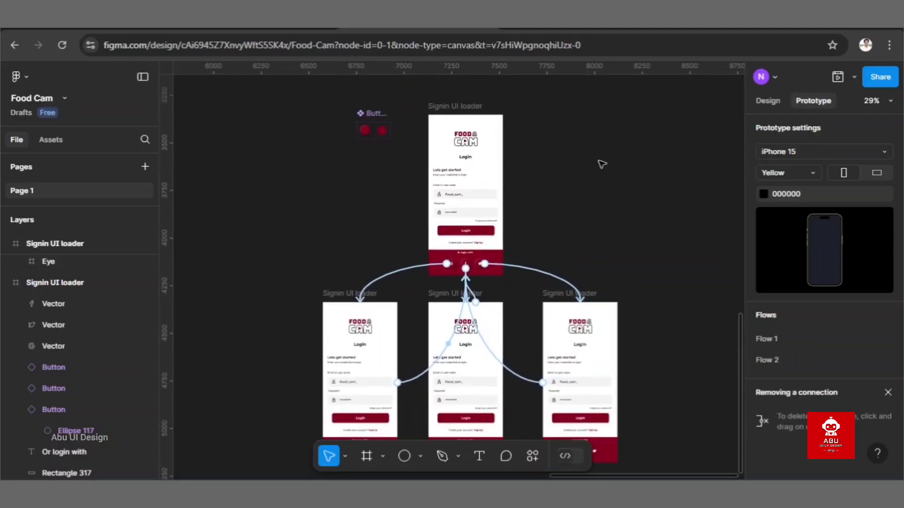
click(475, 106)
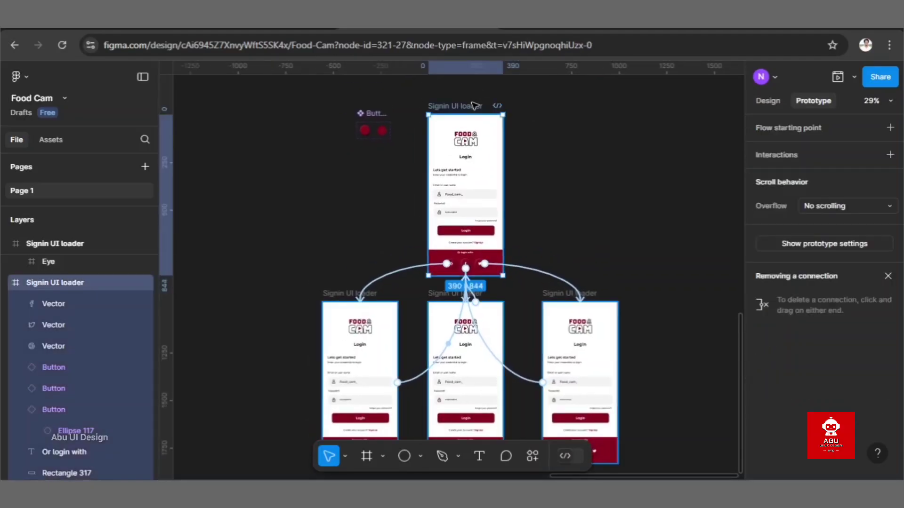
click(854, 77)
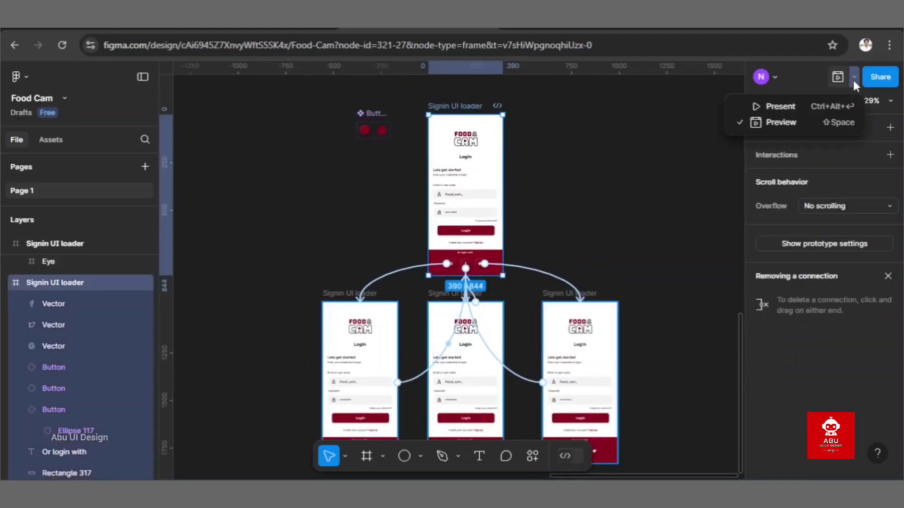
click(803, 119)
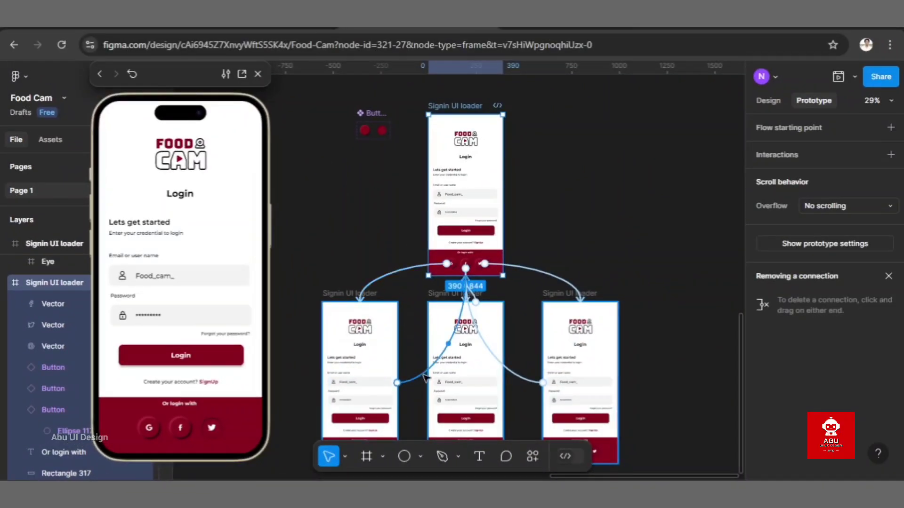
Step: Set the delay of the first lower copy's return connection to 1 ms
click(425, 377)
scroll(430, 403, down, 2)
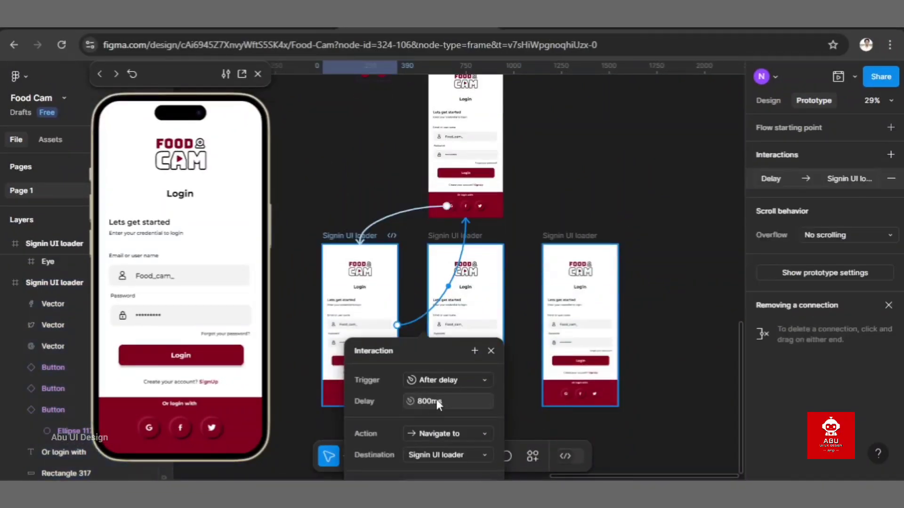
click(444, 401)
text(1)
key(Return)
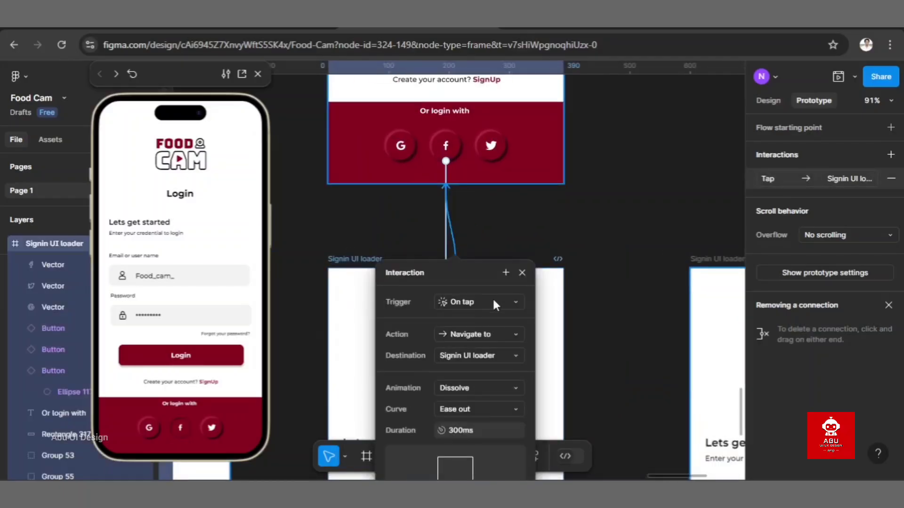
Step: Change the trigger of the middle lower copy's return connection to After delay
click(492, 298)
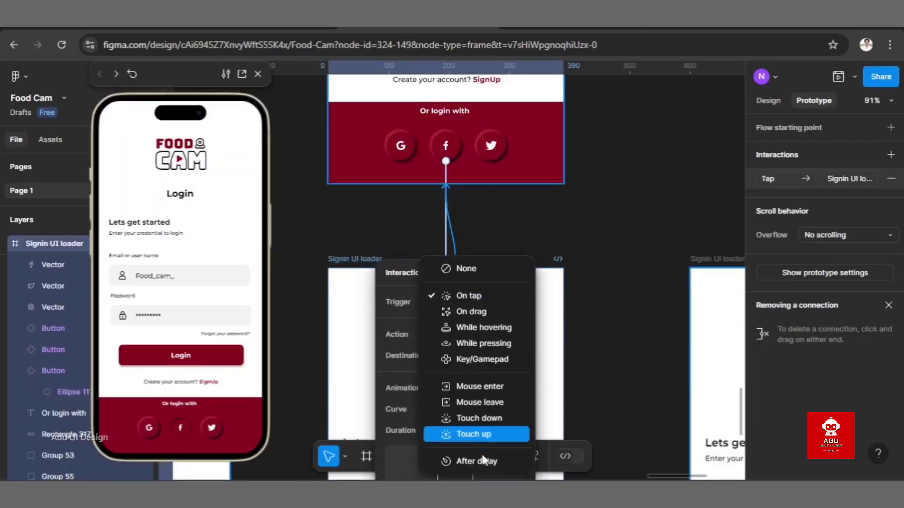
click(484, 460)
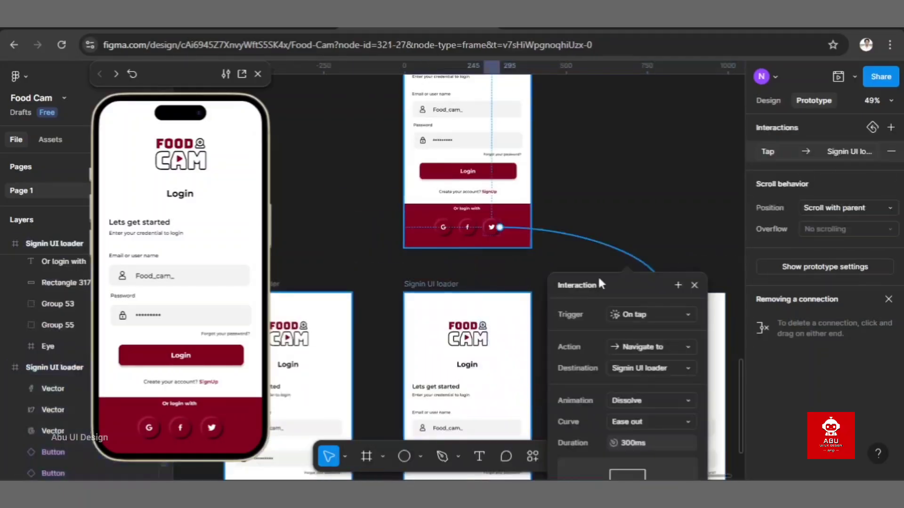
click(612, 315)
Step: Set the delay of the last lower copy's return connection to 1 ms
click(650, 461)
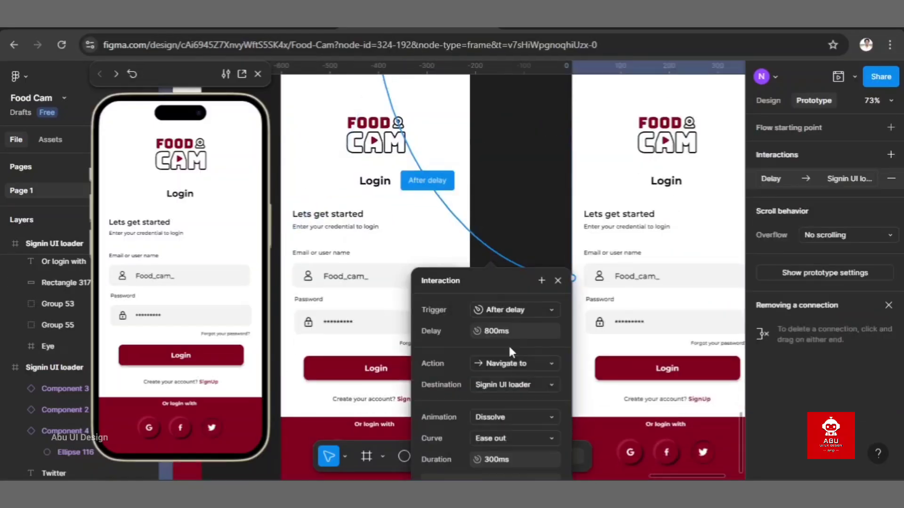
text(1)
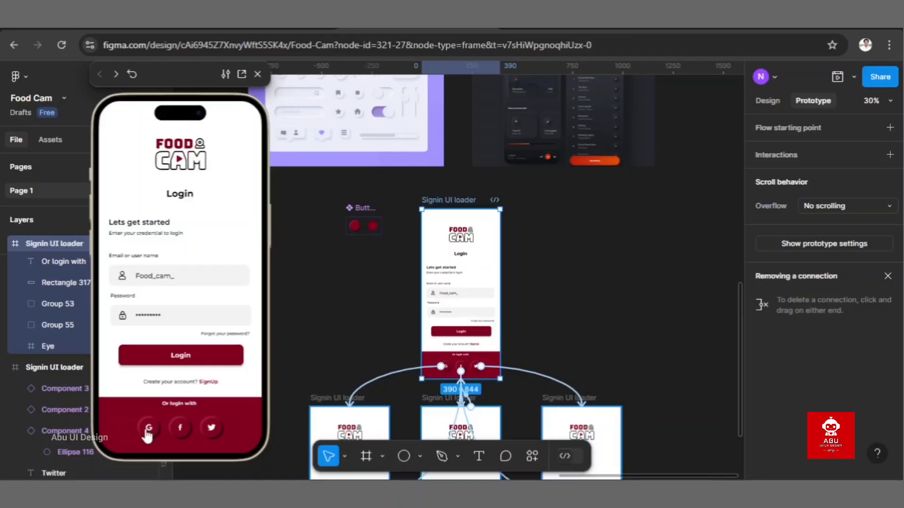
scroll(358, 313, up, 2)
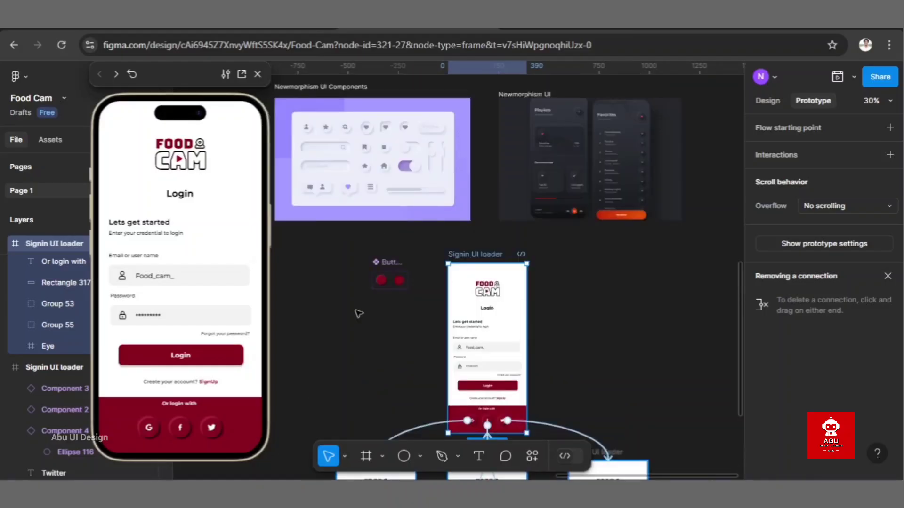